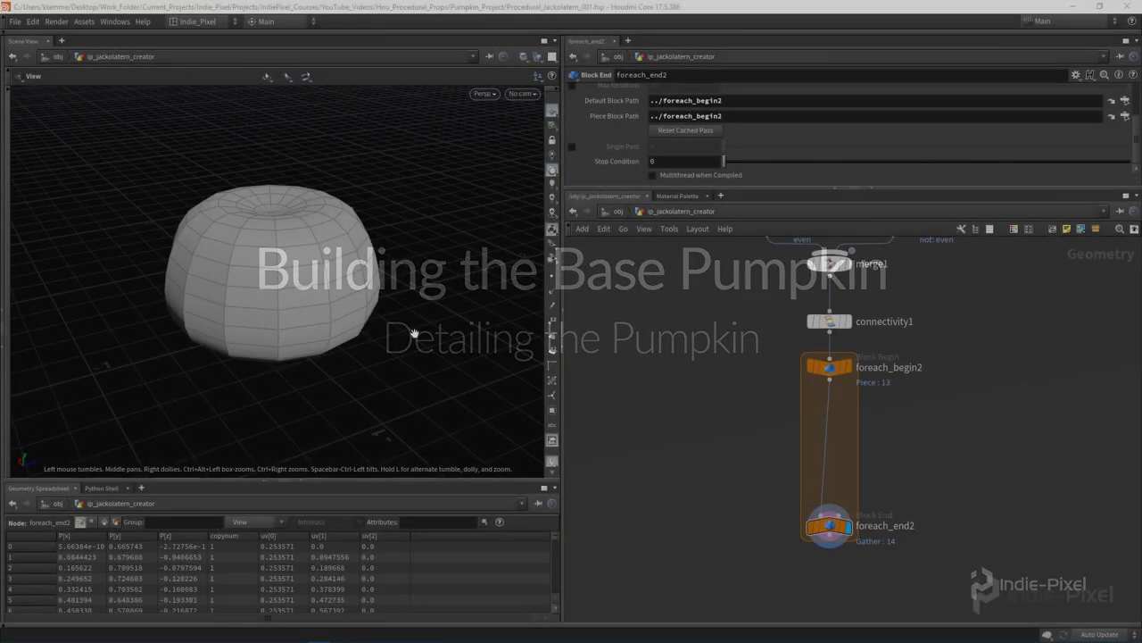
- Enable Single Pass on the foreach_end2 block to isolate one pumpkin segment
{"action": "left_click_drag", "start_coordinate": [328, 302], "coordinate": [369, 247]}
{"action": "left_click_drag", "start_coordinate": [374, 337], "coordinate": [250, 322]}
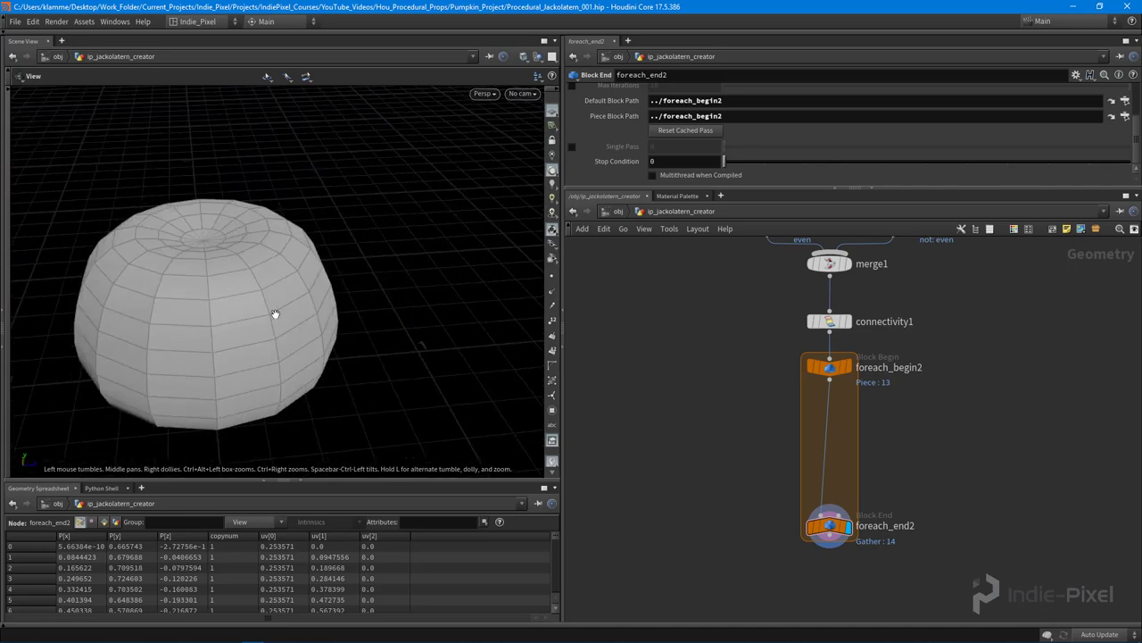
{"action": "left_click_drag", "start_coordinate": [227, 321], "coordinate": [153, 295]}
{"action": "left_click_drag", "start_coordinate": [895, 187], "coordinate": [895, 258]}
{"action": "left_click", "coordinate": [572, 213]}
{"action": "left_click_drag", "start_coordinate": [234, 289], "coordinate": [312, 255]}
{"action": "mouse_move", "coordinate": [726, 214]}
{"action": "left_mouse_down"}
{"action": "mouse_move", "coordinate": [844, 221]}
{"action": "mouse_move", "coordinate": [726, 223]}
{"action": "left_mouse_up"}
{"action": "left_click_drag", "start_coordinate": [170, 285], "coordinate": [116, 313]}
- Place an Add node inside the loop, connect it to foreach_begin2 and display its output
{"action": "scroll", "coordinate": [768, 428], "scroll_direction": "up", "scroll_amount": 3}
{"action": "key", "text": "Tab"}
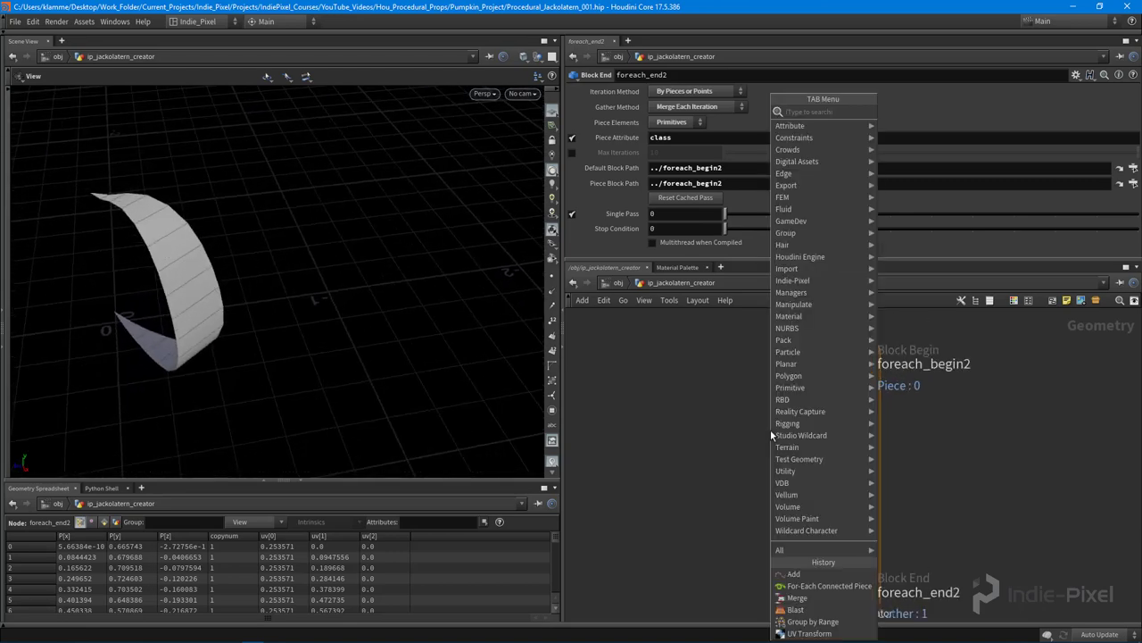
{"action": "key", "text": "Escape"}
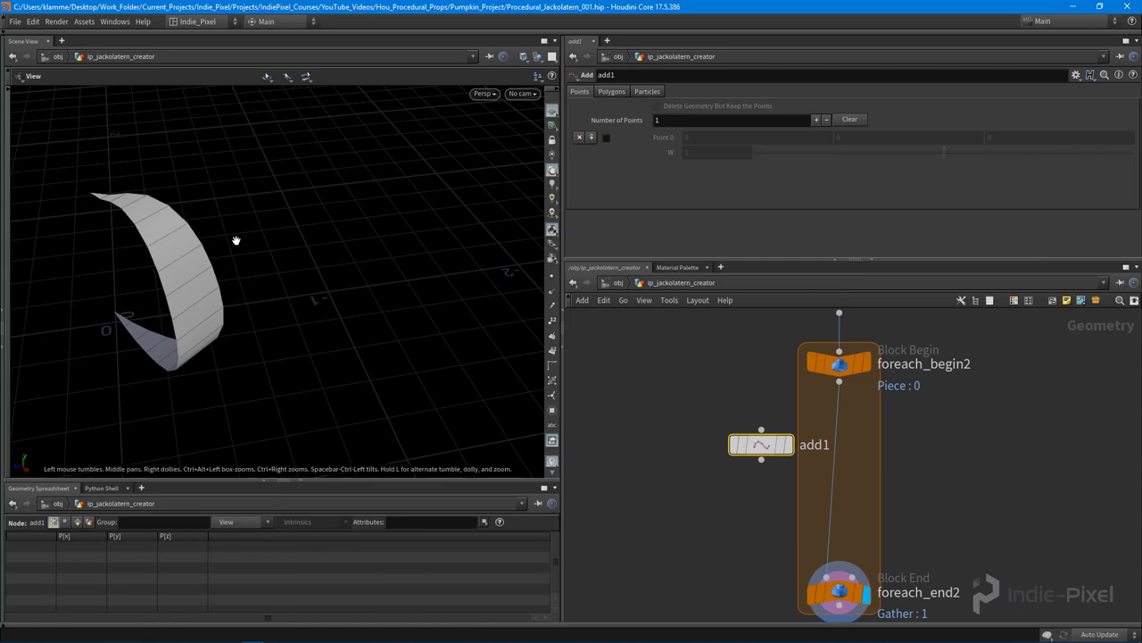
{"action": "left_click_drag", "start_coordinate": [169, 351], "coordinate": [189, 295]}
{"action": "scroll", "coordinate": [795, 419], "scroll_direction": "up", "scroll_amount": 3}
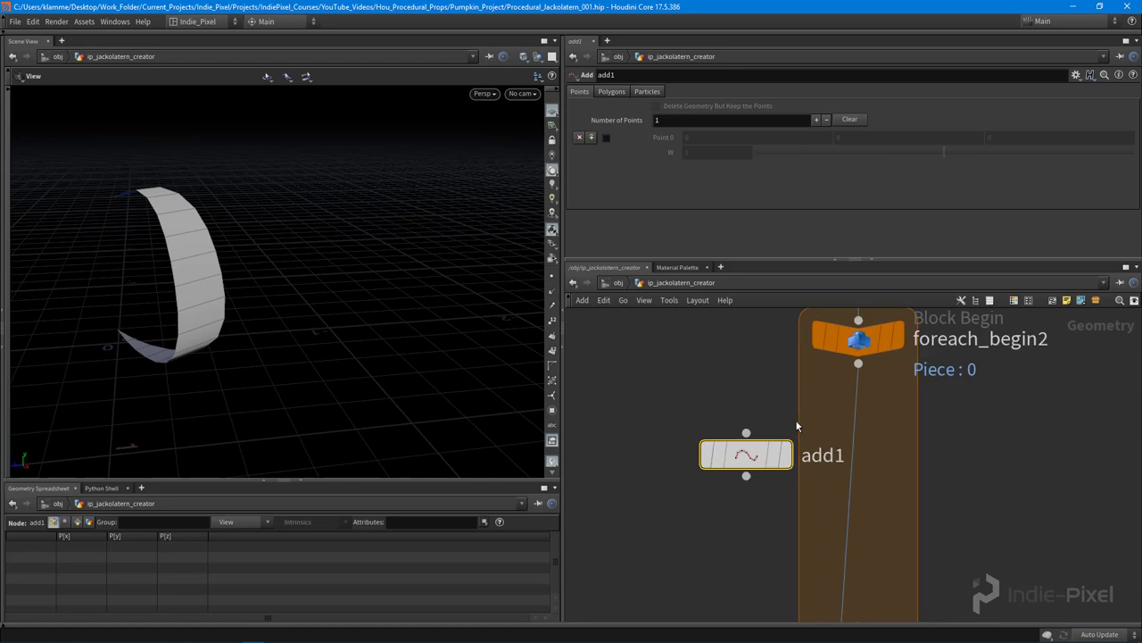
{"action": "left_click_drag", "start_coordinate": [819, 412], "coordinate": [730, 468]}
{"action": "left_click", "coordinate": [789, 473]}
{"action": "left_click_drag", "start_coordinate": [319, 214], "coordinate": [249, 266]}
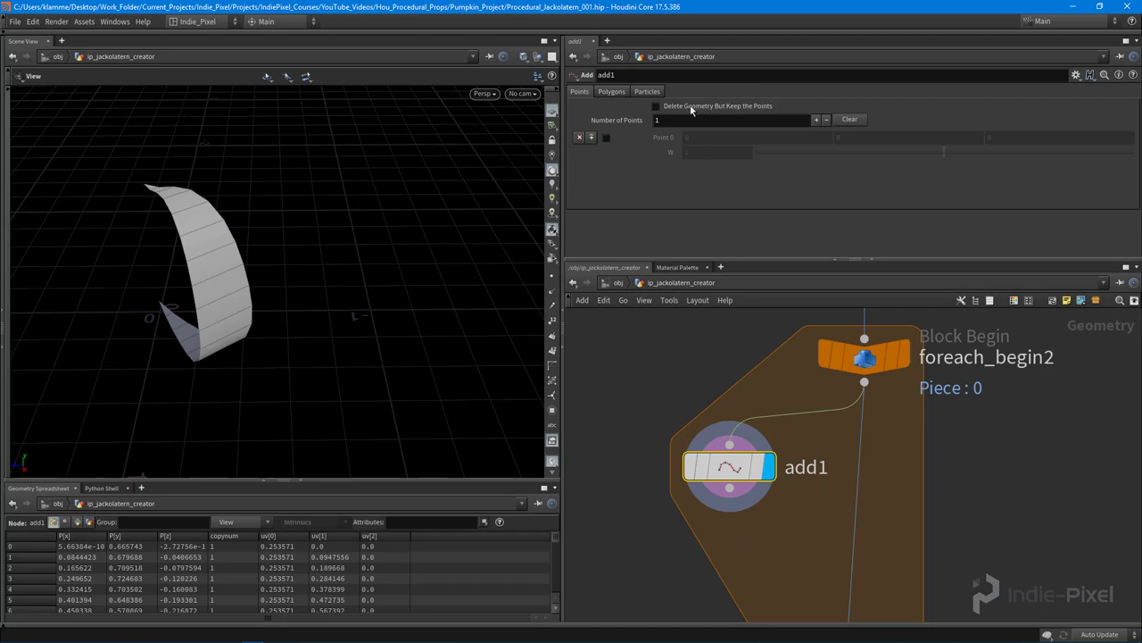
- Make add1 delete the geometry but keep the points, and show points and point numbers in the viewport
{"action": "left_click", "coordinate": [656, 106]}
{"action": "left_click_drag", "start_coordinate": [234, 240], "coordinate": [208, 289]}
{"action": "left_click", "coordinate": [552, 276]}
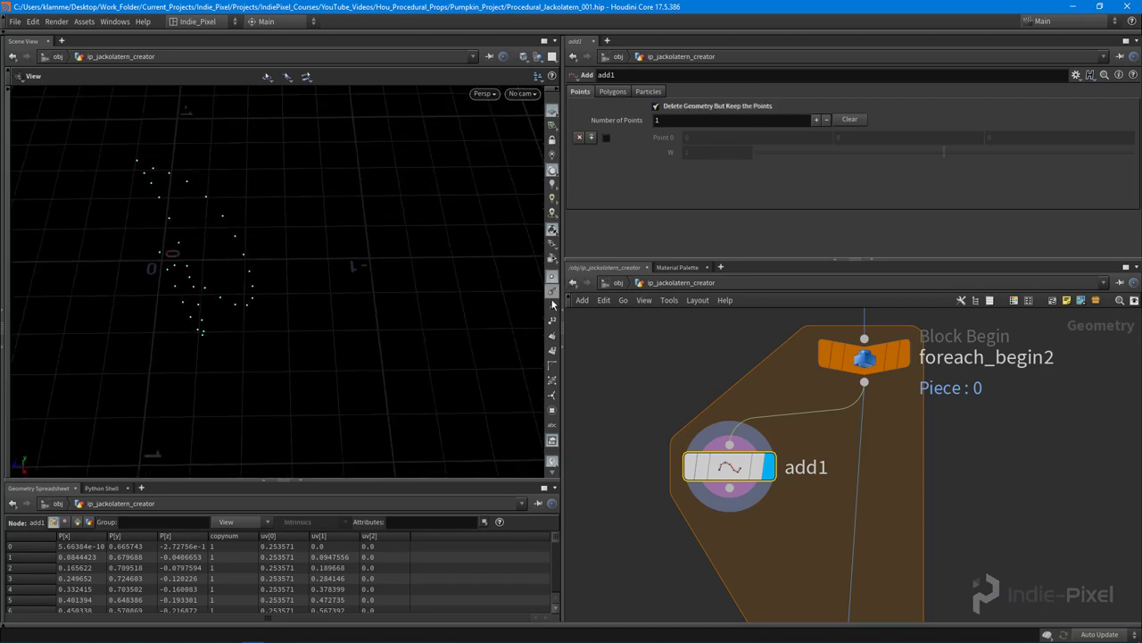
{"action": "left_click_drag", "start_coordinate": [294, 322], "coordinate": [267, 313]}
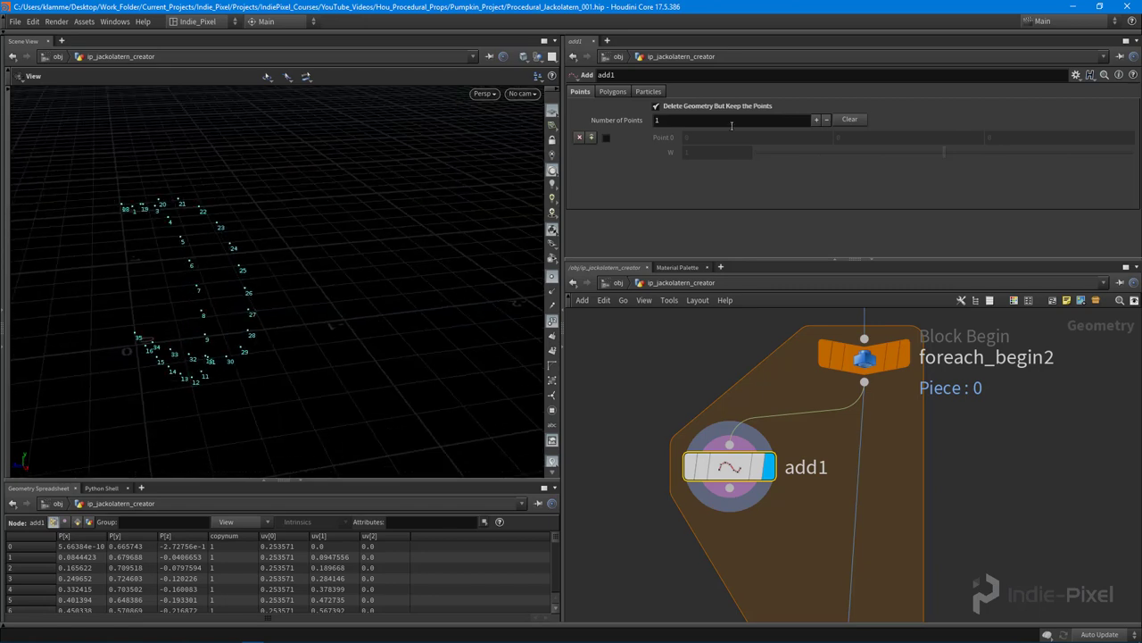
- Switch add1's polygon creation to By Group, adding all points
{"action": "left_click", "coordinate": [624, 91]}
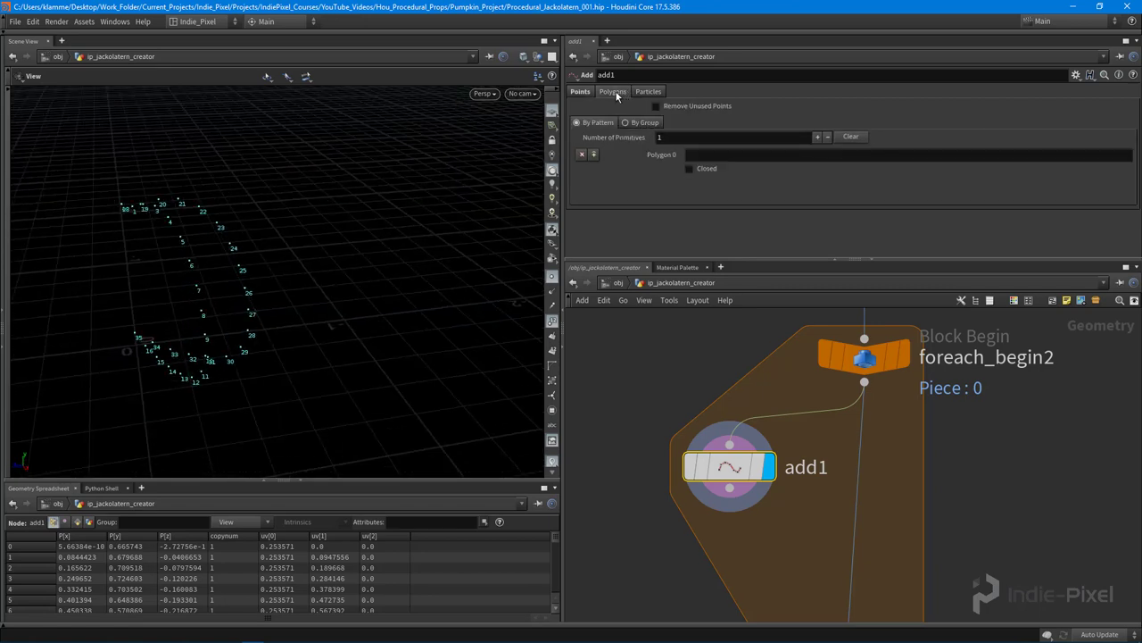
{"action": "left_click", "coordinate": [641, 123]}
{"action": "left_click_drag", "start_coordinate": [304, 287], "coordinate": [153, 398]}
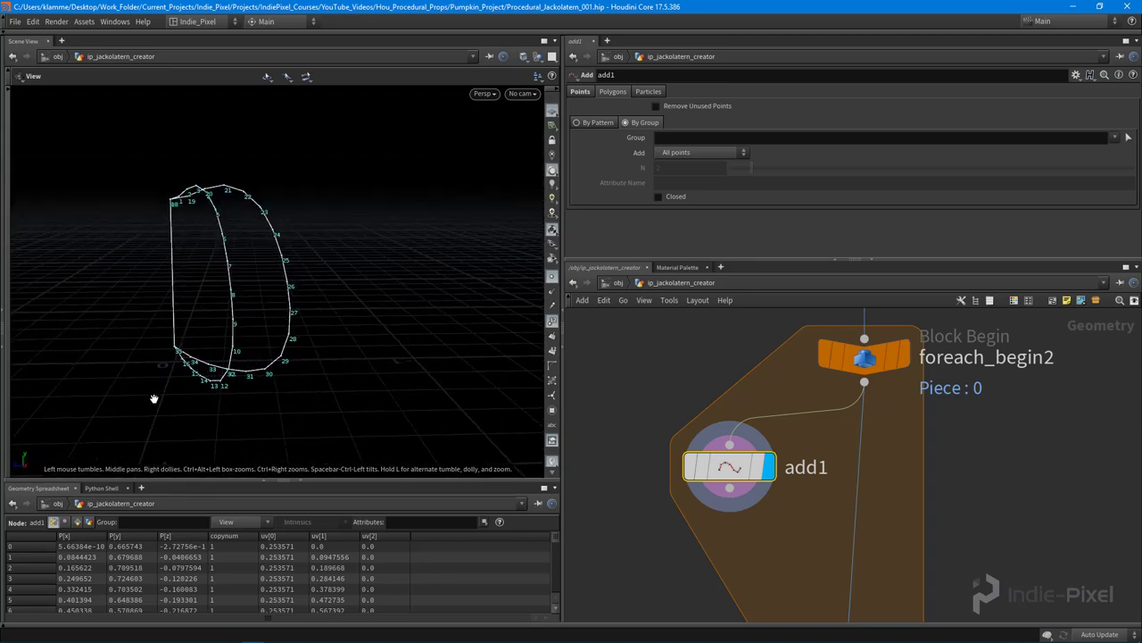
{"action": "left_click_drag", "start_coordinate": [253, 209], "coordinate": [243, 264]}
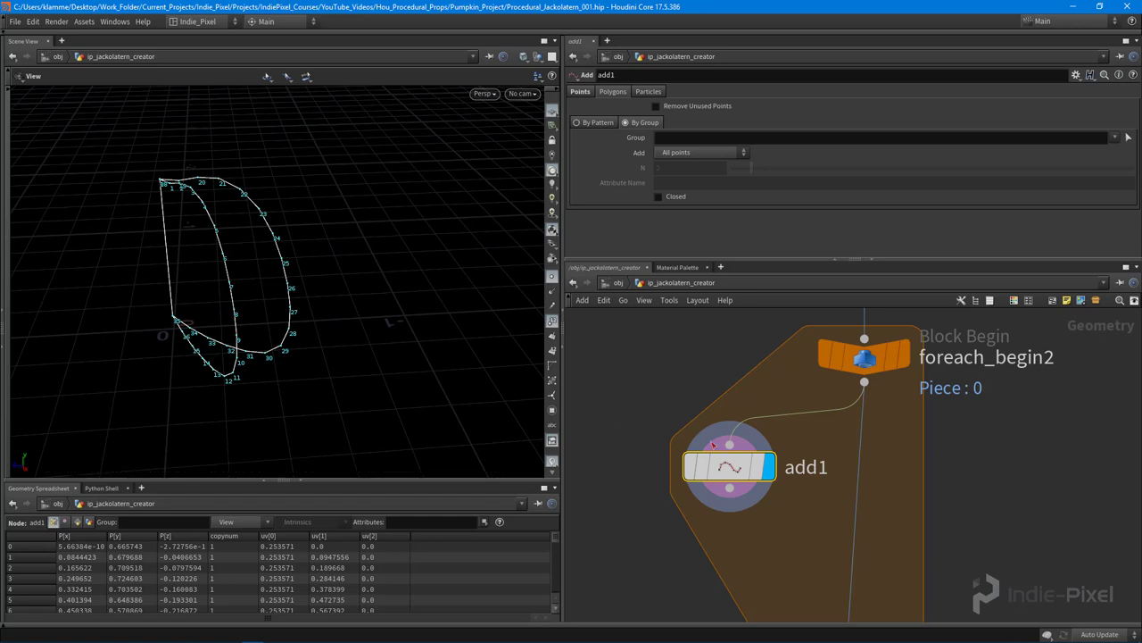
- Check grouprange1's range filter, and set add1's polygon Add method to Skip every Nth point
{"action": "scroll", "coordinate": [712, 424], "scroll_direction": "down", "scroll_amount": 3}
{"action": "middle_click_drag", "start_coordinate": [709, 337], "coordinate": [702, 556]}
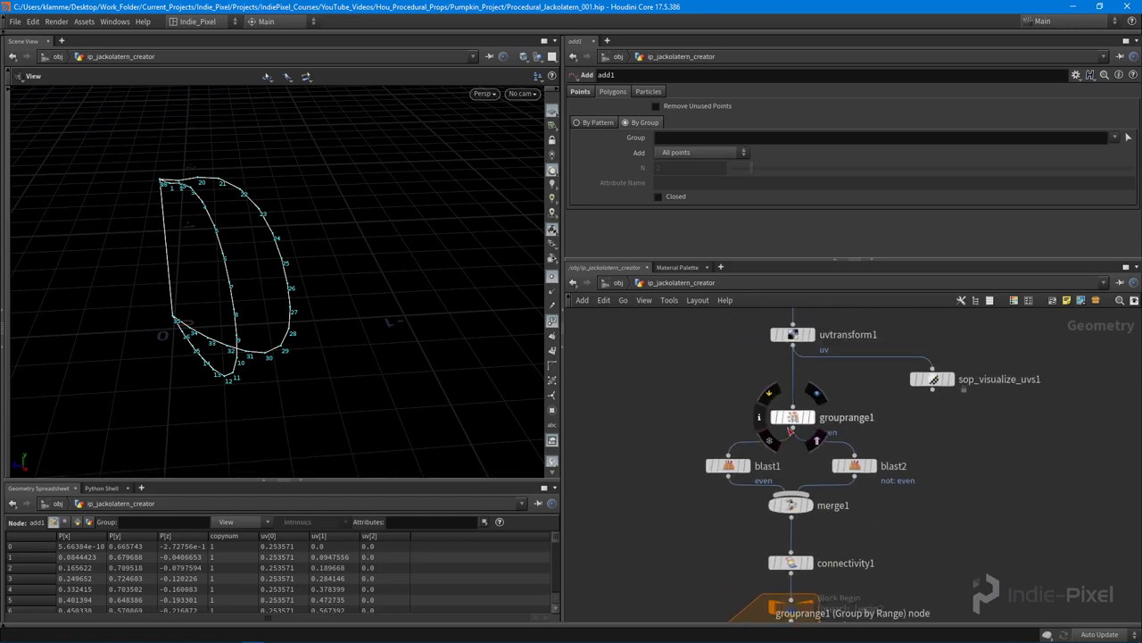
{"action": "left_click", "coordinate": [793, 416]}
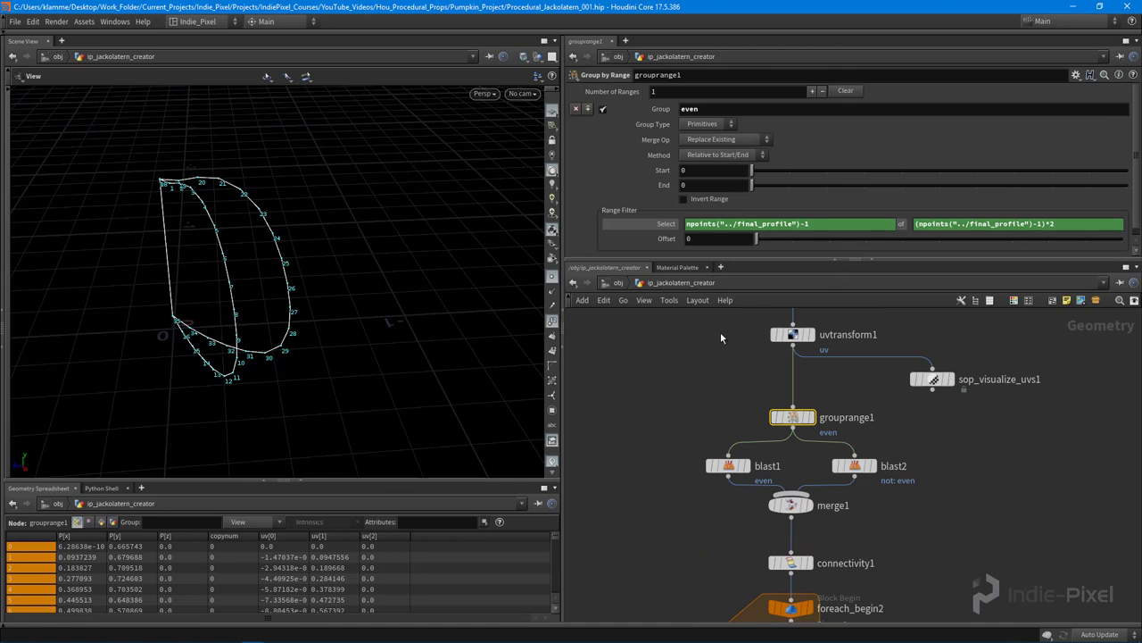
{"action": "middle_click_drag", "start_coordinate": [654, 612], "coordinate": [681, 430]}
{"action": "scroll", "coordinate": [738, 486], "scroll_direction": "up", "scroll_amount": 3}
{"action": "left_click", "coordinate": [753, 479]}
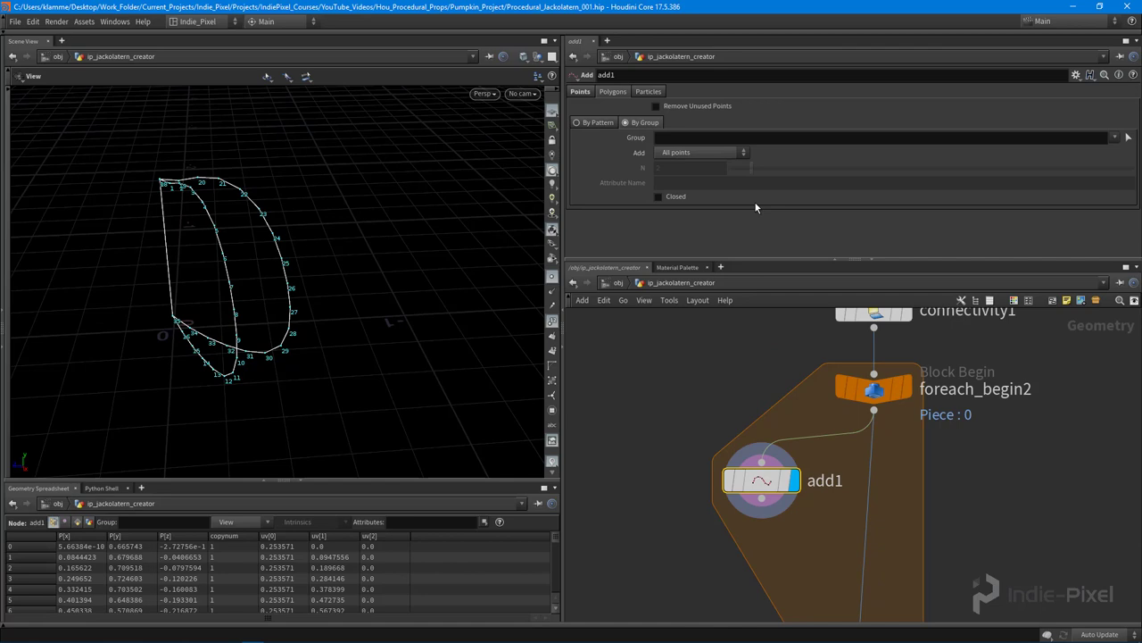
{"action": "left_click", "coordinate": [737, 153]}
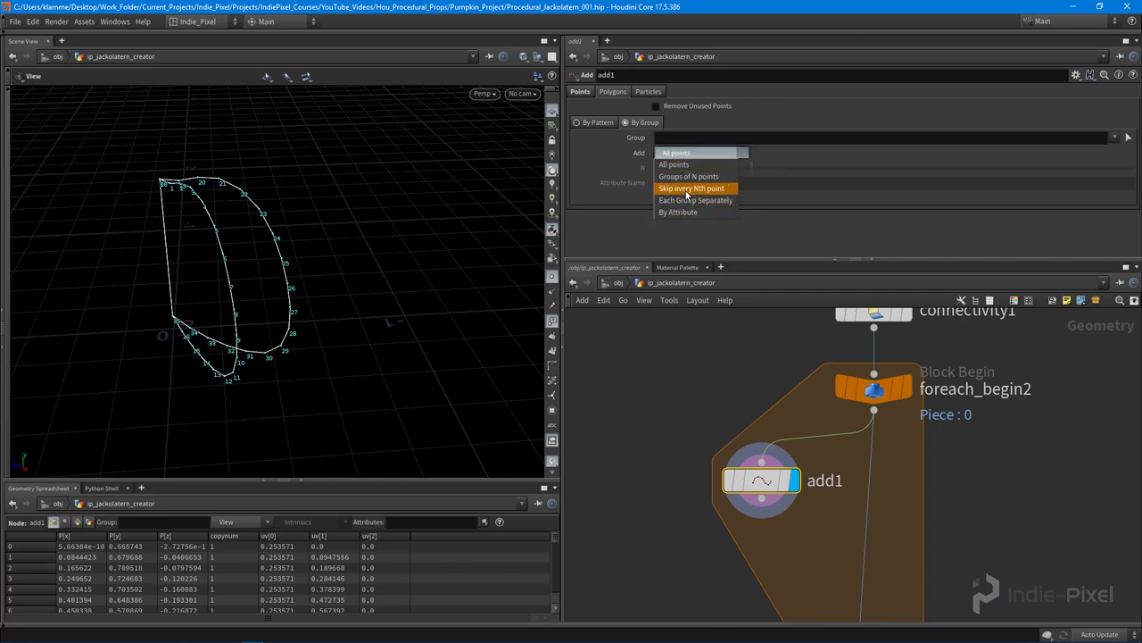
{"action": "left_click", "coordinate": [689, 188]}
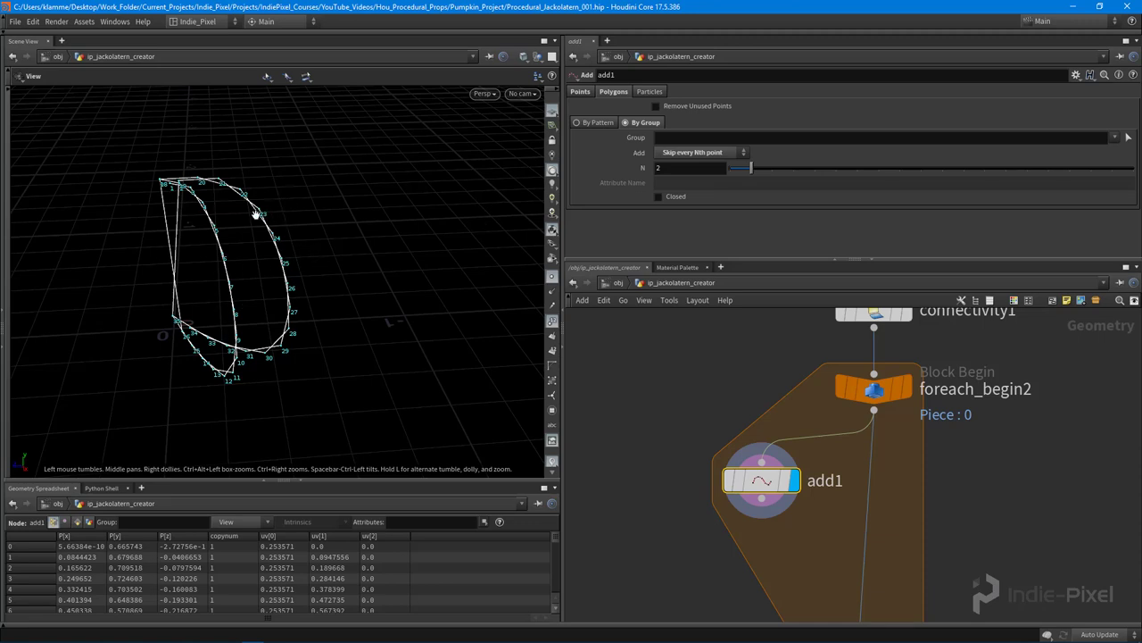
- Copy the npoints("../final_profile") part of the Select expression in grouprange1's range filter
{"action": "middle_click_drag", "start_coordinate": [718, 341], "coordinate": [685, 443]}
{"action": "scroll", "coordinate": [714, 435], "scroll_direction": "down", "scroll_amount": 3}
{"action": "scroll", "coordinate": [685, 444], "scroll_direction": "down", "scroll_amount": 2}
{"action": "middle_click_drag", "start_coordinate": [686, 367], "coordinate": [714, 489]}
{"action": "scroll", "coordinate": [742, 487], "scroll_direction": "up", "scroll_amount": 5}
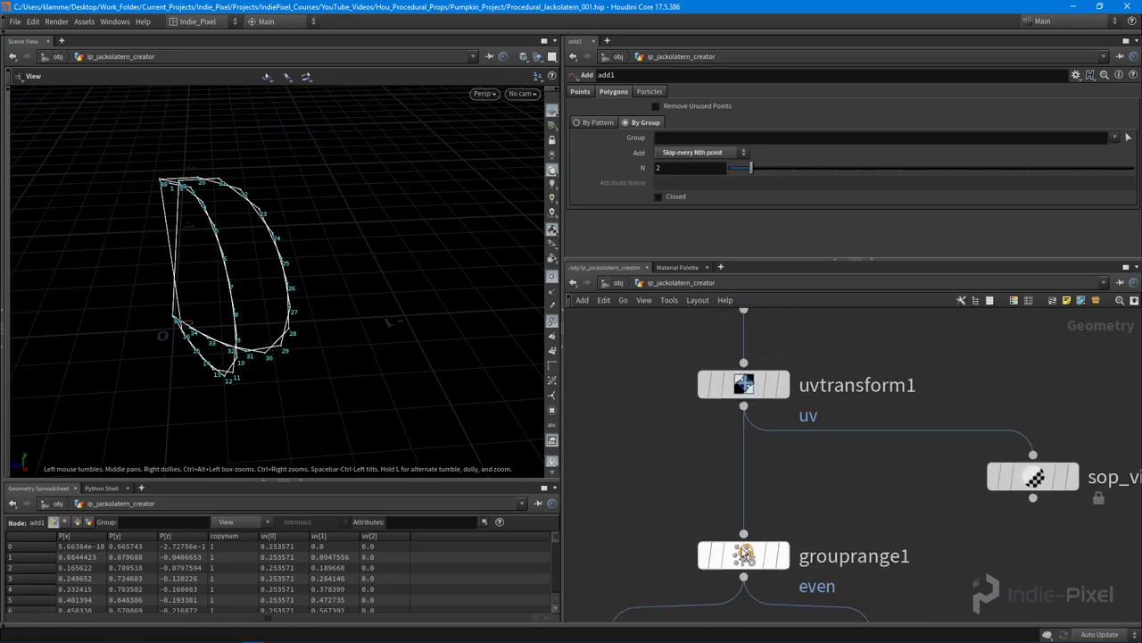
{"action": "left_click", "coordinate": [742, 548]}
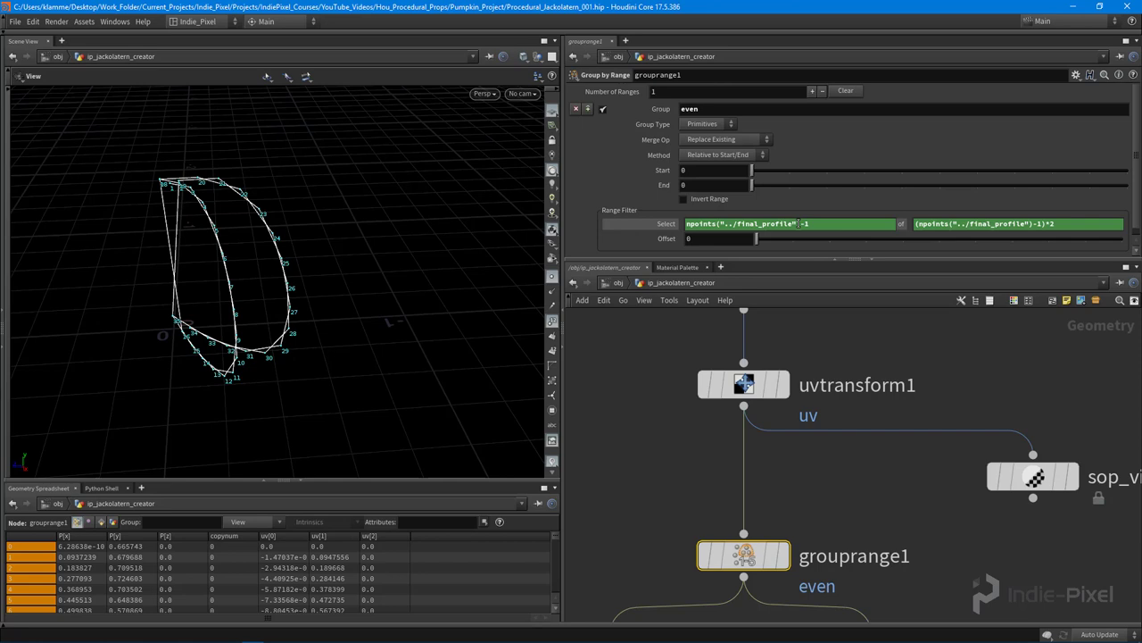
{"action": "left_click_drag", "start_coordinate": [803, 224], "coordinate": [685, 224]}
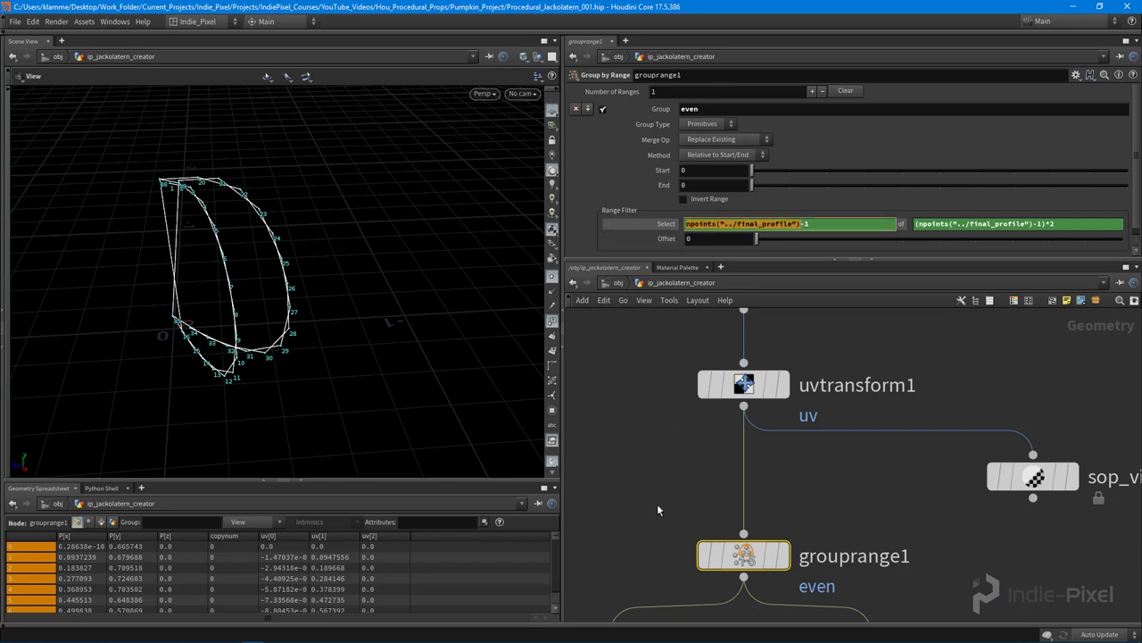
- Set add1's N parameter to the expression npoints("../final_profile")
{"action": "scroll", "coordinate": [655, 503], "scroll_direction": "down", "scroll_amount": 1}
{"action": "middle_click_drag", "start_coordinate": [620, 494], "coordinate": [637, 375]}
{"action": "scroll", "coordinate": [656, 446], "scroll_direction": "down", "scroll_amount": 3}
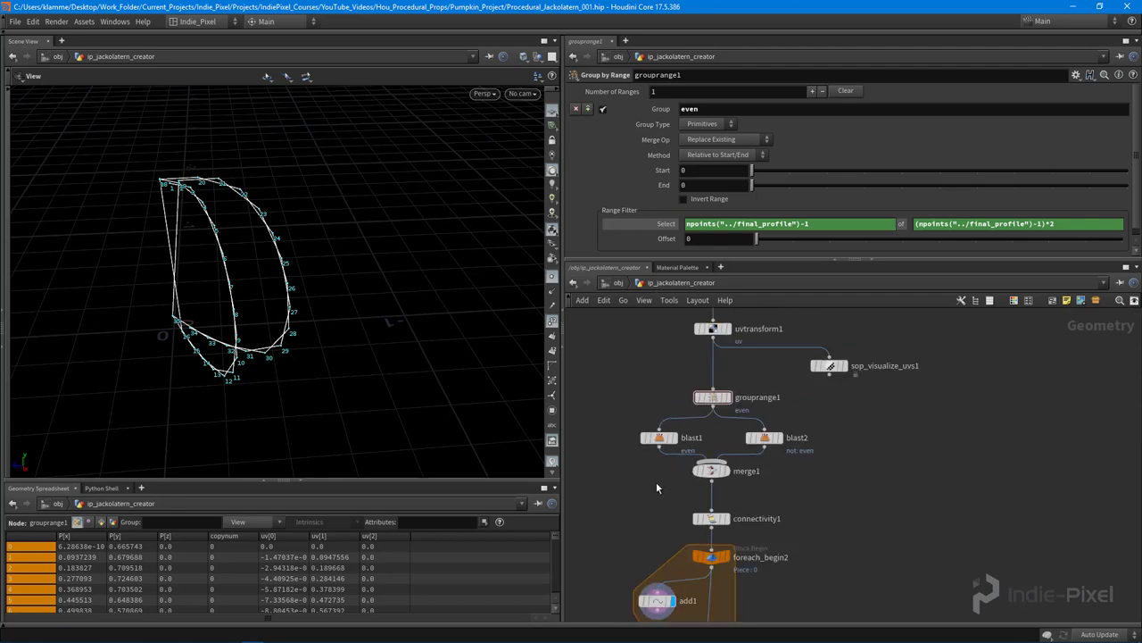
{"action": "scroll", "coordinate": [659, 499], "scroll_direction": "up", "scroll_amount": 5}
{"action": "left_click", "coordinate": [729, 449]}
{"action": "left_click", "coordinate": [682, 170]}
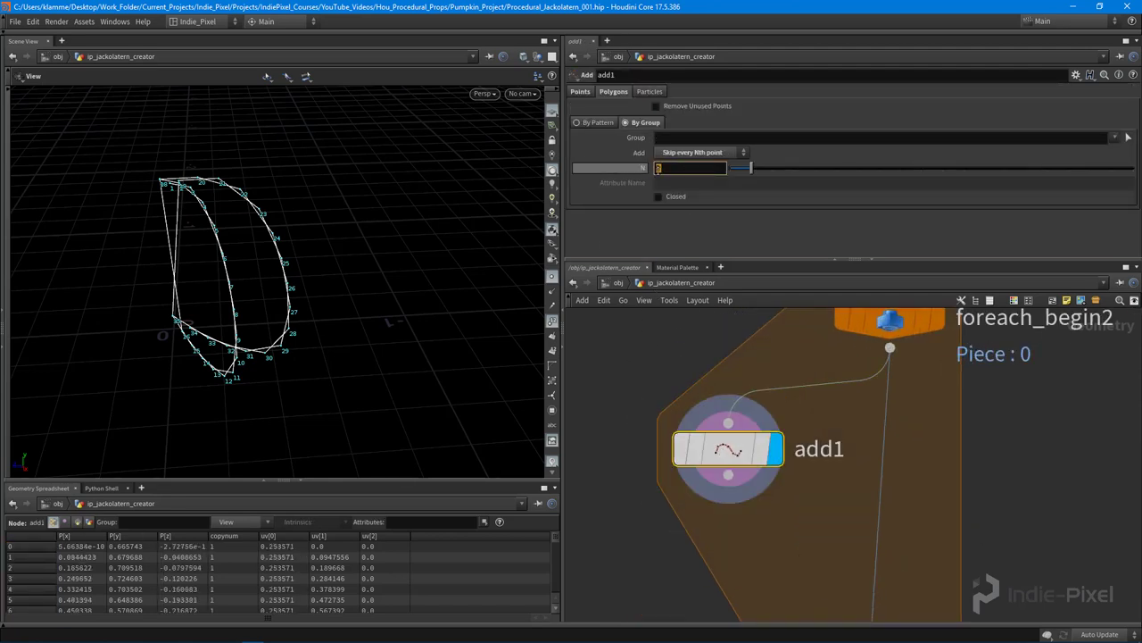
{"action": "type", "text": "npoints(\"../final_profile\")"}
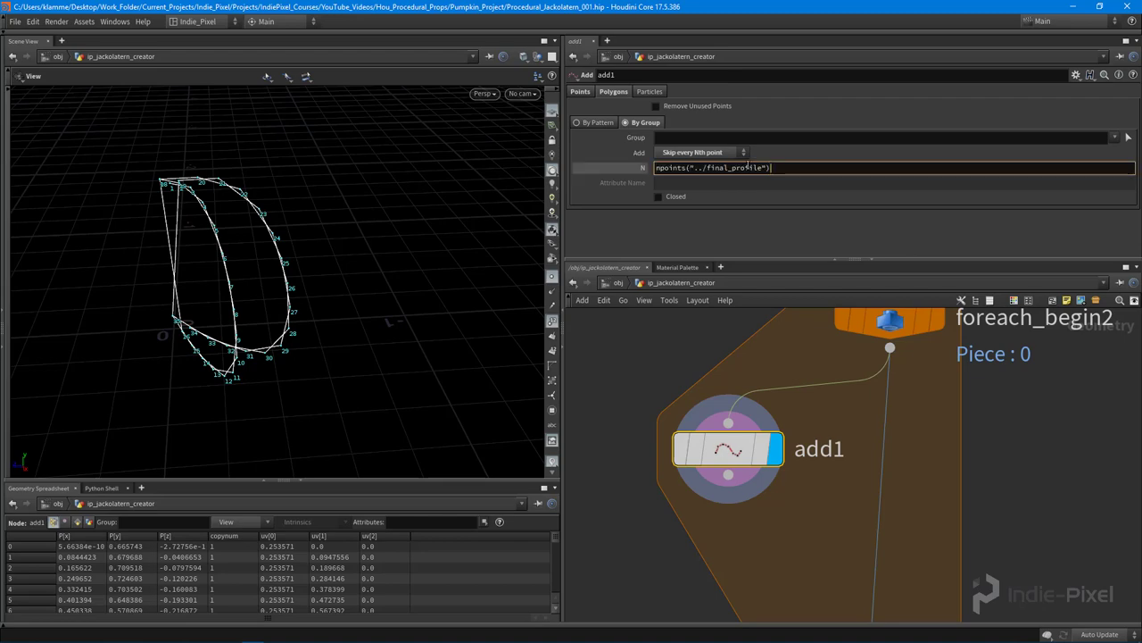
{"action": "key", "text": "Return"}
- Examine the cross lines joining opposite points of the segment and the evaluated N value
{"action": "left_click_drag", "start_coordinate": [268, 227], "coordinate": [186, 357]}
{"action": "right_click_drag", "start_coordinate": [186, 357], "coordinate": [351, 301]}
{"action": "left_click_drag", "start_coordinate": [352, 301], "coordinate": [219, 318]}
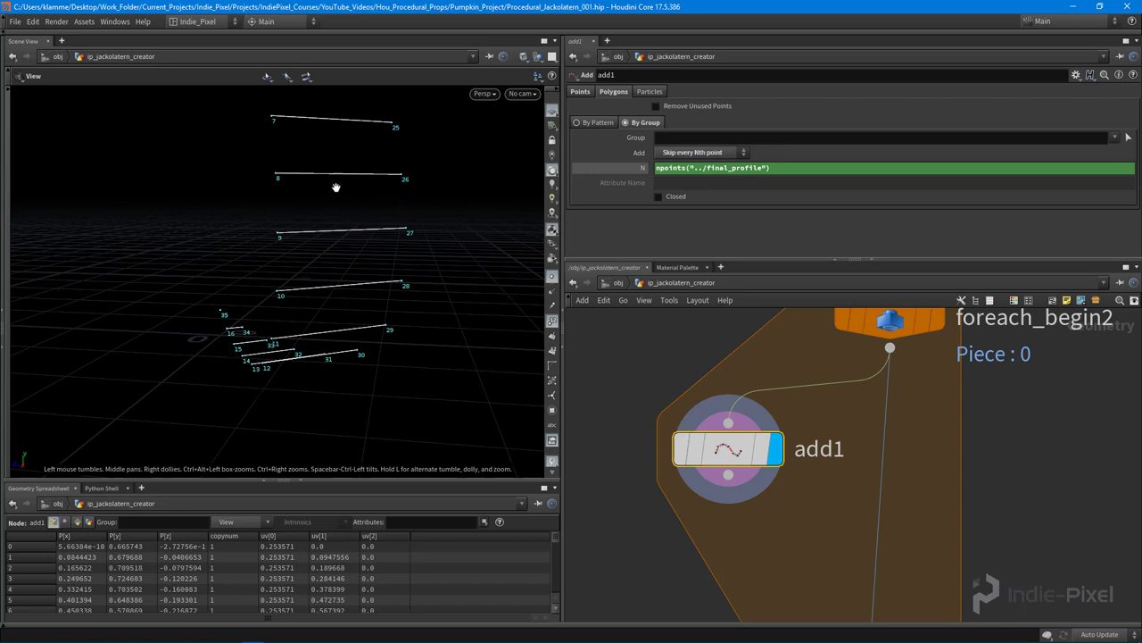
{"action": "right_click_drag", "start_coordinate": [466, 167], "coordinate": [360, 171]}
{"action": "middle_click_drag", "start_coordinate": [361, 171], "coordinate": [312, 246]}
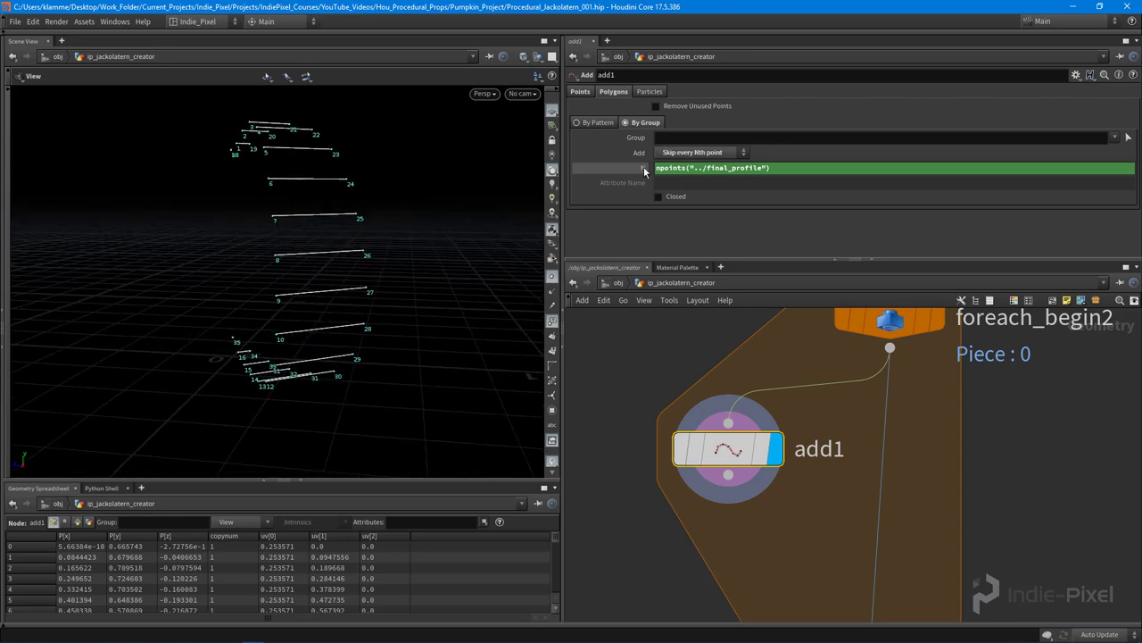
{"action": "left_click", "coordinate": [644, 166]}
{"action": "left_click", "coordinate": [644, 167]}
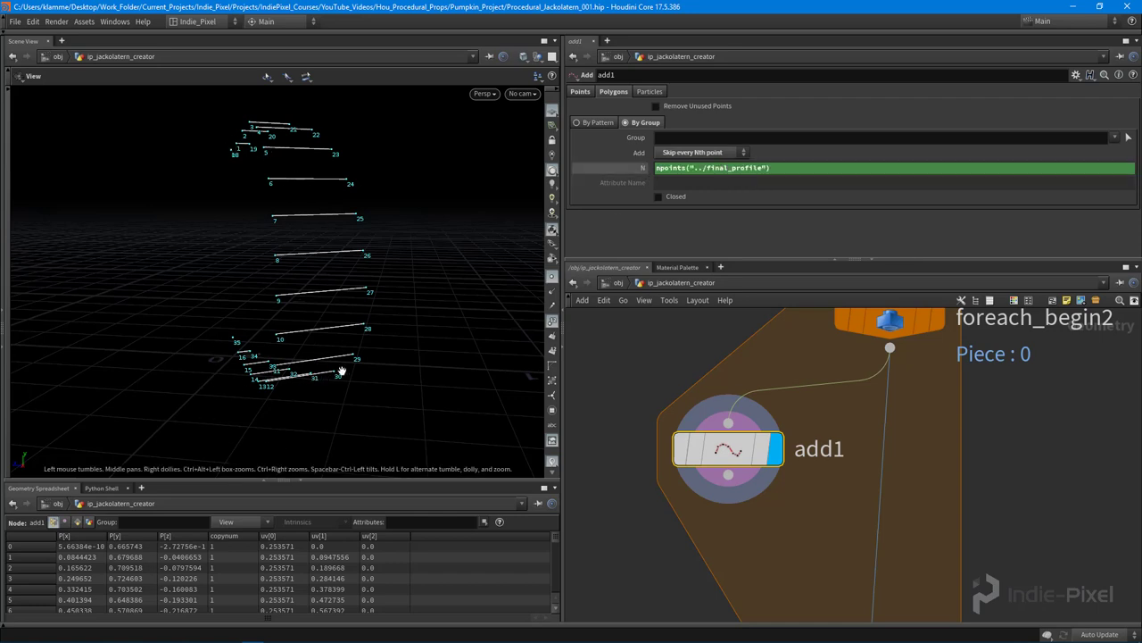
{"action": "left_click_drag", "start_coordinate": [373, 143], "coordinate": [256, 246]}
{"action": "left_click_drag", "start_coordinate": [316, 282], "coordinate": [282, 294]}
- Place a Carve node inside the loop beside add1
{"action": "left_click_drag", "start_coordinate": [905, 240], "coordinate": [901, 160]}
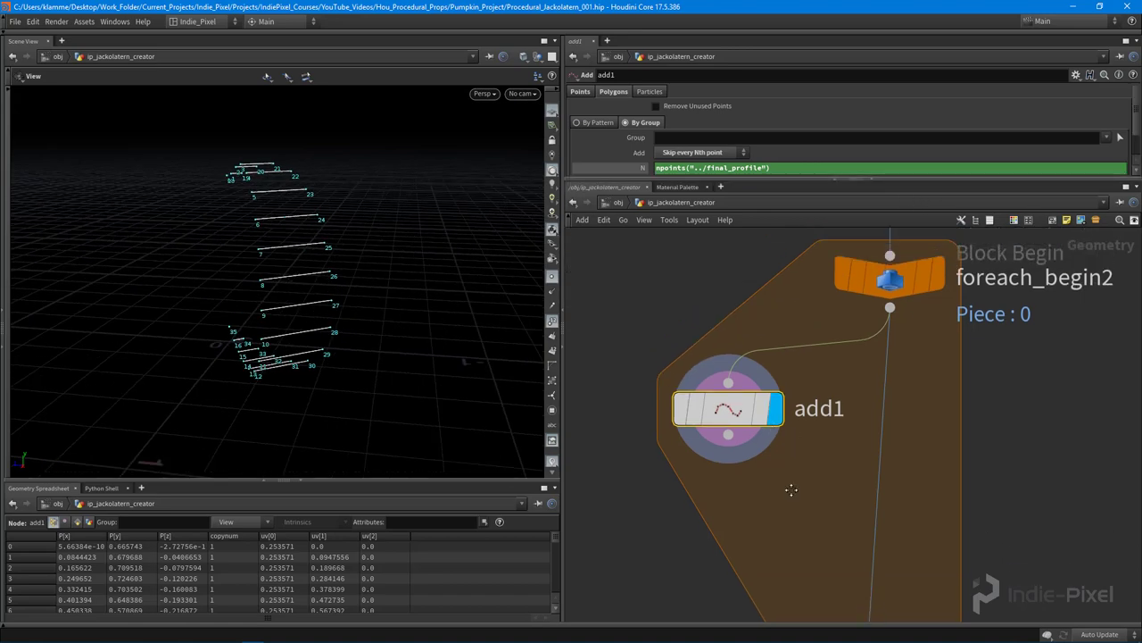
{"action": "middle_click_drag", "start_coordinate": [796, 493], "coordinate": [794, 447]}
{"action": "key", "text": "Tab"}
{"action": "type", "text": "carve"}
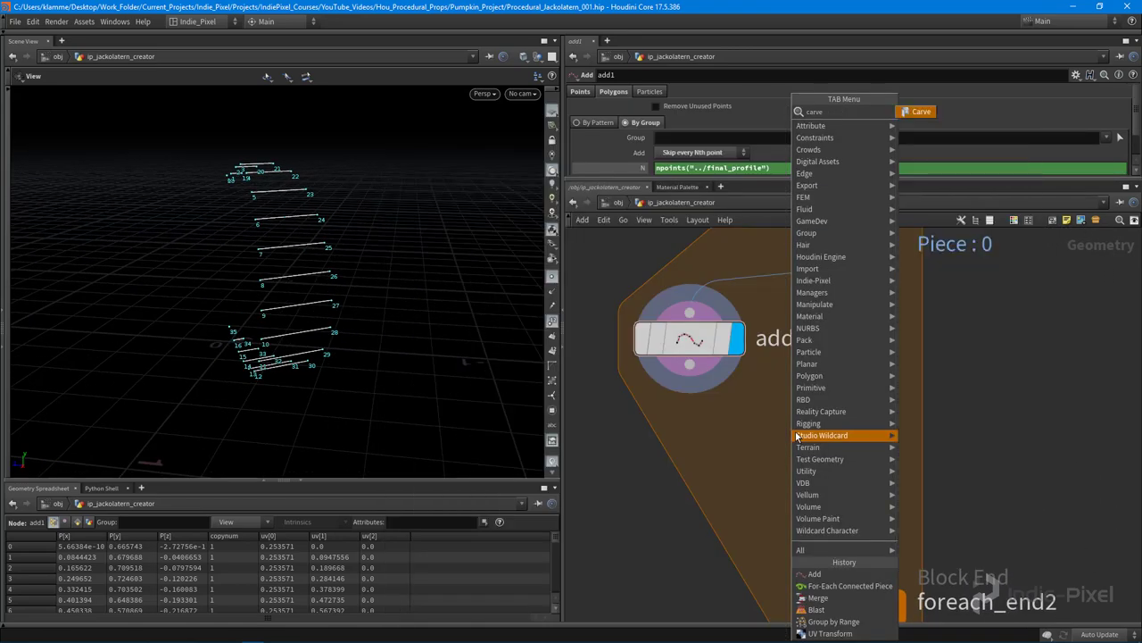
{"action": "key", "text": "Return"}
{"action": "left_click", "coordinate": [889, 451]}
- Connect add1's output to carve1 and display the Carve result
{"action": "left_click_drag", "start_coordinate": [258, 223], "coordinate": [268, 199]}
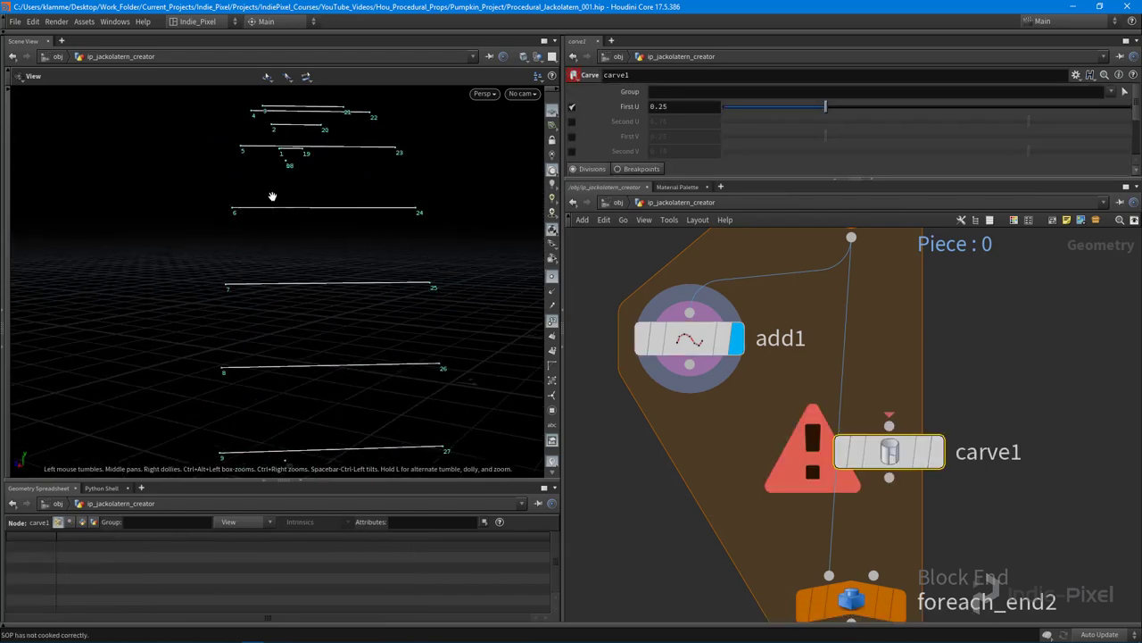
{"action": "left_click_drag", "start_coordinate": [229, 218], "coordinate": [253, 221]}
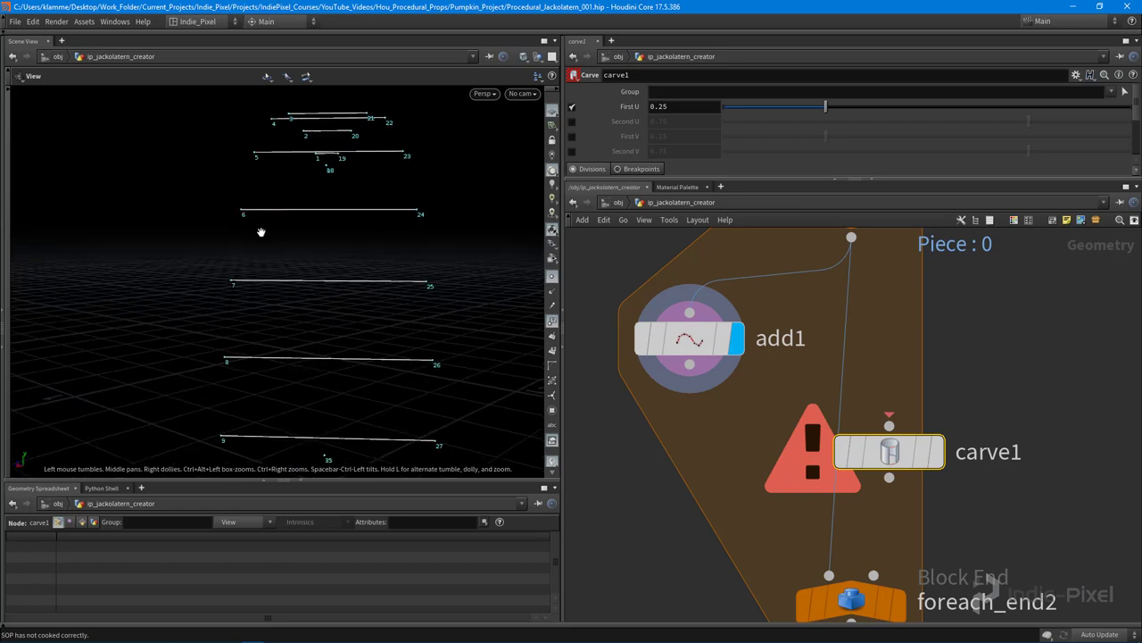
{"action": "left_click_drag", "start_coordinate": [689, 365], "coordinate": [695, 451]}
{"action": "middle_click_drag", "start_coordinate": [750, 517], "coordinate": [826, 490]}
{"action": "left_click", "coordinate": [811, 411]}
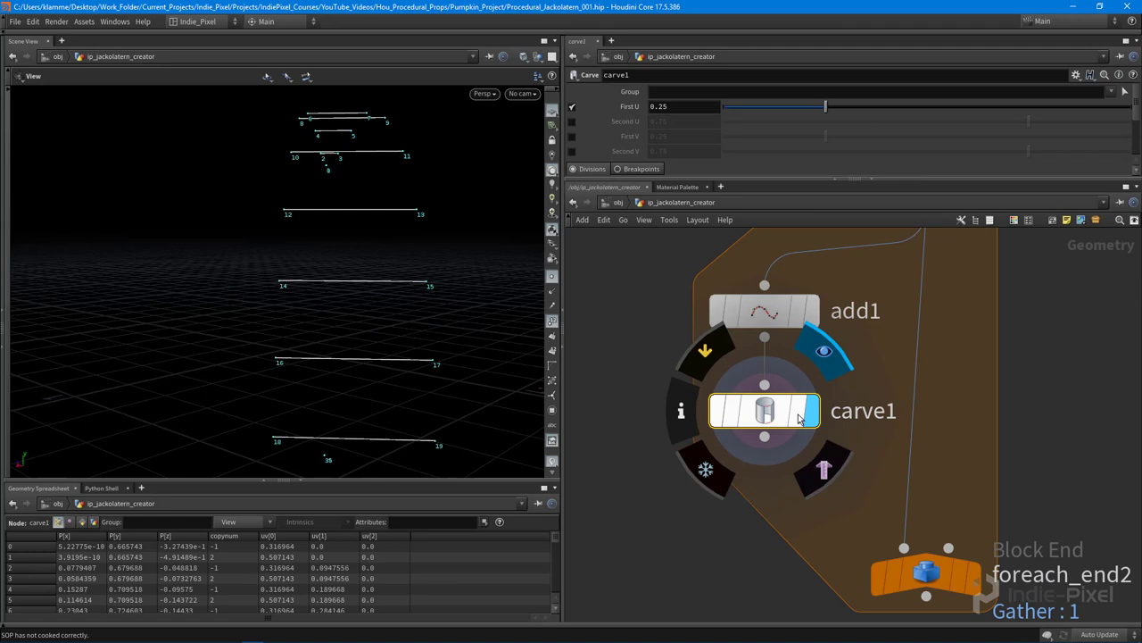
- Set carve1's First U to 0.229 and enable Second U at 0.82
{"action": "left_click_drag", "start_coordinate": [448, 253], "coordinate": [466, 271]}
{"action": "mouse_move", "coordinate": [825, 108]}
{"action": "left_mouse_down"}
{"action": "mouse_move", "coordinate": [874, 110]}
{"action": "mouse_move", "coordinate": [823, 114]}
{"action": "left_mouse_up"}
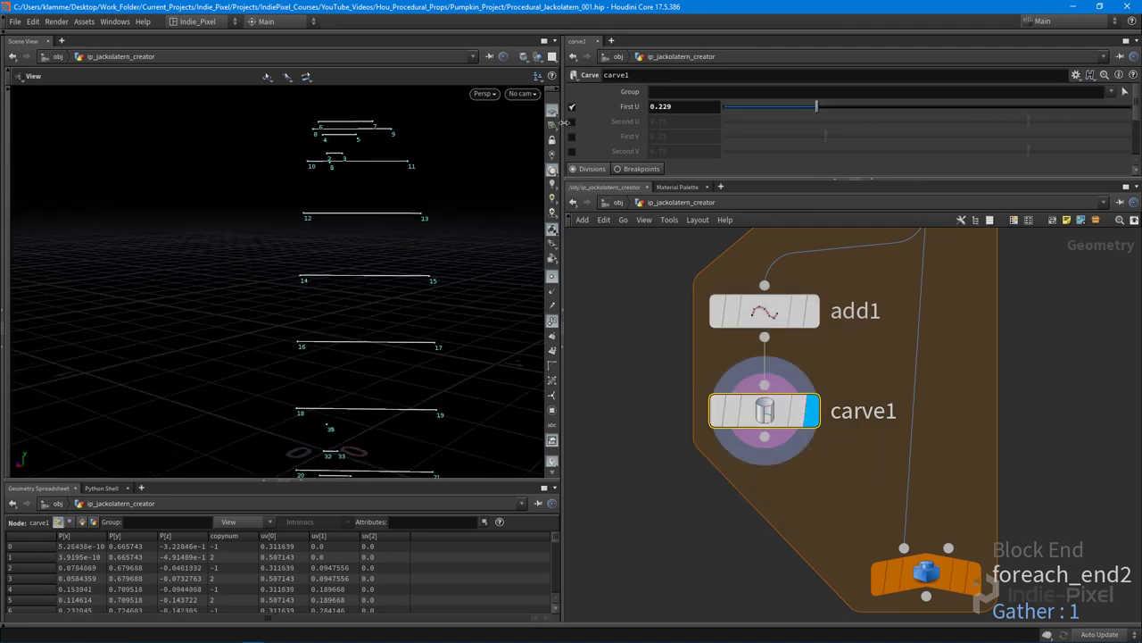
{"action": "left_click", "coordinate": [572, 121]}
{"action": "left_click_drag", "start_coordinate": [1030, 121], "coordinate": [1056, 122]}
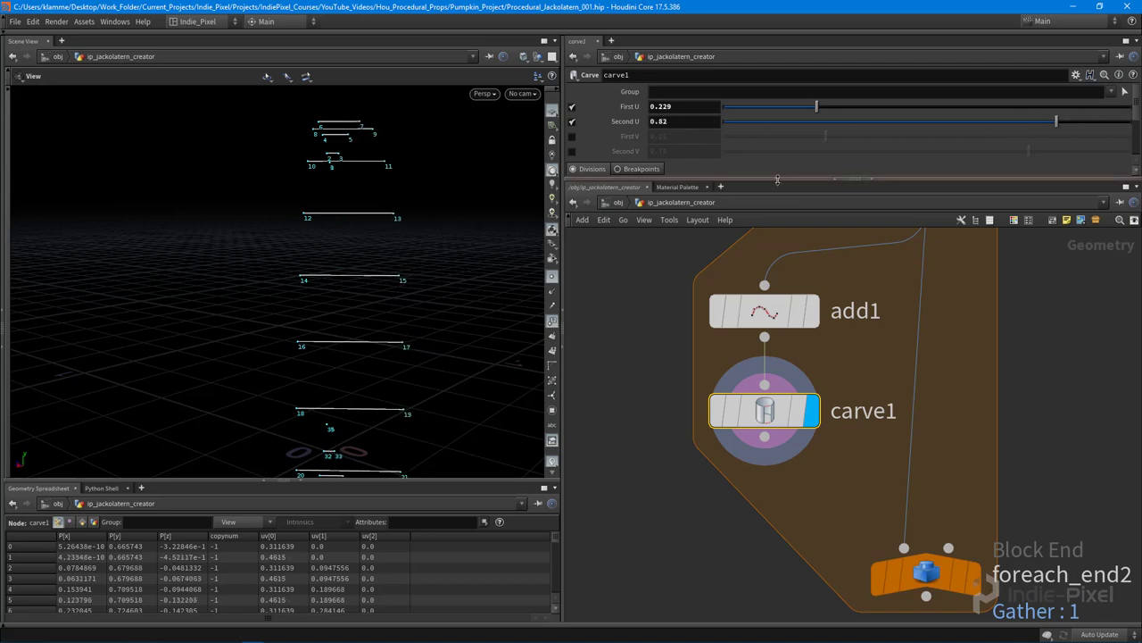
- Link carve1's Second U to First U with a relative reference and edit the expression to 1-ch("domainu1")
{"action": "left_click_drag", "start_coordinate": [778, 178], "coordinate": [778, 243]}
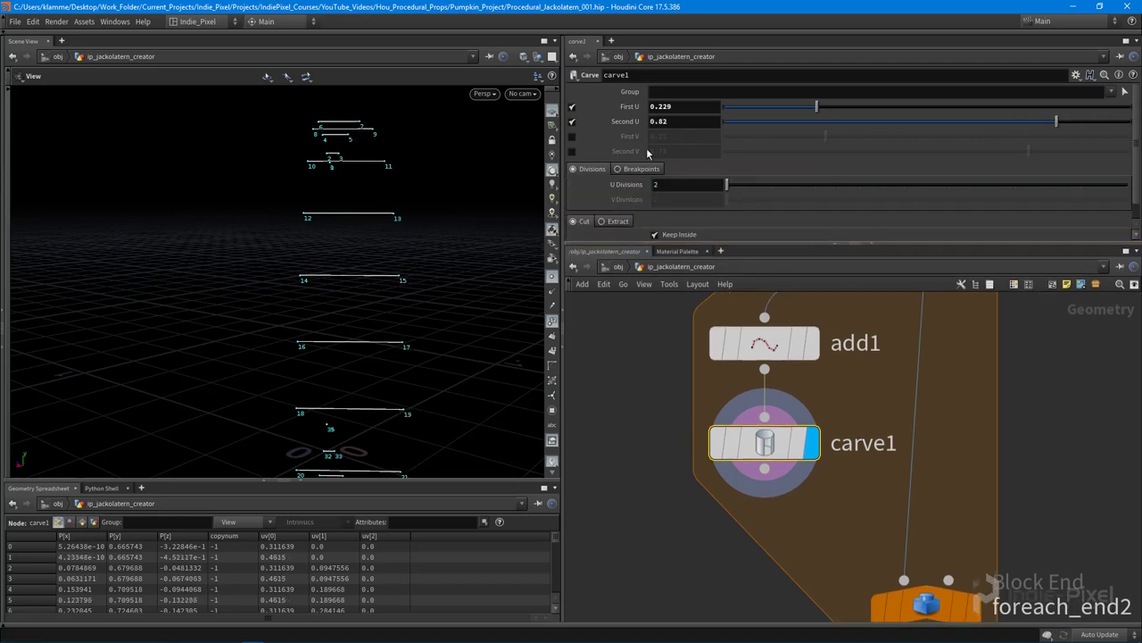
{"action": "right_click", "coordinate": [625, 108]}
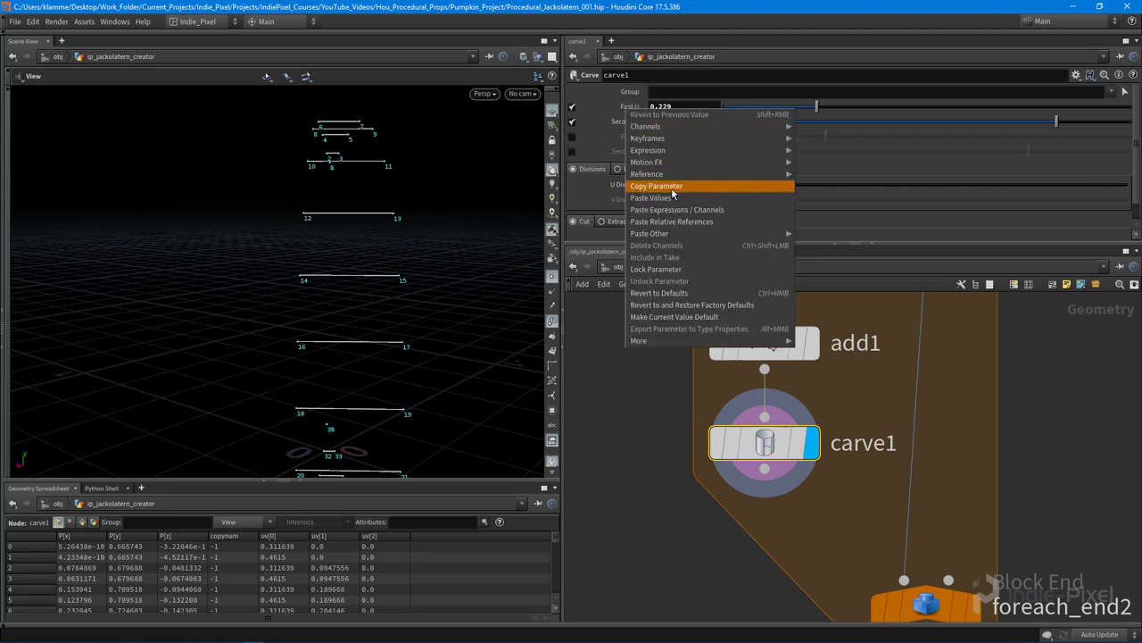
{"action": "left_click", "coordinate": [671, 190]}
{"action": "right_click", "coordinate": [691, 118]}
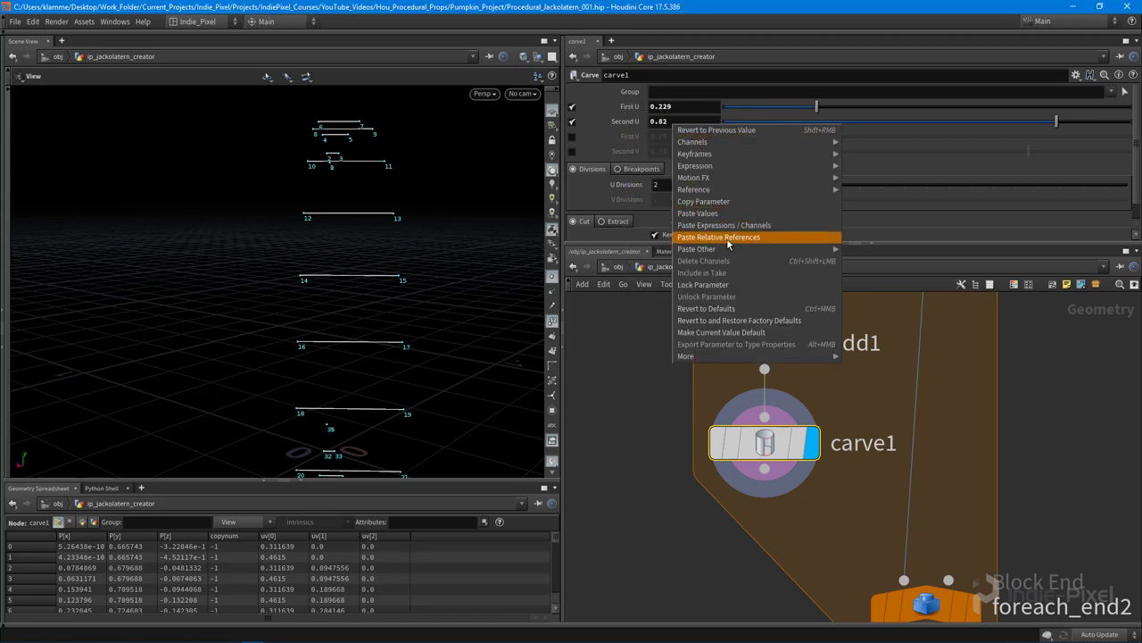
{"action": "left_click", "coordinate": [726, 242]}
{"action": "left_click", "coordinate": [738, 121]}
{"action": "type", "text": "1-ch(\"domainu1"}
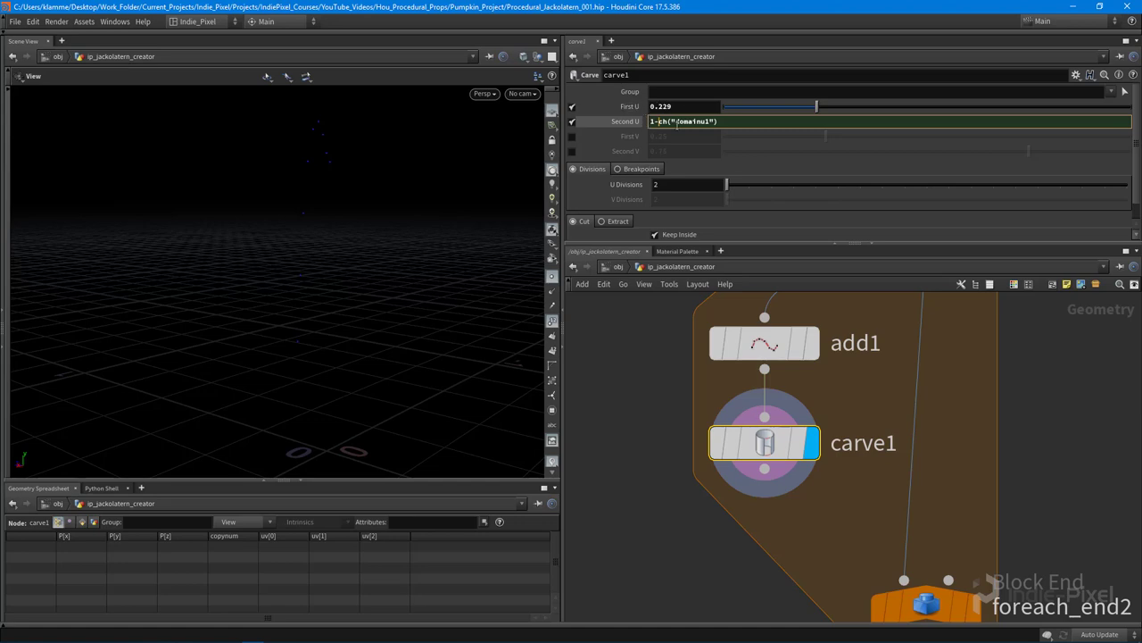
{"action": "key", "text": "Return"}
{"action": "mouse_move", "coordinate": [418, 234]}
{"action": "left_mouse_down"}
{"action": "mouse_move", "coordinate": [421, 254]}
{"action": "mouse_move", "coordinate": [406, 253]}
{"action": "left_mouse_up"}
{"action": "scroll", "coordinate": [406, 252], "scroll_direction": "down", "scroll_amount": 1}
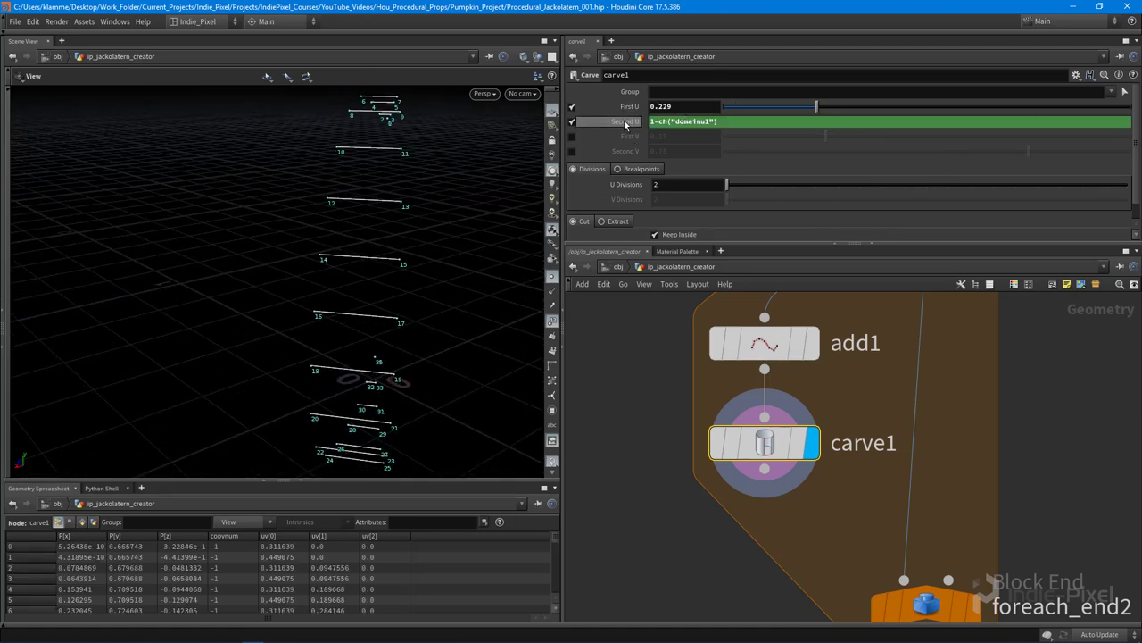
- Set carve1's First U to 0.141 to test the symmetric carve
{"action": "left_click", "coordinate": [625, 123]}
{"action": "left_click", "coordinate": [643, 116]}
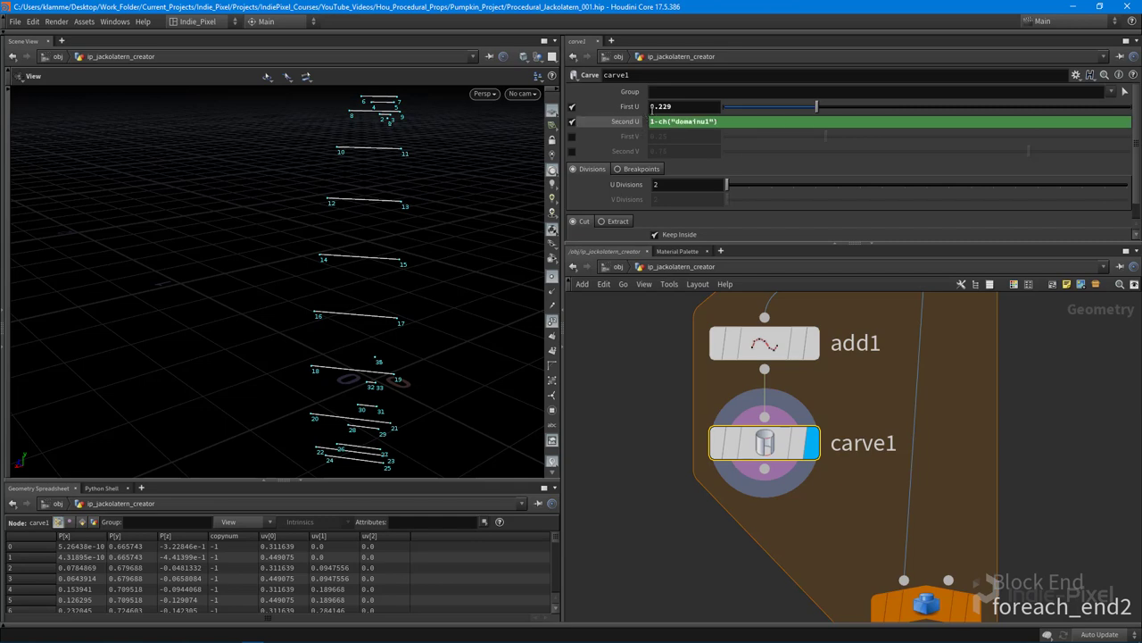
{"action": "left_click_drag", "start_coordinate": [824, 108], "coordinate": [782, 126]}
- Enable Keep Outside on carve1 and check the resulting points along the cross lines
{"action": "scroll", "coordinate": [818, 205], "scroll_direction": "down", "scroll_amount": 1}
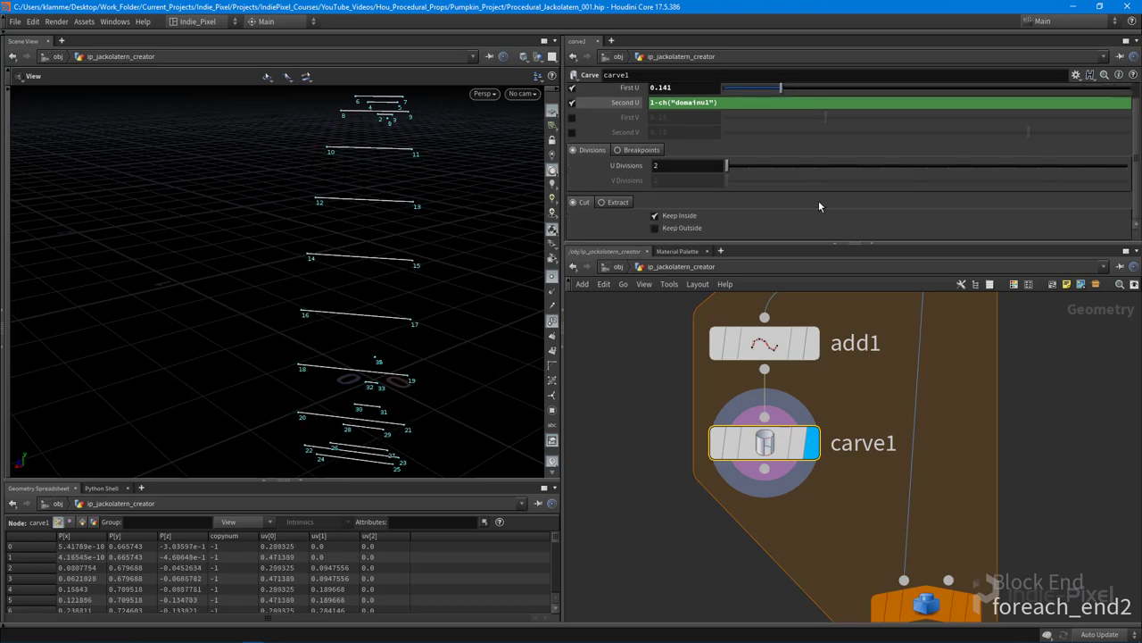
{"action": "left_click", "coordinate": [656, 229]}
{"action": "left_click_drag", "start_coordinate": [402, 266], "coordinate": [242, 260]}
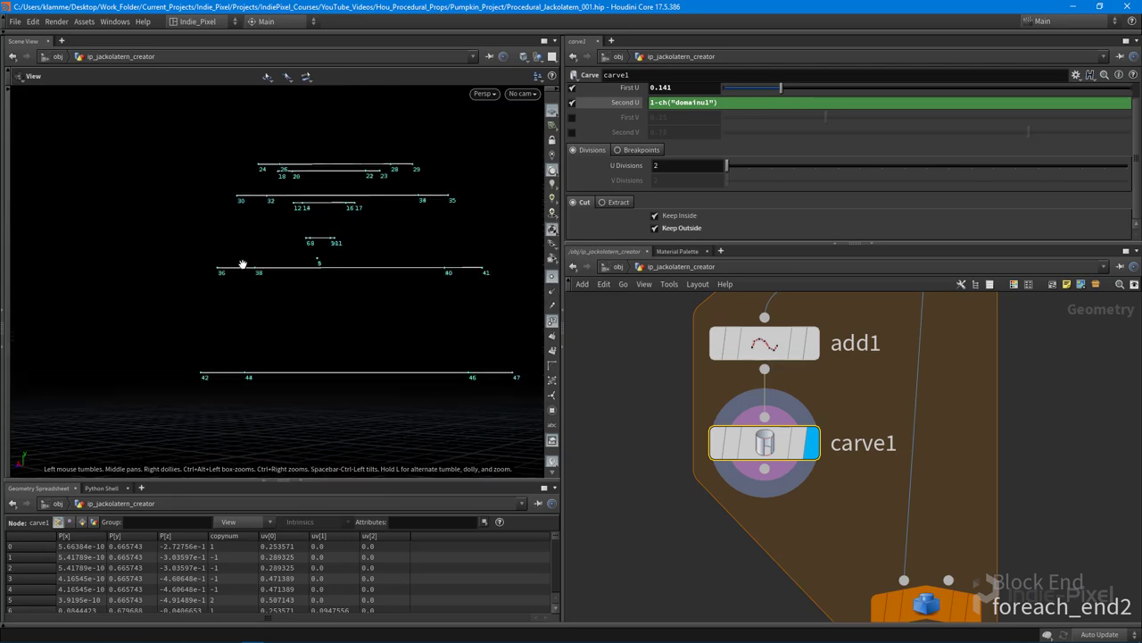
{"action": "left_click_drag", "start_coordinate": [439, 261], "coordinate": [464, 303]}
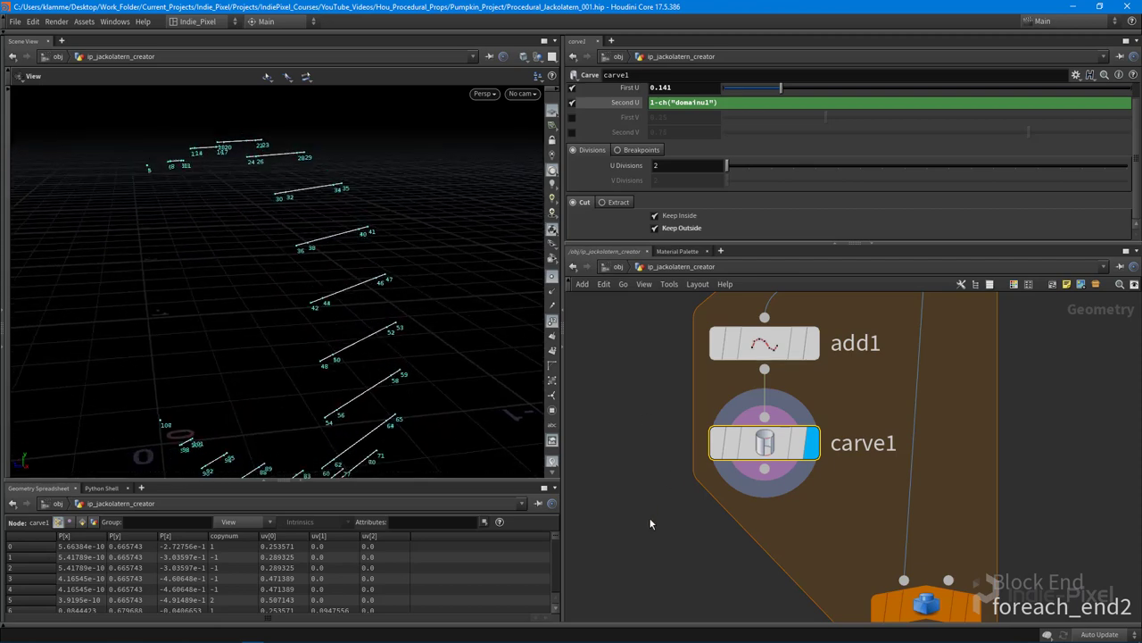
- Add a Peak node inside the loop, connect carve1's output to it and display its result
{"action": "middle_click_drag", "start_coordinate": [650, 507], "coordinate": [745, 471]}
{"action": "key", "text": "Tab"}
{"action": "type", "text": "pea"}
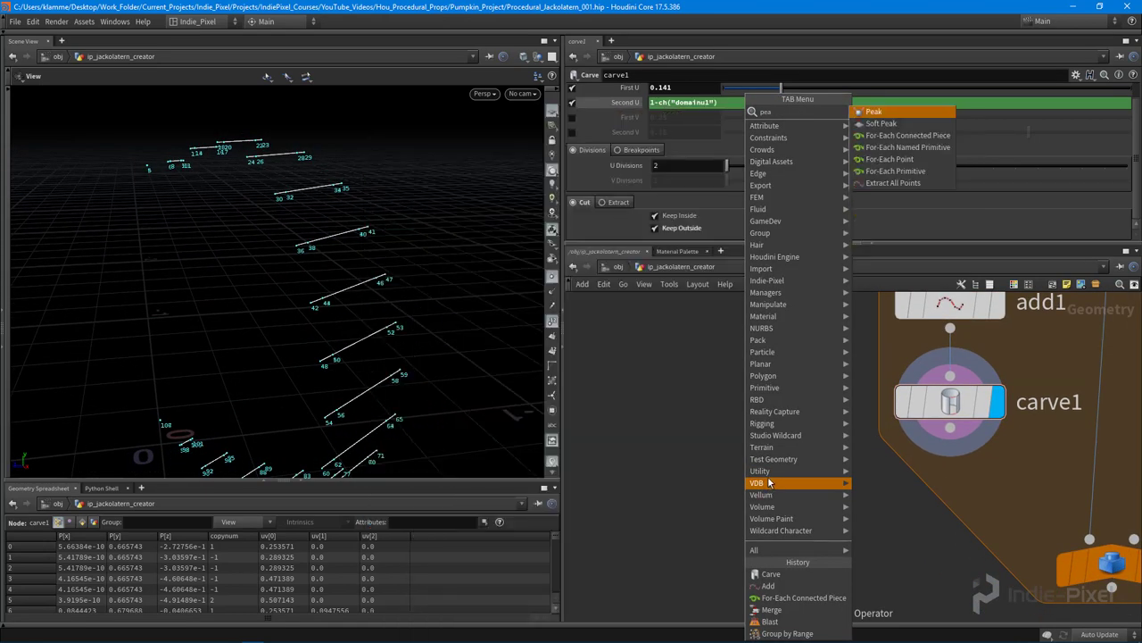
{"action": "key", "text": "Return"}
{"action": "left_click", "coordinate": [787, 482]}
{"action": "left_click", "coordinate": [950, 428]}
{"action": "left_click", "coordinate": [786, 481]}
- Turn on the point normals display in the viewport to check the carved lines
{"action": "left_click_drag", "start_coordinate": [250, 265], "coordinate": [347, 281]}
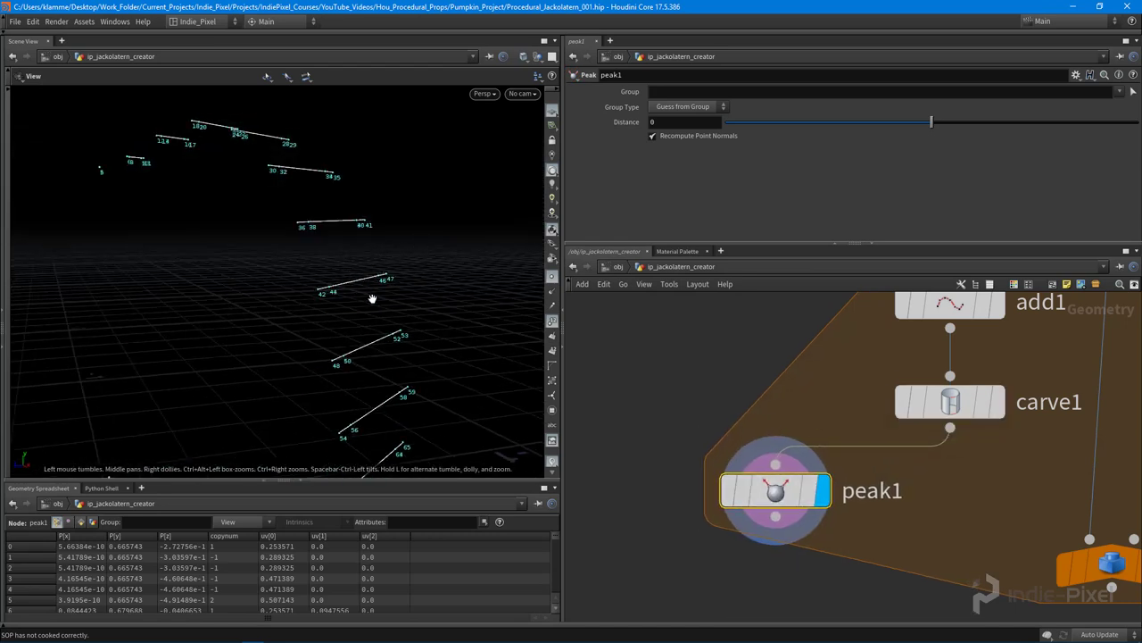
{"action": "left_click_drag", "start_coordinate": [312, 317], "coordinate": [383, 276]}
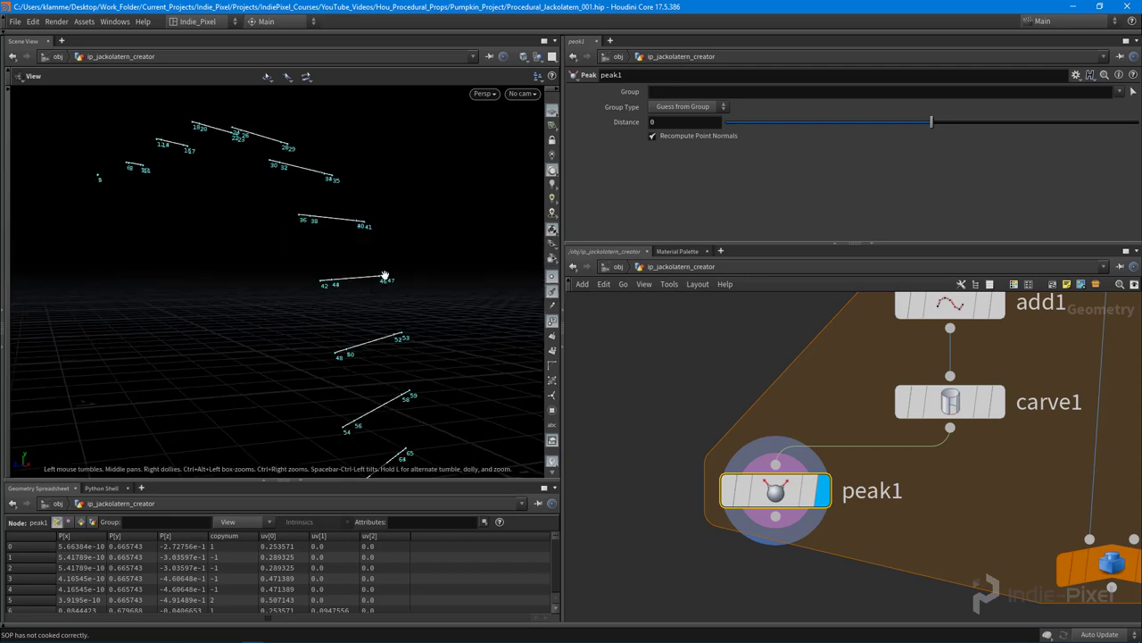
{"action": "key", "text": "h"}
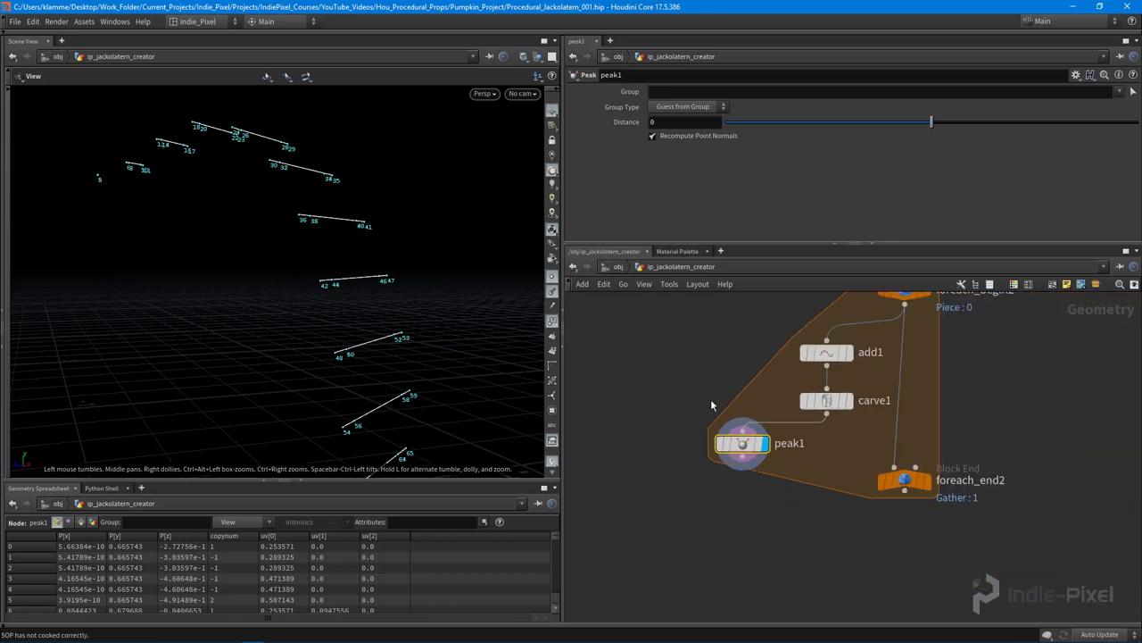
- Enlarge the network area and move the whole for-each block down, leaving space below connectivity1
{"action": "left_click_drag", "start_coordinate": [889, 244], "coordinate": [889, 205]}
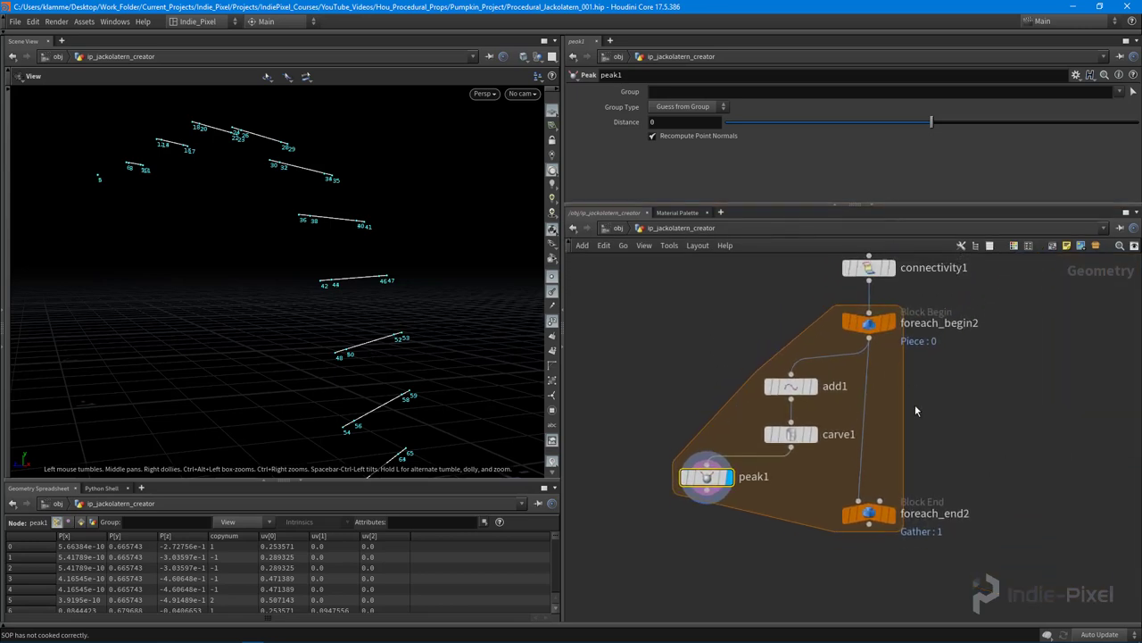
{"action": "left_click_drag", "start_coordinate": [625, 299], "coordinate": [919, 571]}
{"action": "left_click_drag", "start_coordinate": [832, 325], "coordinate": [832, 384]}
{"action": "left_click", "coordinate": [893, 298]}
- Compare the normals on the results of connectivity1, foreach_begin2 and add1 by displaying each in turn
{"action": "middle_click_drag", "start_coordinate": [892, 298], "coordinate": [904, 373]}
{"action": "scroll", "coordinate": [903, 373], "scroll_direction": "up", "scroll_amount": 1}
{"action": "left_click", "coordinate": [863, 328]}
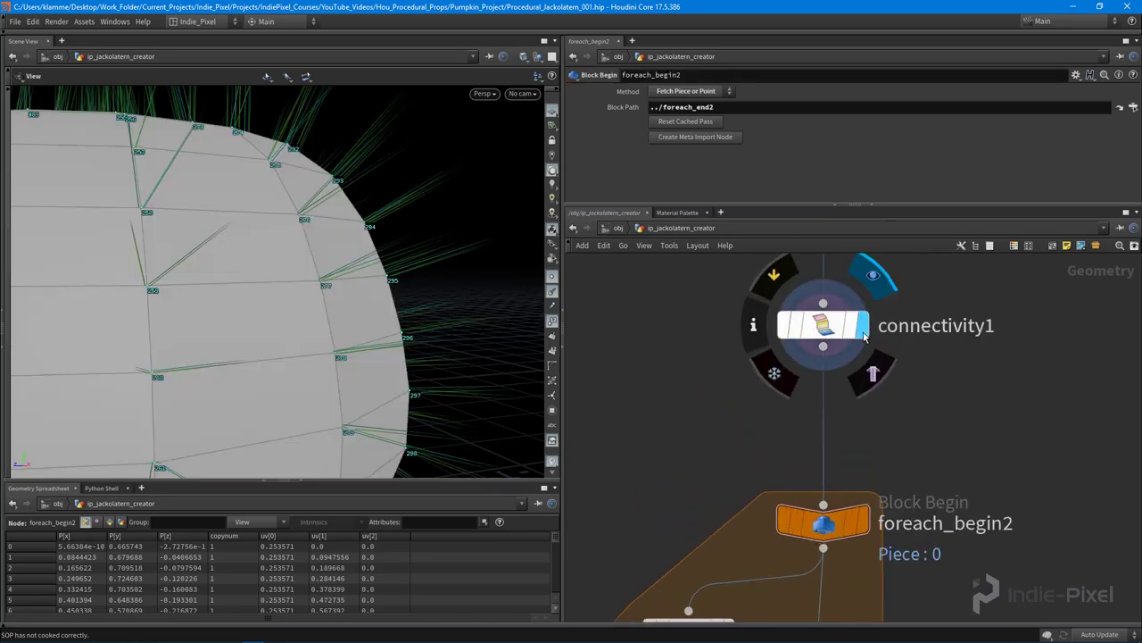
{"action": "scroll", "coordinate": [343, 264], "scroll_direction": "down", "scroll_amount": 3}
{"action": "middle_click_drag", "start_coordinate": [974, 413], "coordinate": [965, 319]}
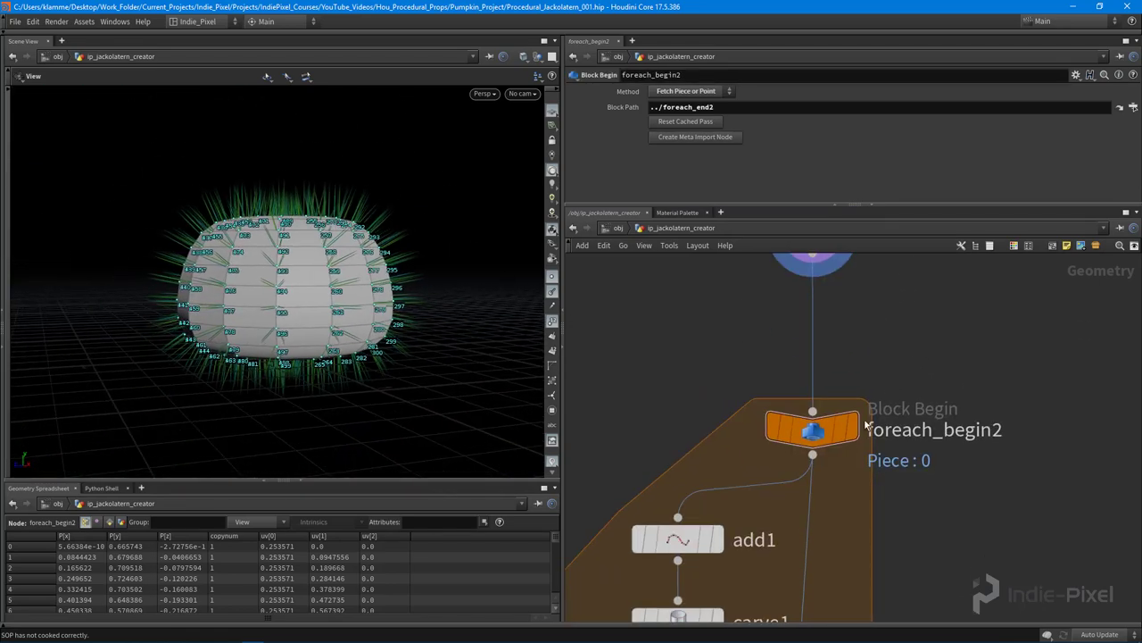
{"action": "left_click", "coordinate": [854, 427]}
{"action": "middle_click_drag", "start_coordinate": [732, 384], "coordinate": [733, 315]}
{"action": "left_click_drag", "start_coordinate": [392, 218], "coordinate": [330, 268], "text": "alt"}
{"action": "middle_click_drag", "start_coordinate": [757, 469], "coordinate": [785, 382]}
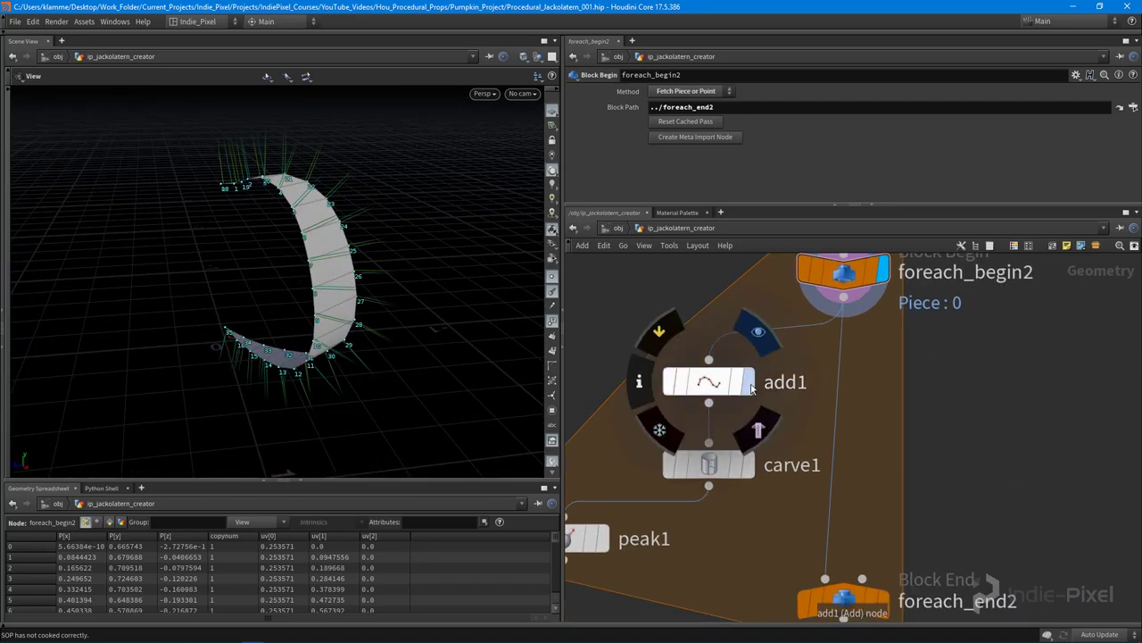
{"action": "left_click", "coordinate": [748, 382]}
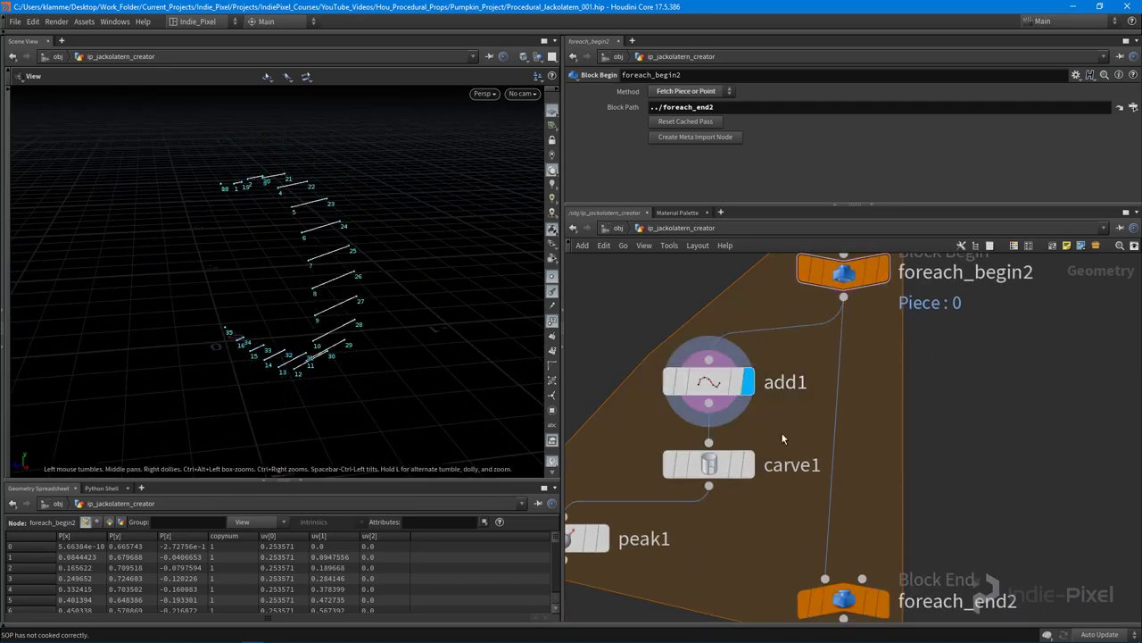
{"action": "scroll", "coordinate": [786, 438], "scroll_direction": "down", "scroll_amount": 3}
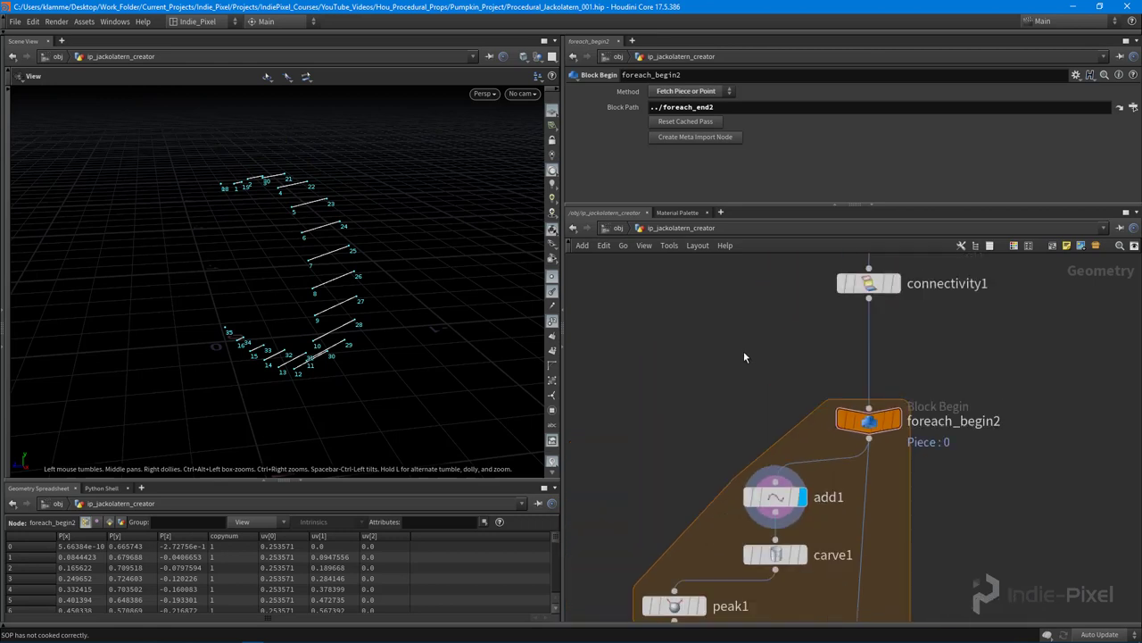
- Display connectivity1 and move it closer to the loop to make room below merge1
{"action": "left_click_drag", "start_coordinate": [725, 310], "coordinate": [954, 537]}
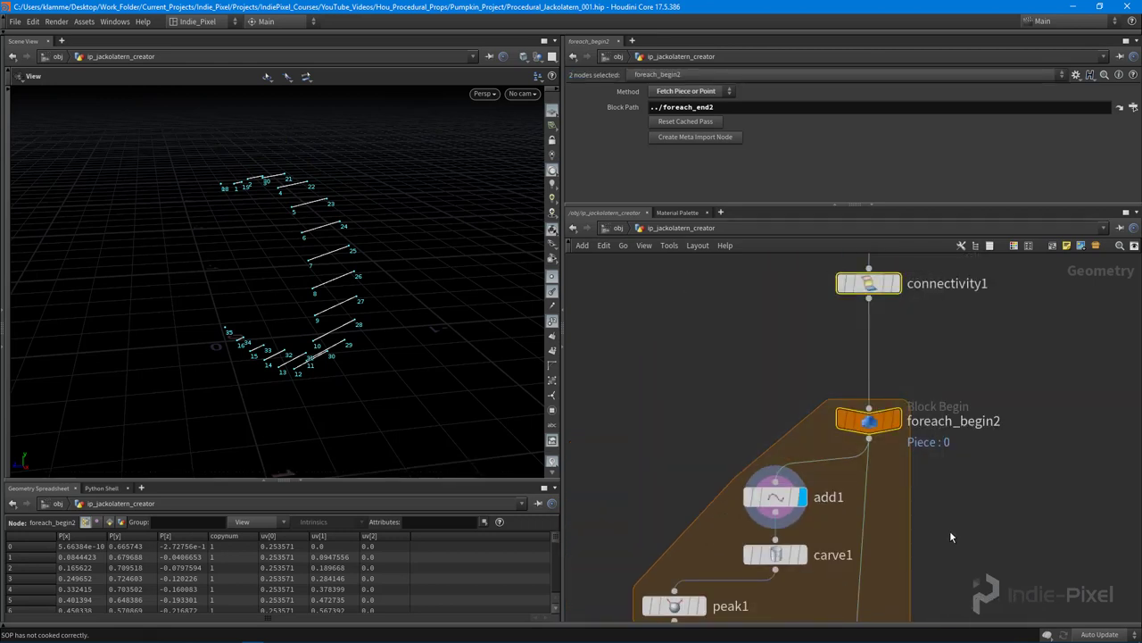
{"action": "left_click", "coordinate": [902, 366]}
{"action": "left_click", "coordinate": [895, 283]}
{"action": "middle_click_drag", "start_coordinate": [915, 325], "coordinate": [813, 401]}
{"action": "left_click_drag", "start_coordinate": [768, 365], "coordinate": [769, 415]}
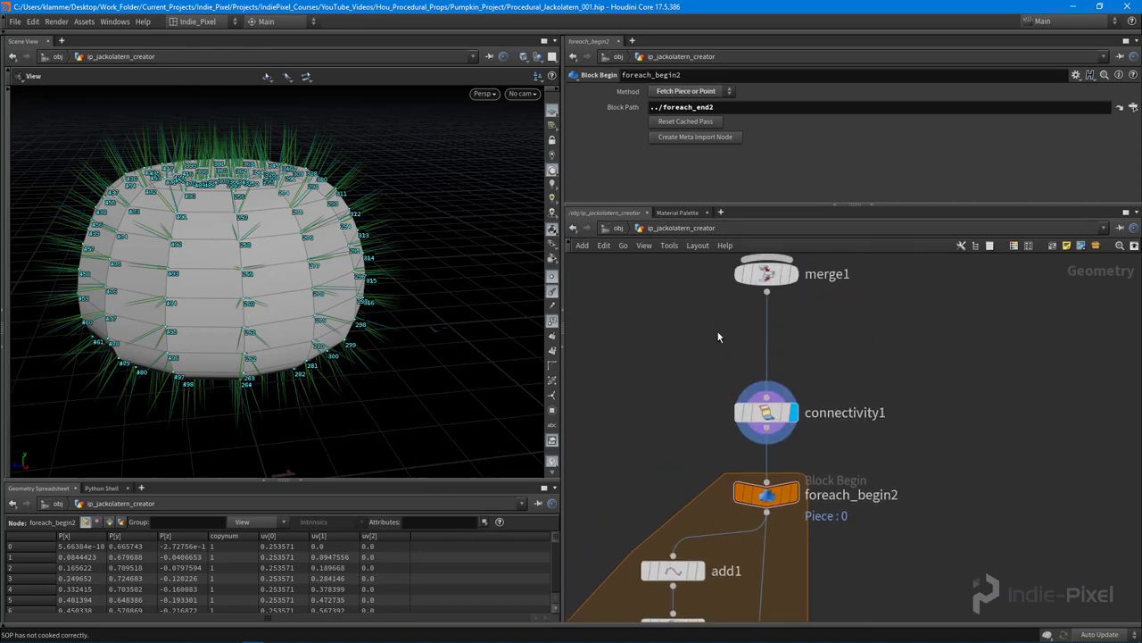
- Insert a Normal node between merge1 and connectivity1 and set Add Normals to to Points
{"action": "key", "text": "Tab"}
{"action": "type", "text": "nor"}
{"action": "key", "text": "Return"}
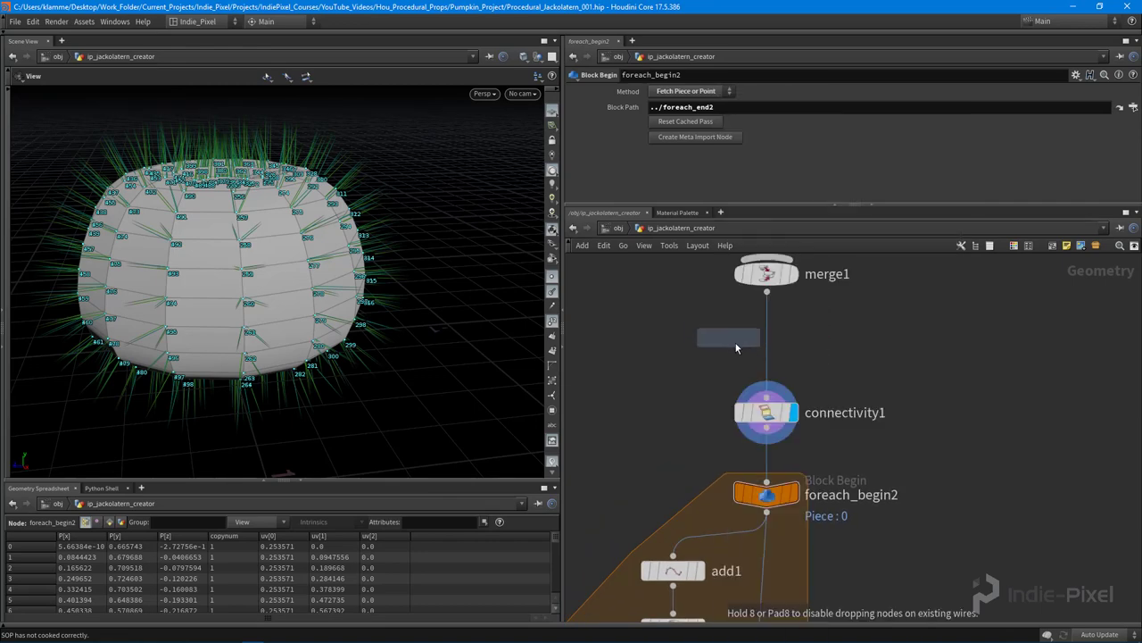
{"action": "left_click", "coordinate": [721, 355]}
{"action": "left_click_drag", "start_coordinate": [721, 358], "coordinate": [768, 362]}
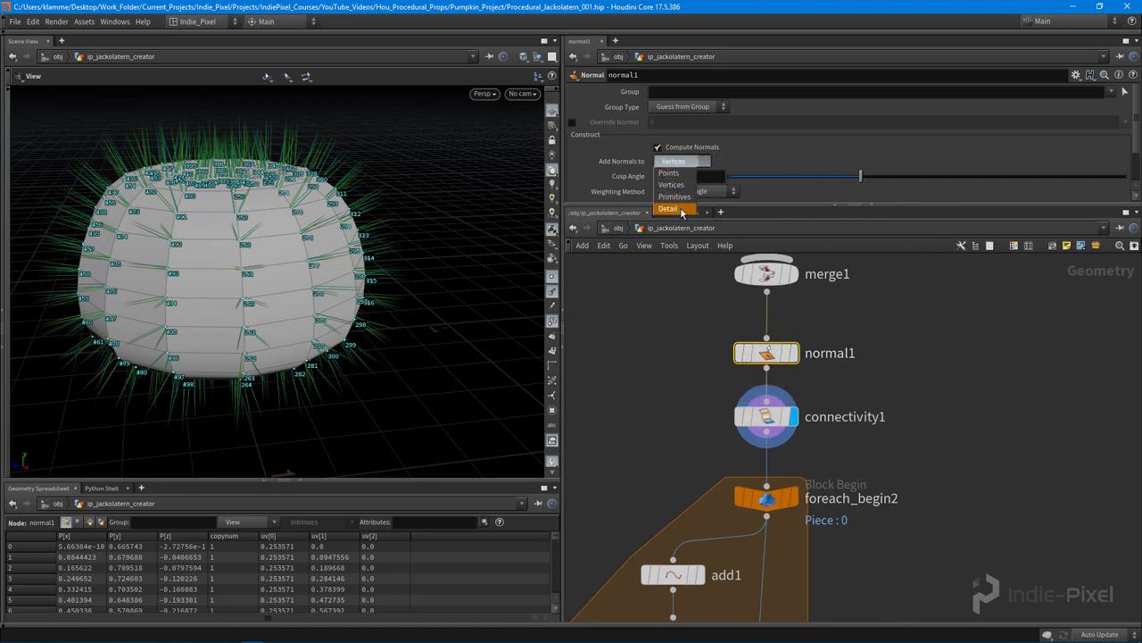
{"action": "left_click", "coordinate": [680, 176]}
{"action": "left_click_drag", "start_coordinate": [393, 259], "coordinate": [355, 278]}
{"action": "middle_click_drag", "start_coordinate": [870, 469], "coordinate": [864, 359]}
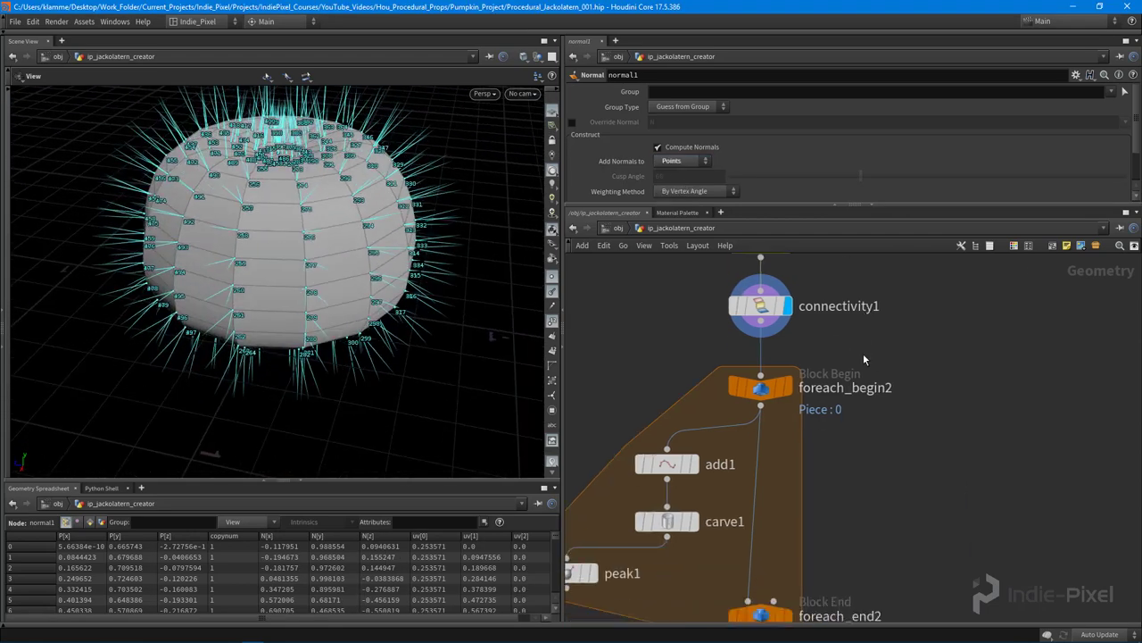
- Compare the normals on foreach_begin2's segment with those on normal1's full pumpkin, and check connectivity1's settings
{"action": "left_click", "coordinate": [778, 389]}
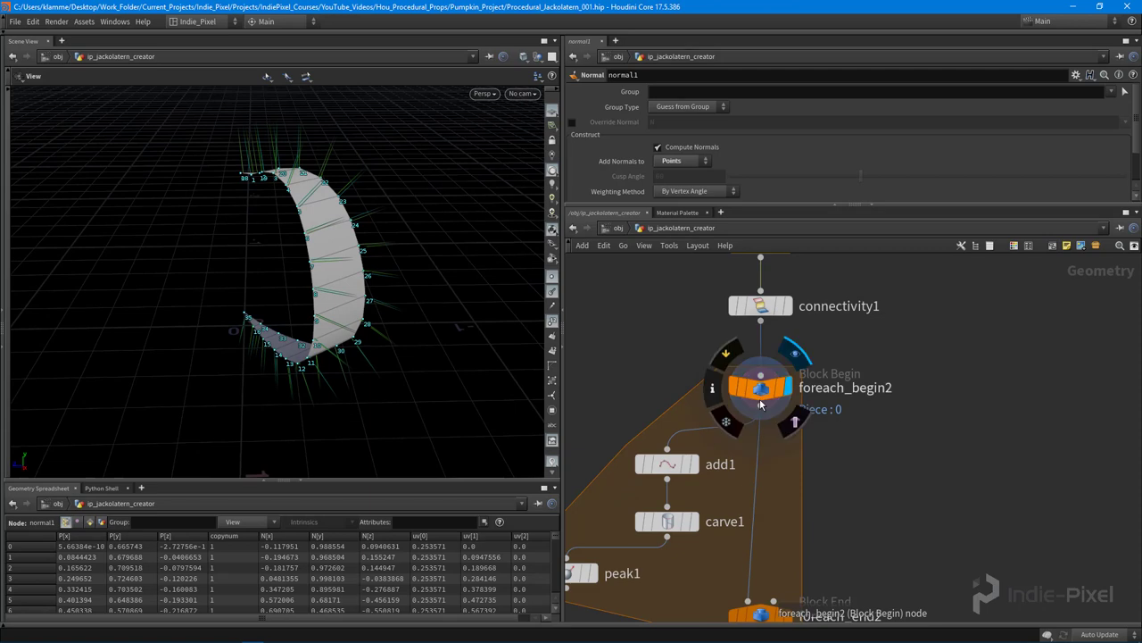
{"action": "left_click", "coordinate": [760, 405]}
{"action": "middle_click_drag", "start_coordinate": [886, 334], "coordinate": [879, 389]}
{"action": "left_click", "coordinate": [774, 301]}
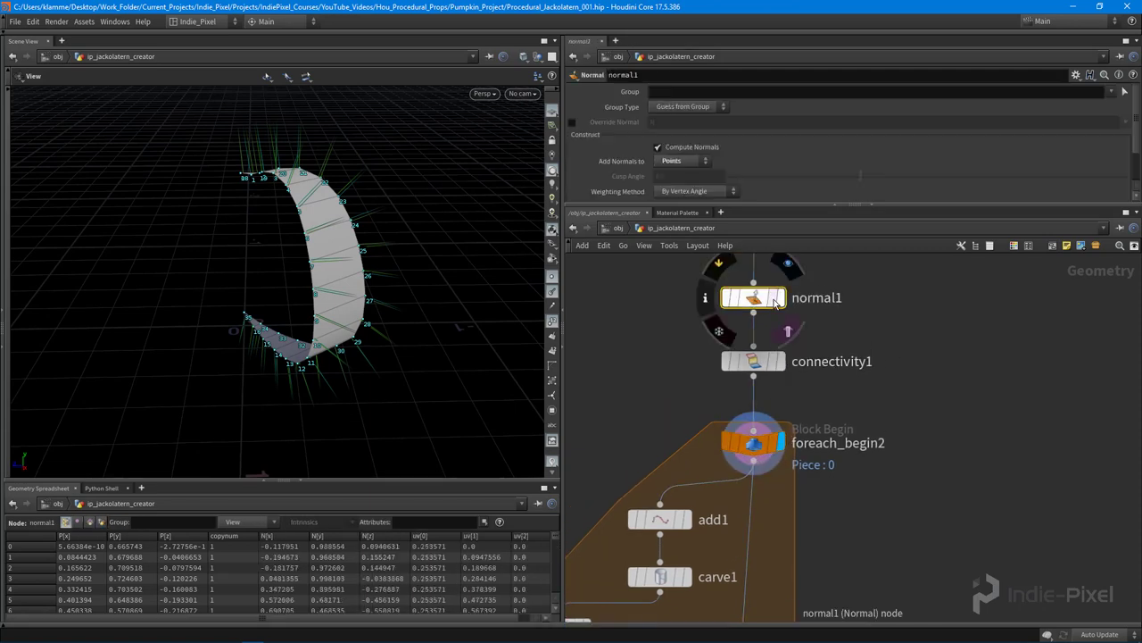
{"action": "left_click", "coordinate": [782, 303]}
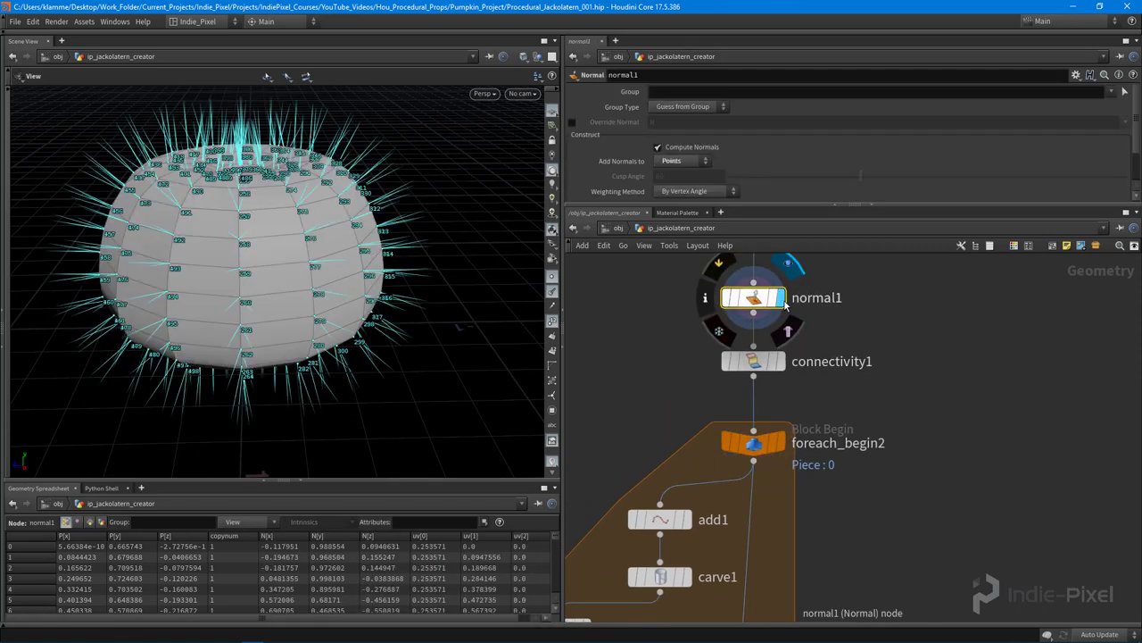
{"action": "left_click", "coordinate": [759, 362]}
{"action": "left_click", "coordinate": [783, 445]}
{"action": "middle_click_drag", "start_coordinate": [873, 534], "coordinate": [856, 364]}
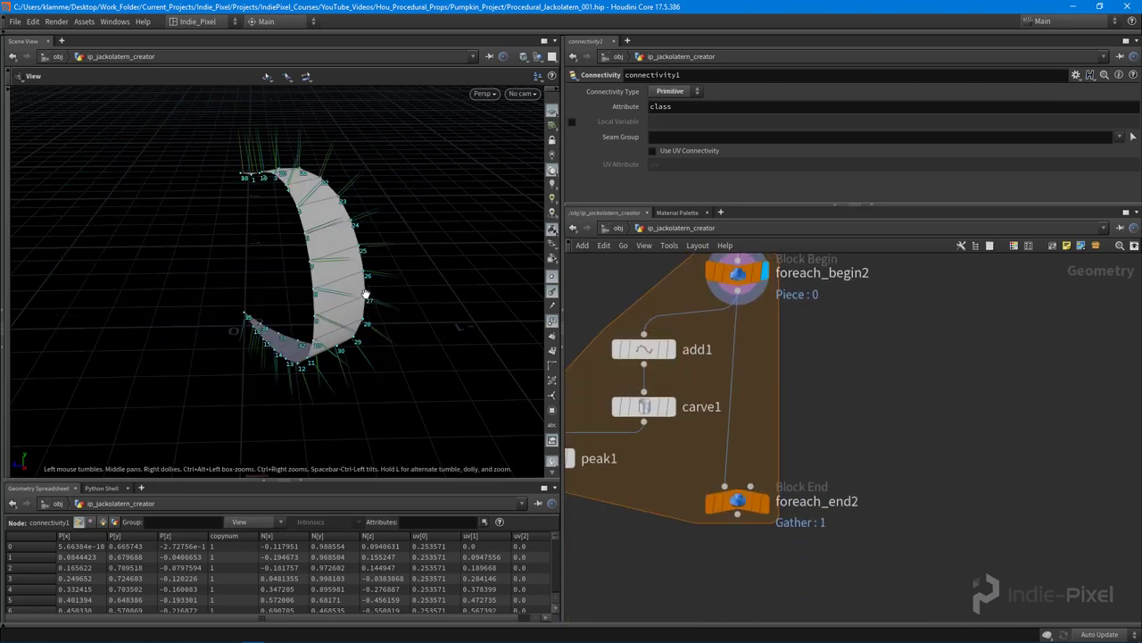
- Refresh the loop's cached pass on foreach_end2 and check the point normals on the displayed segment
{"action": "left_click_drag", "start_coordinate": [306, 371], "coordinate": [311, 172]}
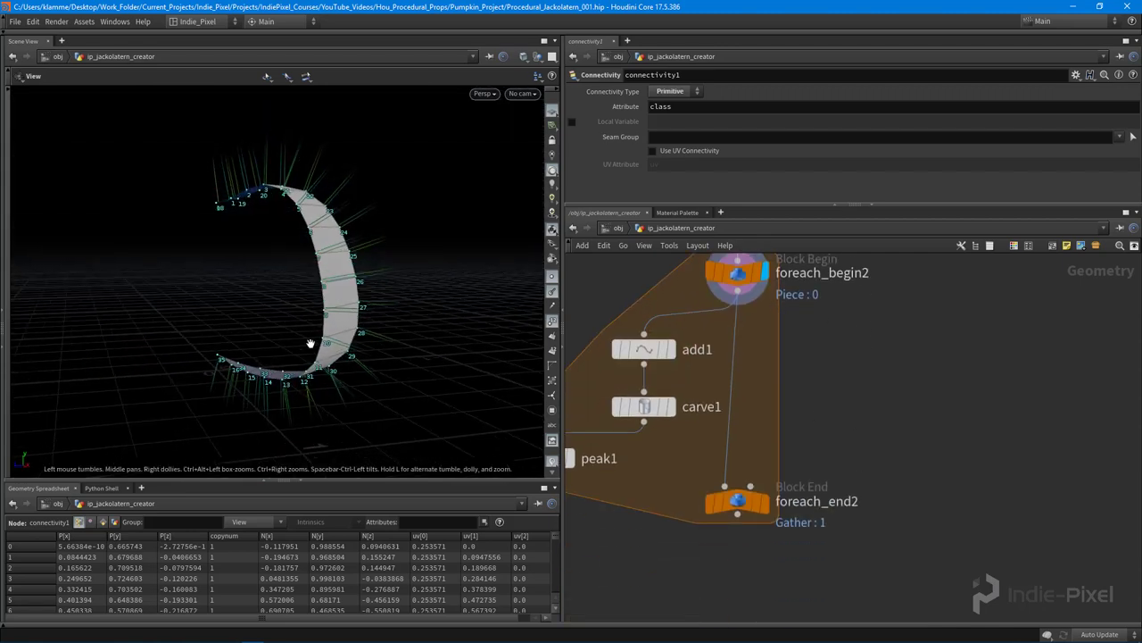
{"action": "scroll", "coordinate": [618, 408], "scroll_direction": "up", "scroll_amount": 6}
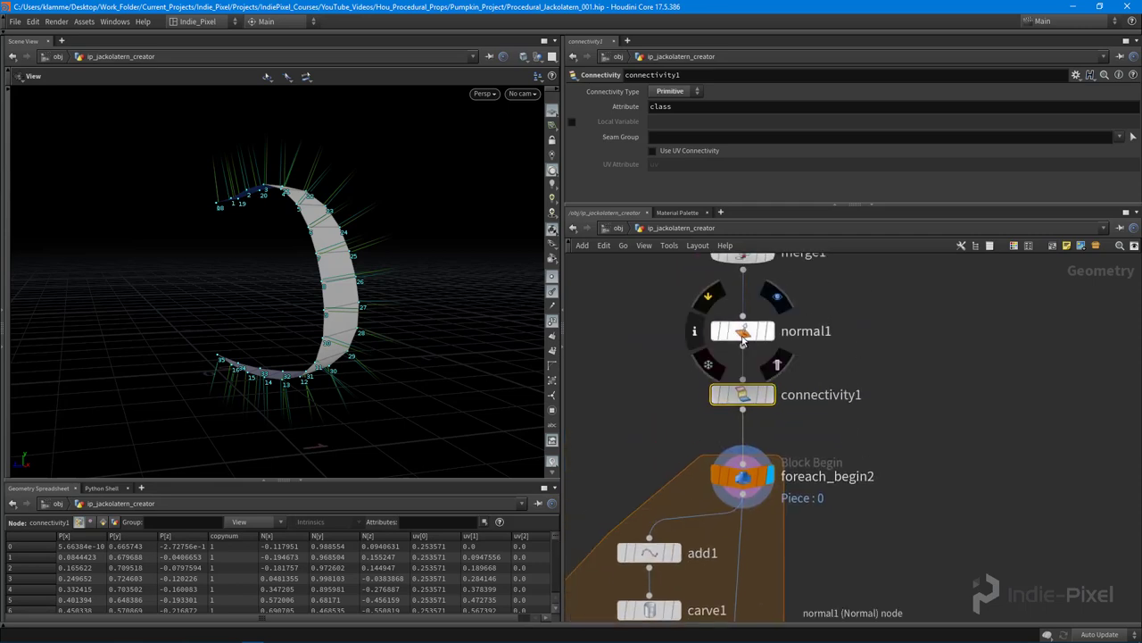
{"action": "left_click", "coordinate": [742, 331]}
{"action": "scroll", "coordinate": [861, 516], "scroll_direction": "down", "scroll_amount": 6}
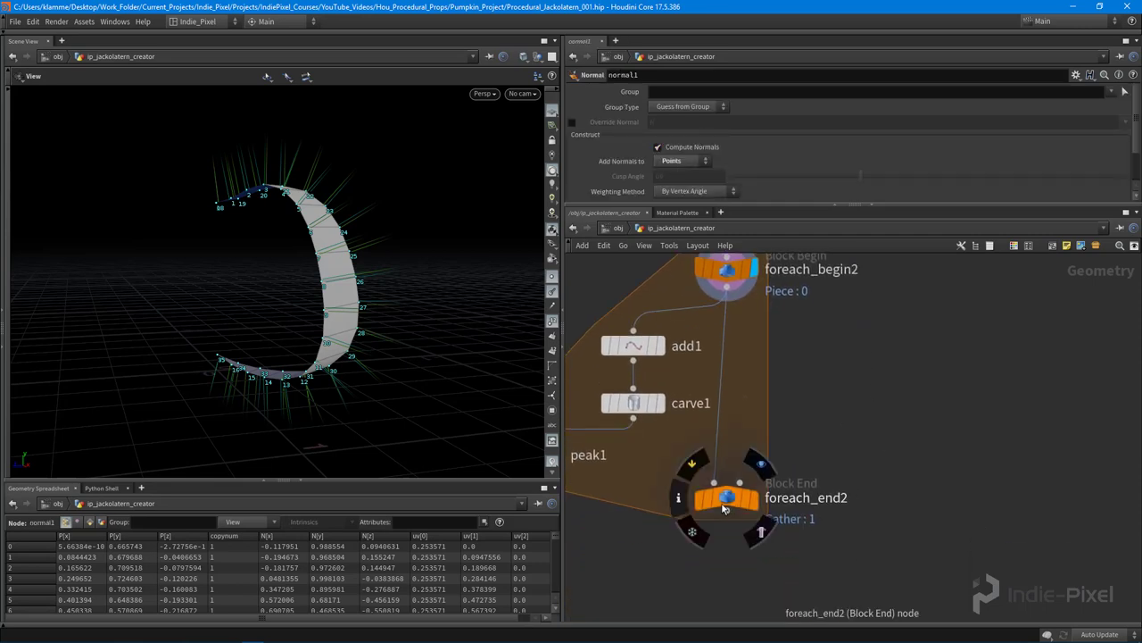
{"action": "left_click", "coordinate": [728, 506]}
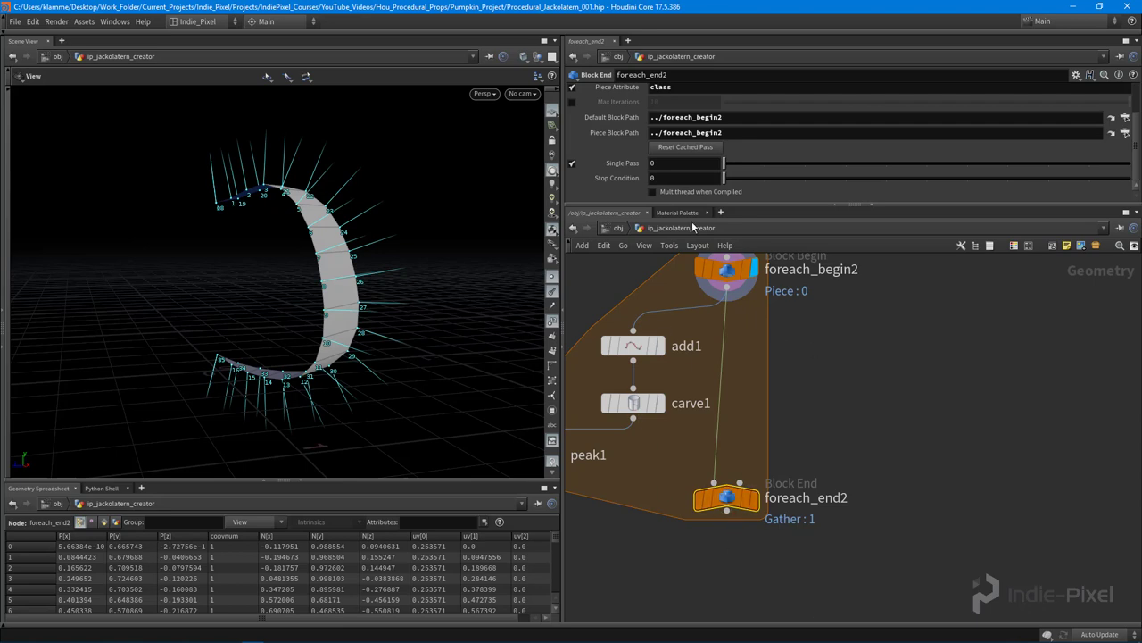
{"action": "scroll", "coordinate": [780, 401], "scroll_direction": "up", "scroll_amount": 2}
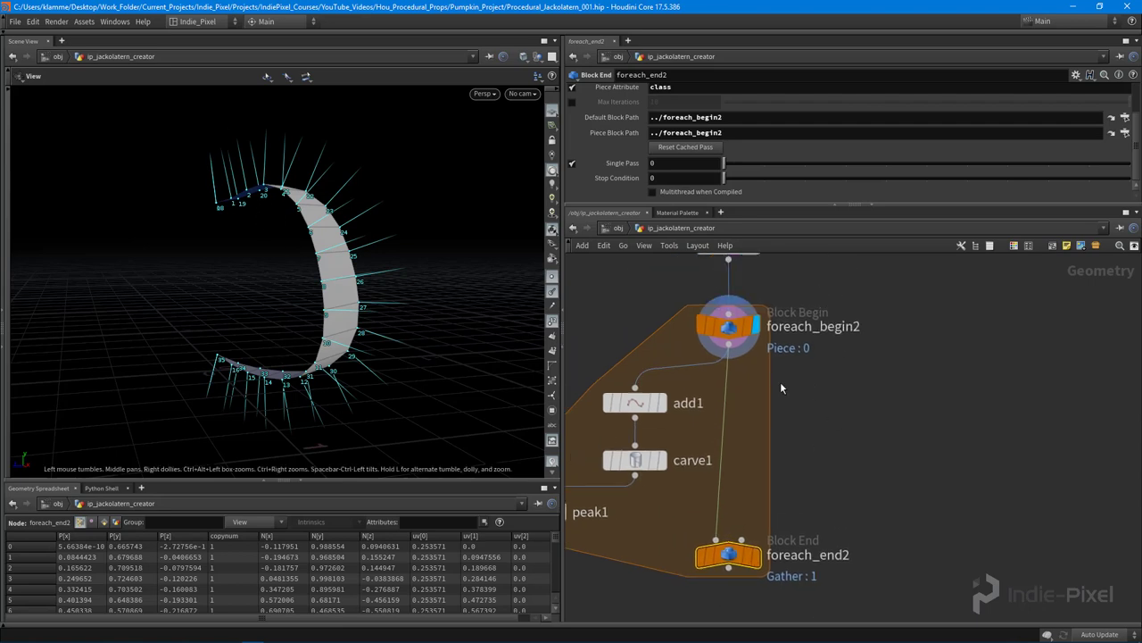
{"action": "left_click_drag", "start_coordinate": [373, 258], "coordinate": [465, 234]}
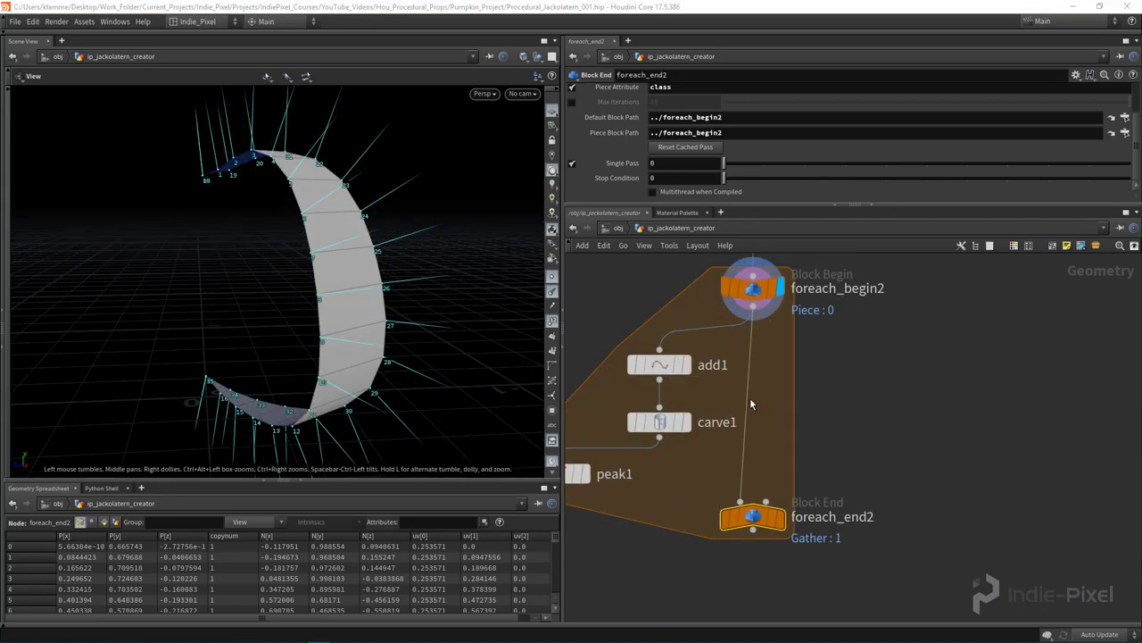
{"action": "middle_click_drag", "start_coordinate": [734, 379], "coordinate": [826, 406]}
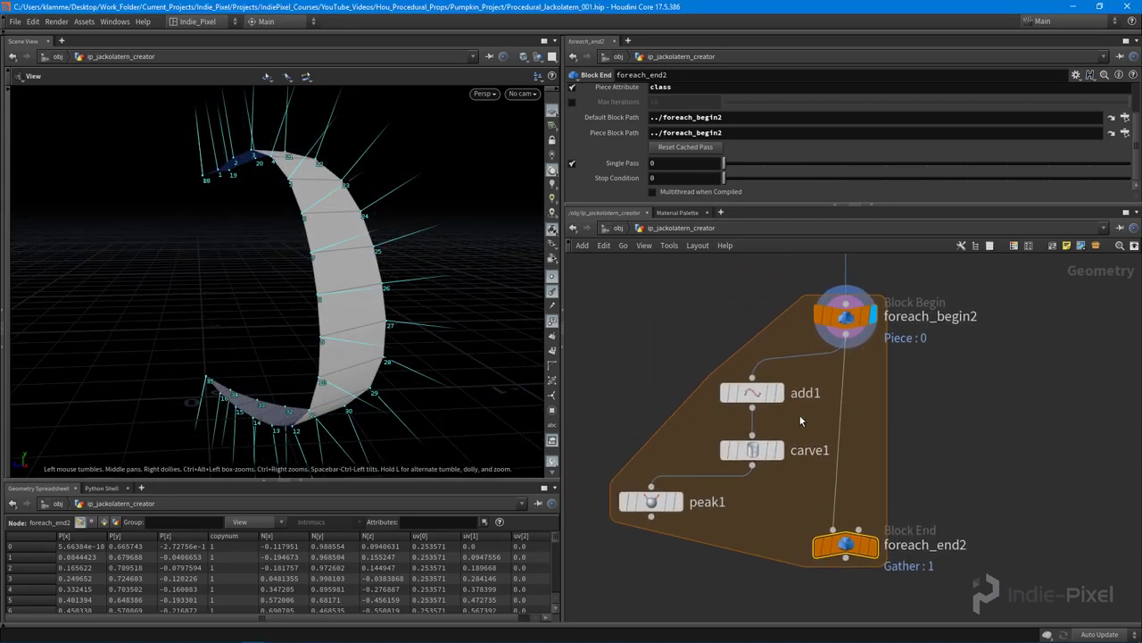
- Display add1 and carve1 in turn to check the point normals on the cross lines
{"action": "scroll", "coordinate": [800, 415], "scroll_direction": "up", "scroll_amount": 3}
{"action": "left_click", "coordinate": [773, 385]}
{"action": "left_click_drag", "start_coordinate": [393, 258], "coordinate": [348, 260]}
{"action": "middle_click_drag", "start_coordinate": [810, 451], "coordinate": [813, 369]}
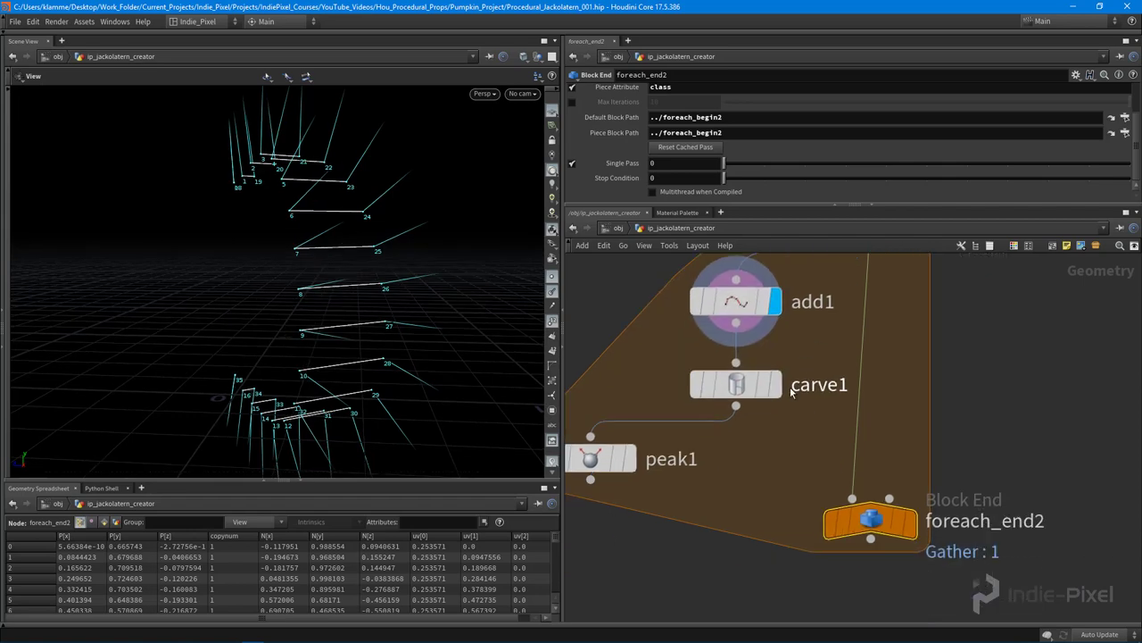
{"action": "left_click", "coordinate": [774, 384]}
{"action": "middle_click_drag", "start_coordinate": [749, 443], "coordinate": [766, 422]}
{"action": "left_click_drag", "start_coordinate": [352, 231], "coordinate": [267, 268]}
{"action": "middle_click_drag", "start_coordinate": [774, 453], "coordinate": [822, 406]}
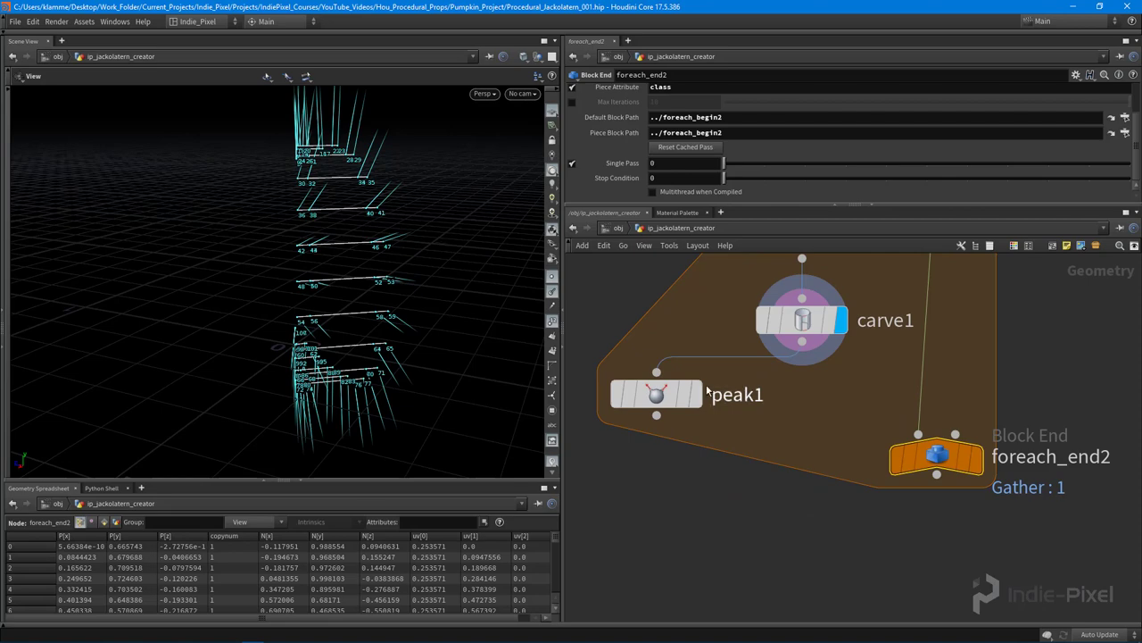
- Display peak1, turn off Recompute Point Normals and inspect the normals on the carved lines up close
{"action": "left_click", "coordinate": [697, 394]}
{"action": "left_click_drag", "start_coordinate": [324, 319], "coordinate": [374, 294]}
{"action": "left_click", "coordinate": [679, 136]}
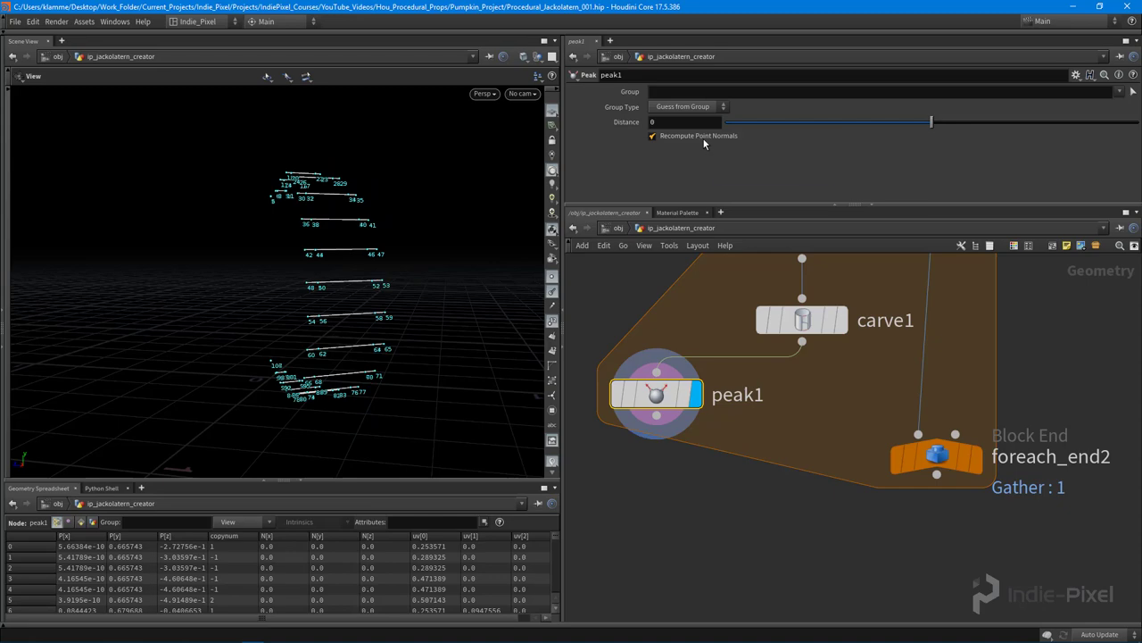
{"action": "left_click", "coordinate": [704, 143]}
{"action": "left_click_drag", "start_coordinate": [522, 263], "coordinate": [175, 221]}
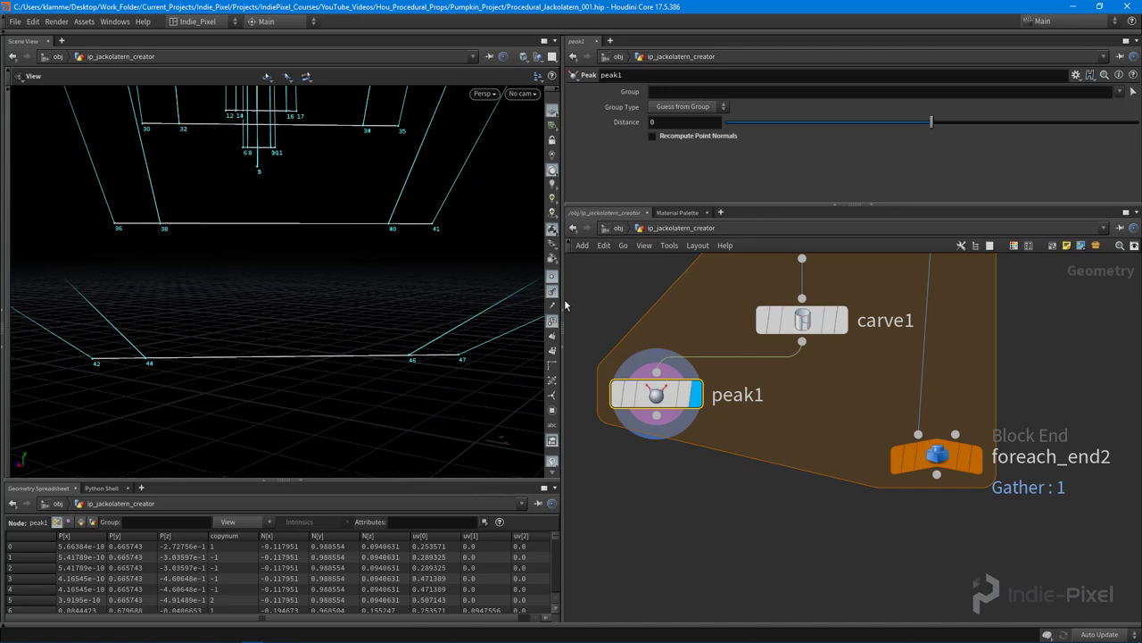
{"action": "left_click_drag", "start_coordinate": [163, 247], "coordinate": [434, 241]}
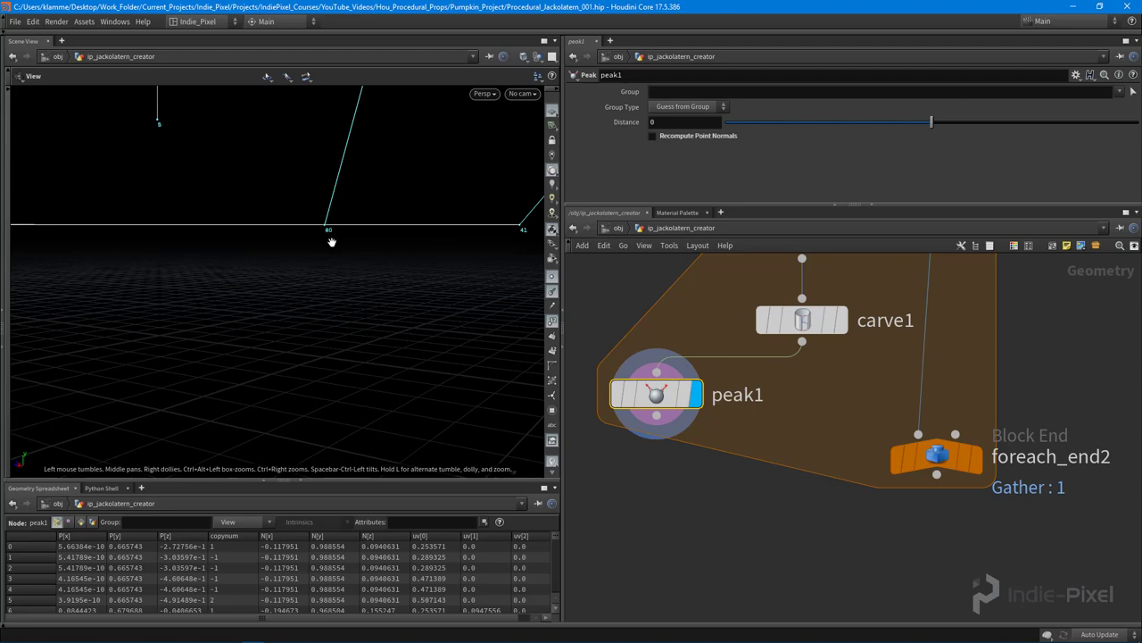
{"action": "left_click_drag", "start_coordinate": [344, 238], "coordinate": [488, 342]}
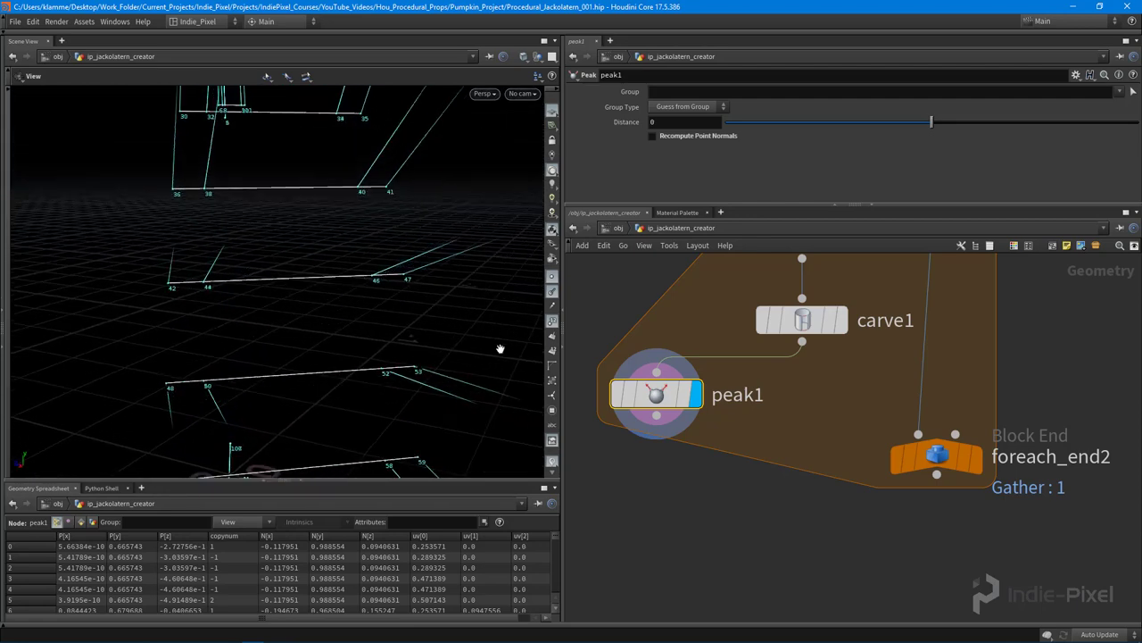
- Move peak1 and foreach_end2 further down and place a Fuse node below carve1
{"action": "scroll", "coordinate": [780, 444], "scroll_direction": "down", "scroll_amount": 3}
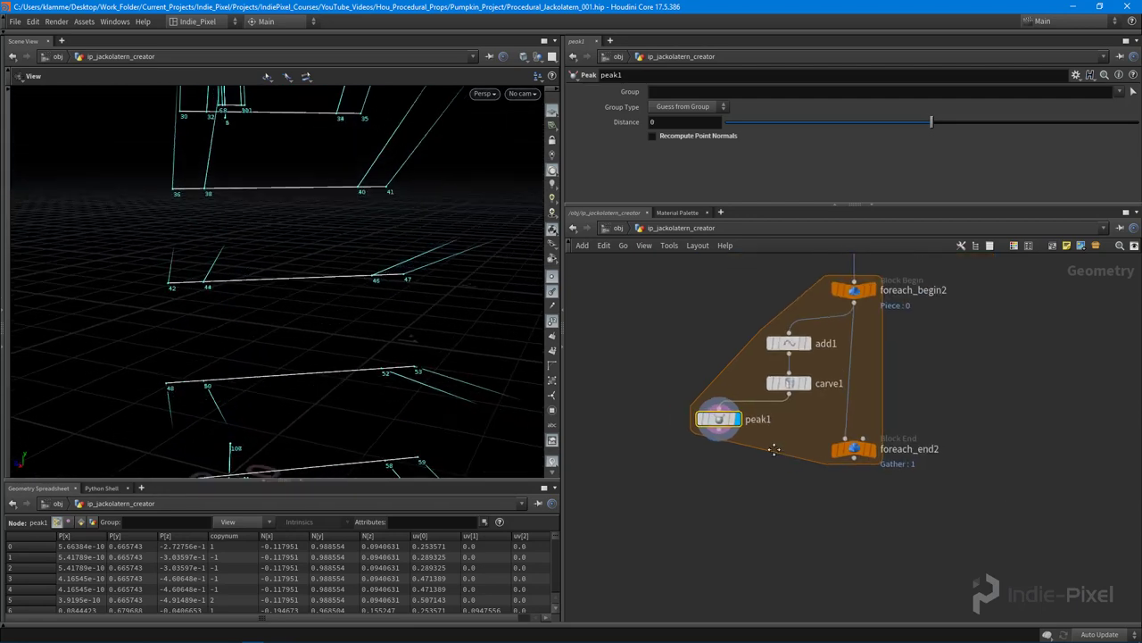
{"action": "left_click", "coordinate": [841, 439], "text": "shift"}
{"action": "left_click_drag", "start_coordinate": [840, 438], "coordinate": [843, 531]}
{"action": "scroll", "coordinate": [789, 435], "scroll_direction": "up", "scroll_amount": 4}
{"action": "key", "text": "Tab"}
{"action": "type", "text": "fud"}
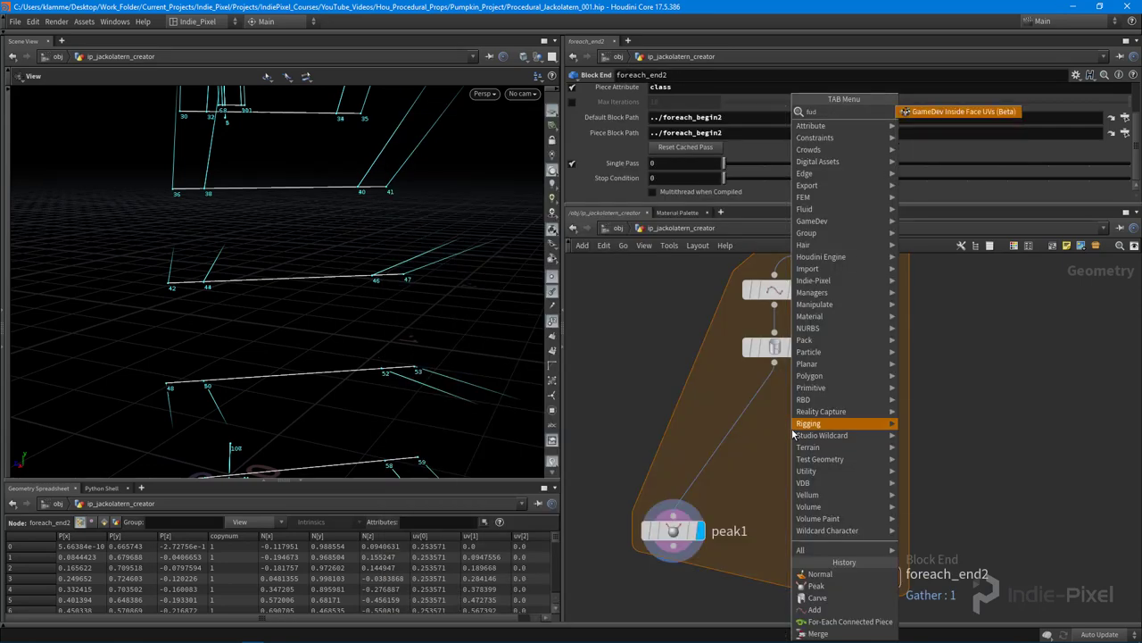
{"action": "key", "text": "BackSpace"}
{"action": "key", "text": "BackSpace"}
{"action": "key", "text": "BackSpace"}
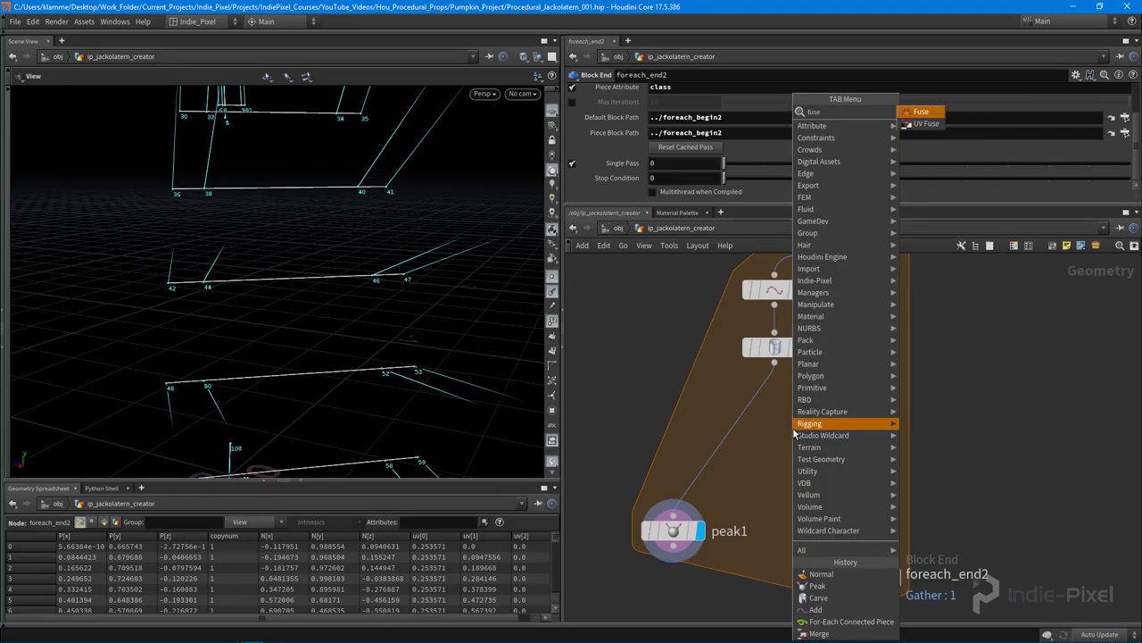
{"action": "type", "text": "fuse"}
{"action": "key", "text": "Return"}
{"action": "left_click", "coordinate": [801, 446]}
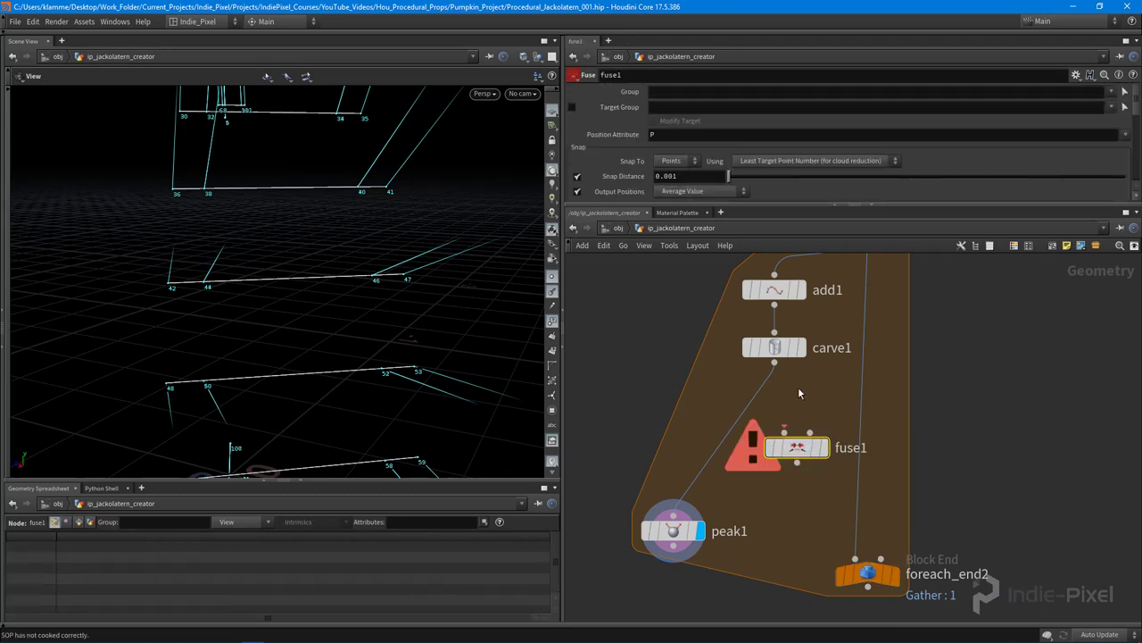
- Connect carve1's output to fuse1's first input and display the fused lines
{"action": "scroll", "coordinate": [799, 387], "scroll_direction": "up", "scroll_amount": 2}
{"action": "left_click_drag", "start_coordinate": [764, 354], "coordinate": [779, 454]}
{"action": "left_click", "coordinate": [837, 478]}
{"action": "left_click_drag", "start_coordinate": [407, 370], "coordinate": [363, 365]}
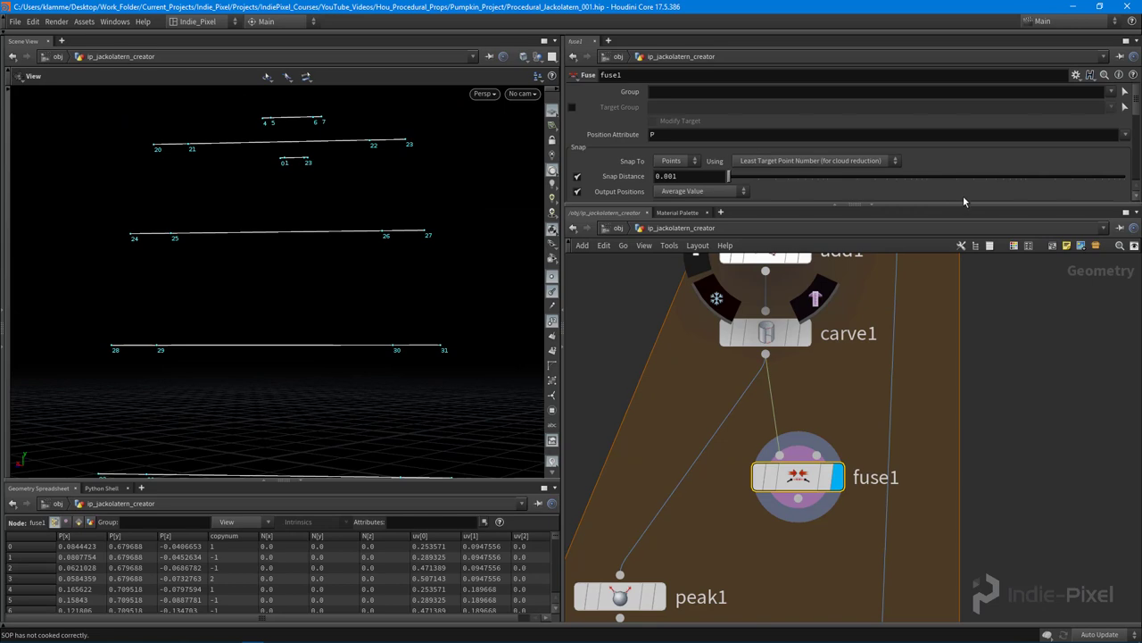
- Turn off Recompute Affected Normals on fuse1 and inspect the normals of the fused points
{"action": "left_click_drag", "start_coordinate": [951, 206], "coordinate": [928, 449]}
{"action": "left_click", "coordinate": [684, 353]}
{"action": "mouse_move", "coordinate": [398, 328]}
{"action": "right_mouse_down"}
{"action": "mouse_move", "coordinate": [367, 303]}
{"action": "mouse_move", "coordinate": [390, 319]}
{"action": "right_mouse_up"}
{"action": "middle_click_drag", "start_coordinate": [390, 320], "coordinate": [348, 321]}
{"action": "right_click_drag", "start_coordinate": [348, 322], "coordinate": [453, 332]}
{"action": "right_click_drag", "start_coordinate": [386, 321], "coordinate": [258, 309]}
{"action": "left_click_drag", "start_coordinate": [258, 309], "coordinate": [308, 268]}
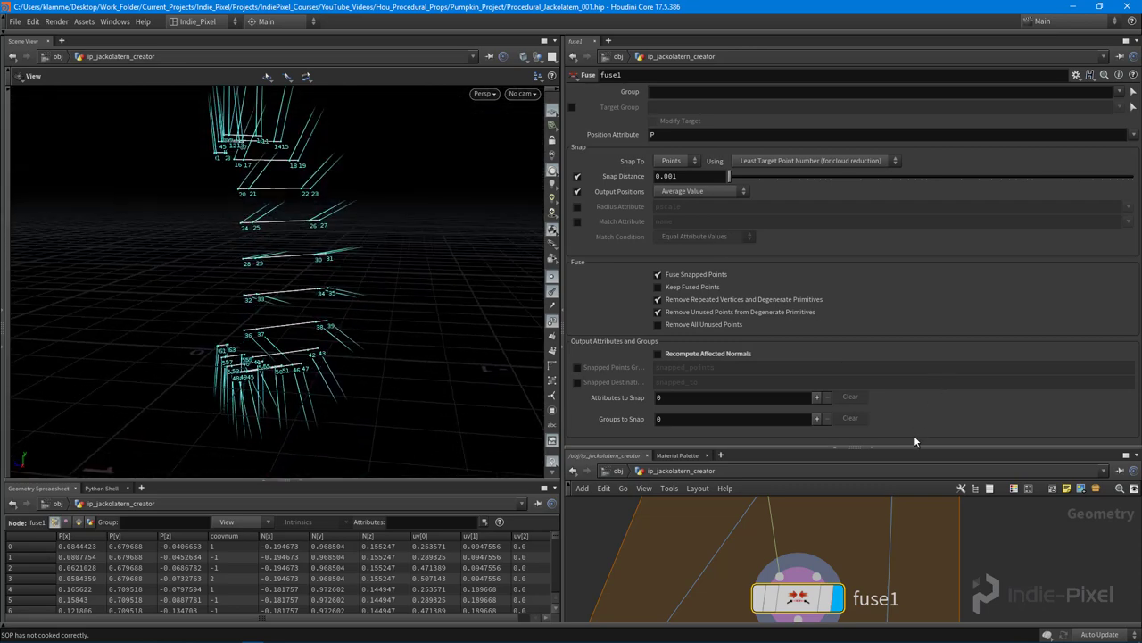
{"action": "left_click_drag", "start_coordinate": [891, 448], "coordinate": [870, 298]}
{"action": "right_click_drag", "start_coordinate": [489, 294], "coordinate": [276, 279]}
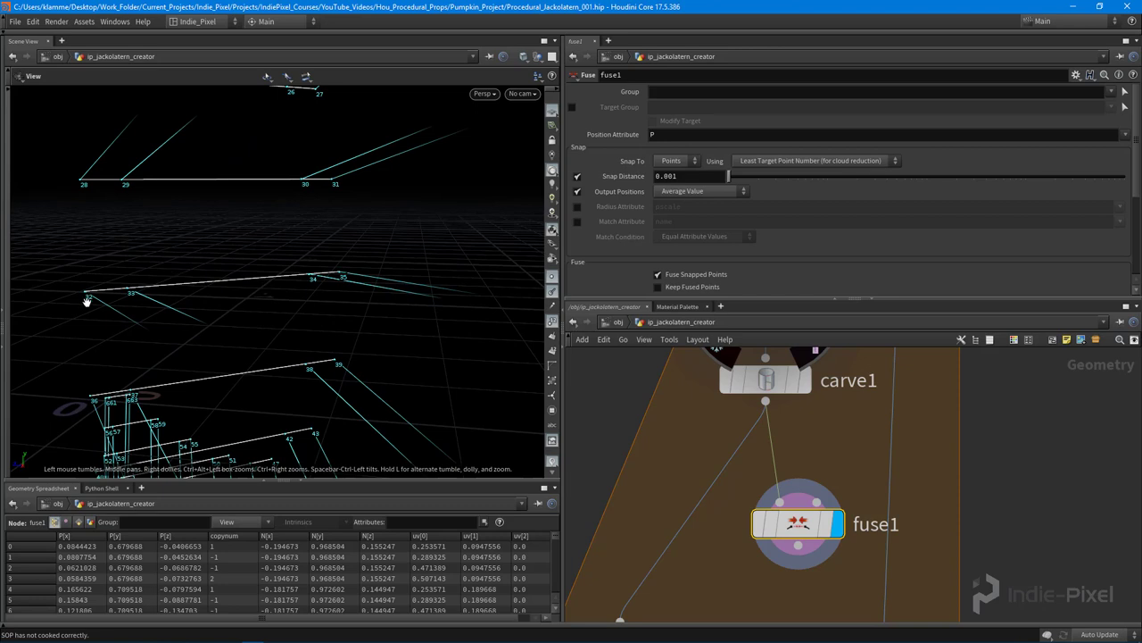
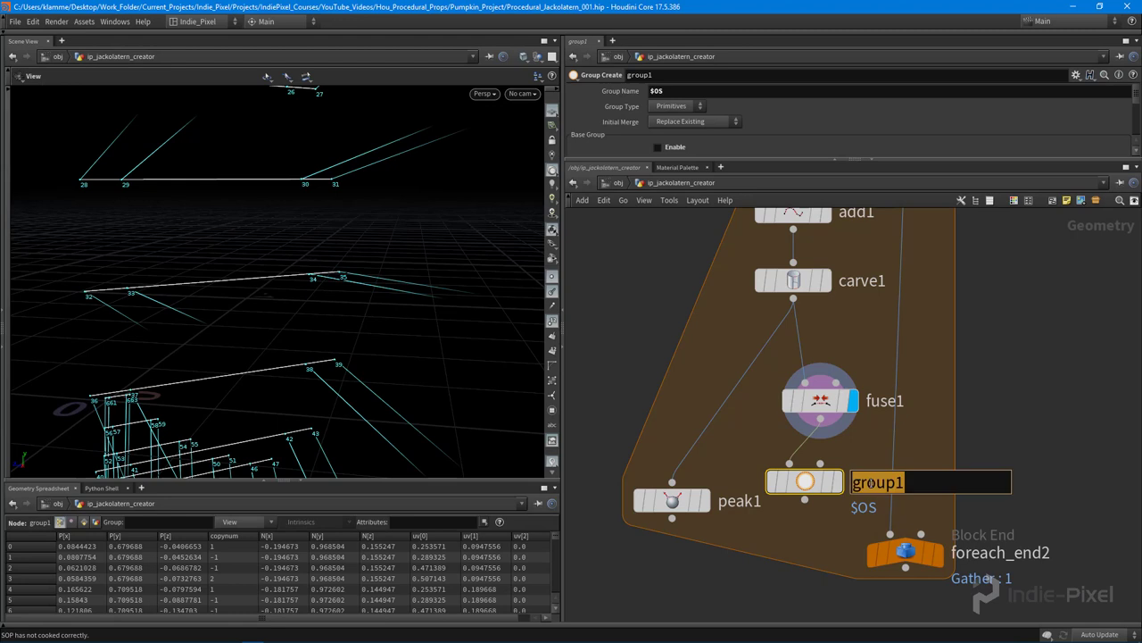
- Rename the group node under fuse1 to innerpnts and display it
{"action": "type", "text": "nnerpnts"}
{"action": "key", "text": "Return"}
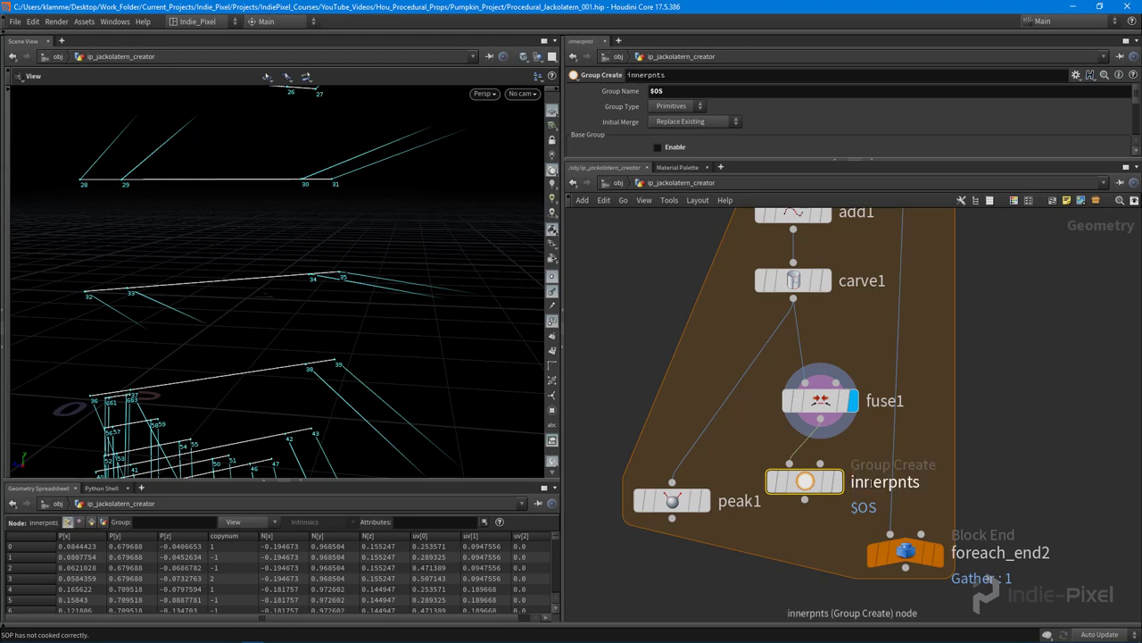
{"action": "left_click", "coordinate": [836, 482]}
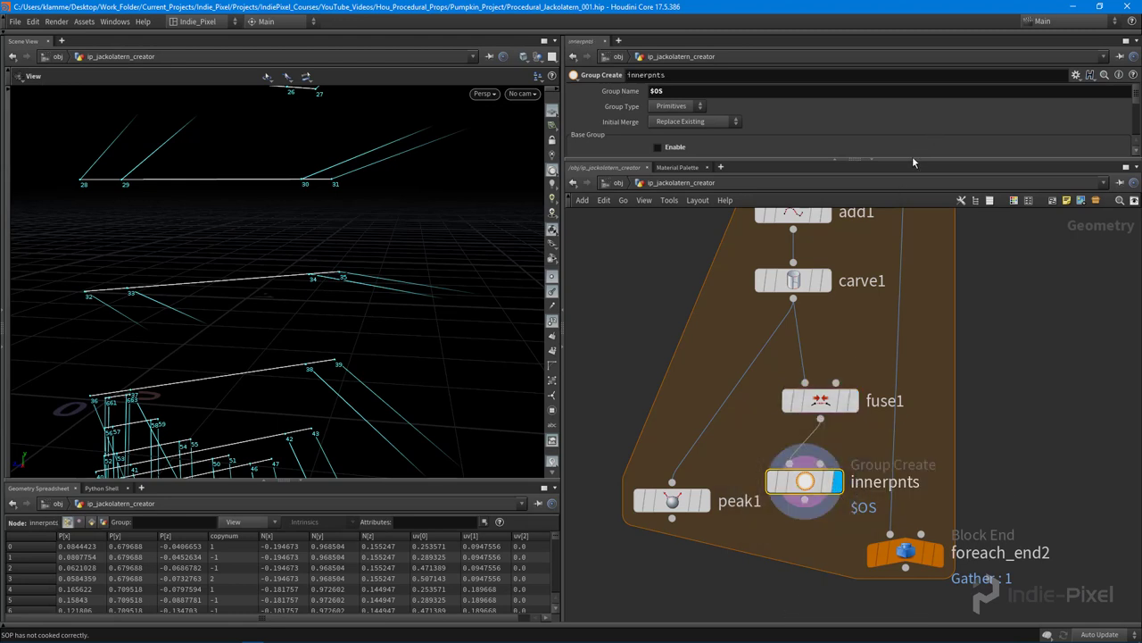
- Set innerpnts' Group Type to Points and enable Include by Edges with Unshared Edges
{"action": "left_click_drag", "start_coordinate": [904, 161], "coordinate": [903, 323]}
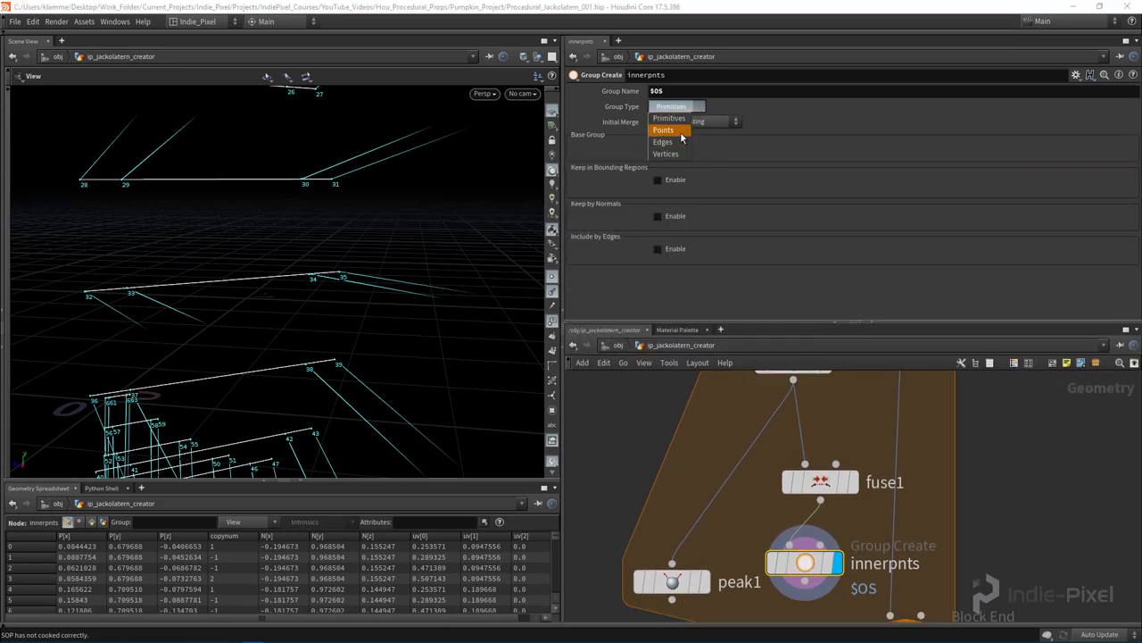
{"action": "left_click", "coordinate": [670, 136]}
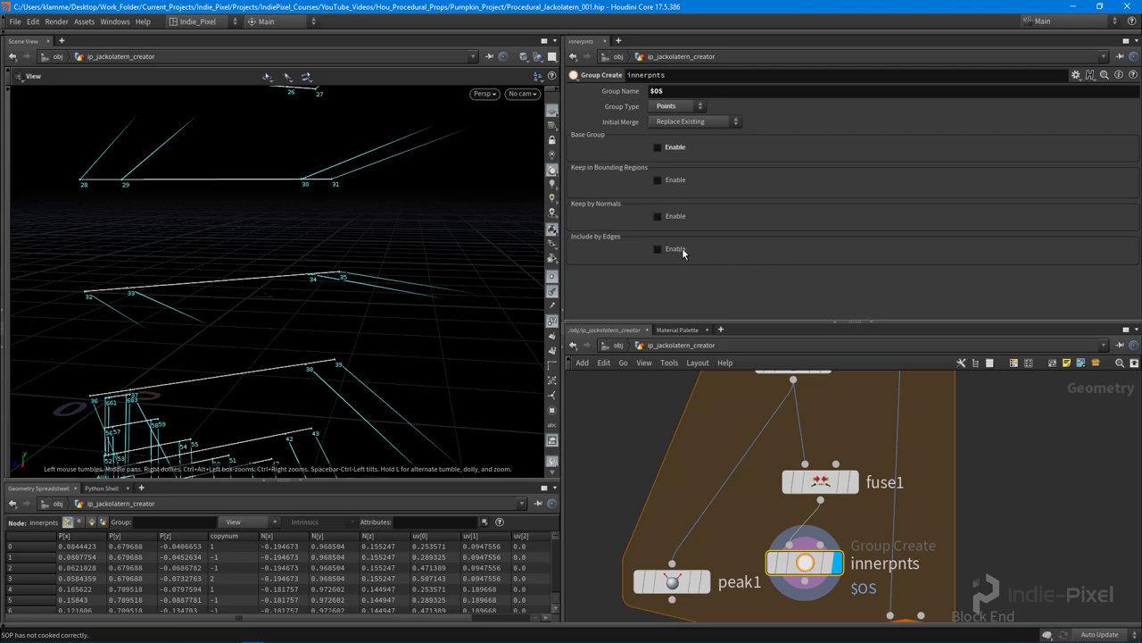
{"action": "left_click", "coordinate": [659, 248]}
{"action": "scroll", "coordinate": [833, 218], "scroll_direction": "down", "scroll_amount": 2}
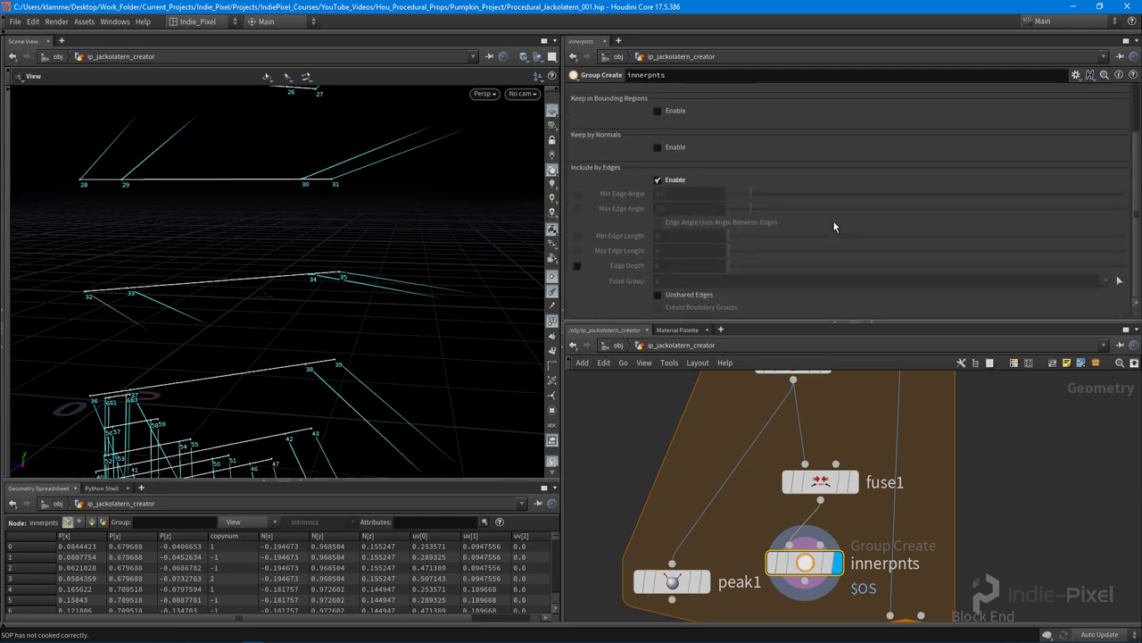
{"action": "left_click", "coordinate": [690, 298]}
{"action": "left_click_drag", "start_coordinate": [331, 288], "coordinate": [277, 248]}
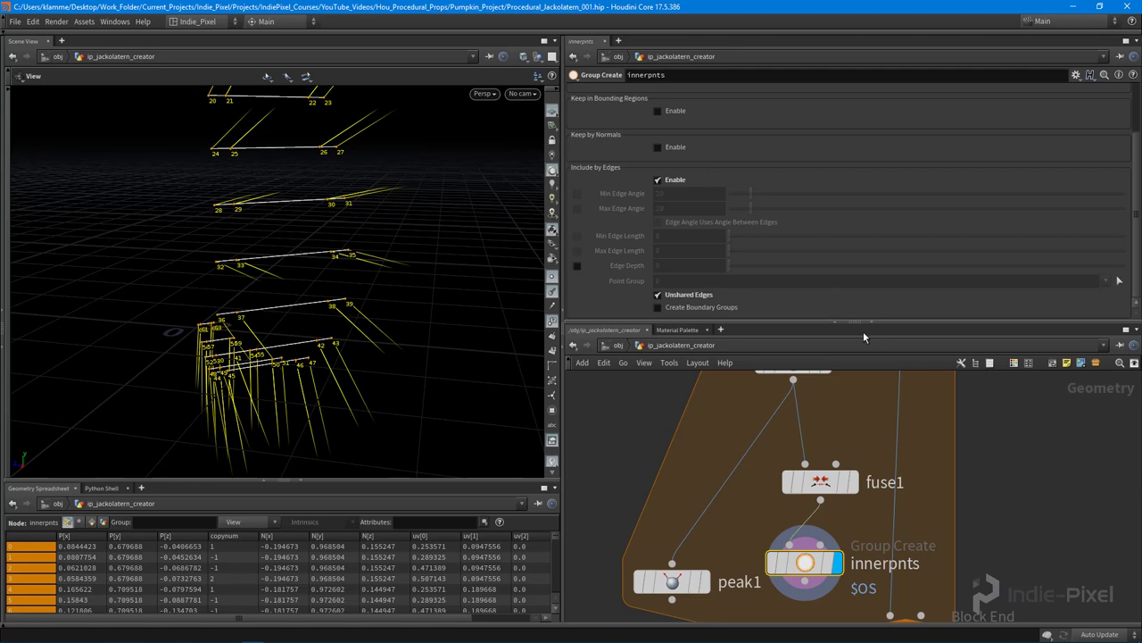
- Move peak1 aside, add a Group by Range node fed by fuse1, and display it
{"action": "left_click_drag", "start_coordinate": [863, 322], "coordinate": [866, 187]}
{"action": "left_click_drag", "start_coordinate": [727, 473], "coordinate": [628, 453]}
{"action": "middle_click_drag", "start_coordinate": [728, 425], "coordinate": [761, 425]}
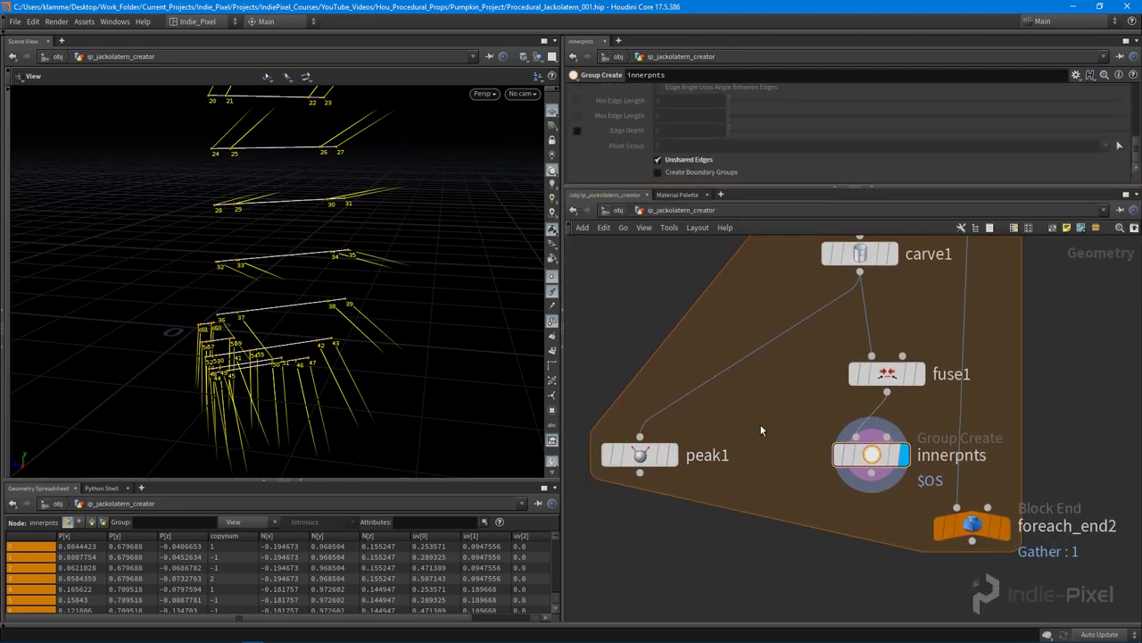
{"action": "left_click", "coordinate": [760, 425]}
{"action": "key", "text": "Tab"}
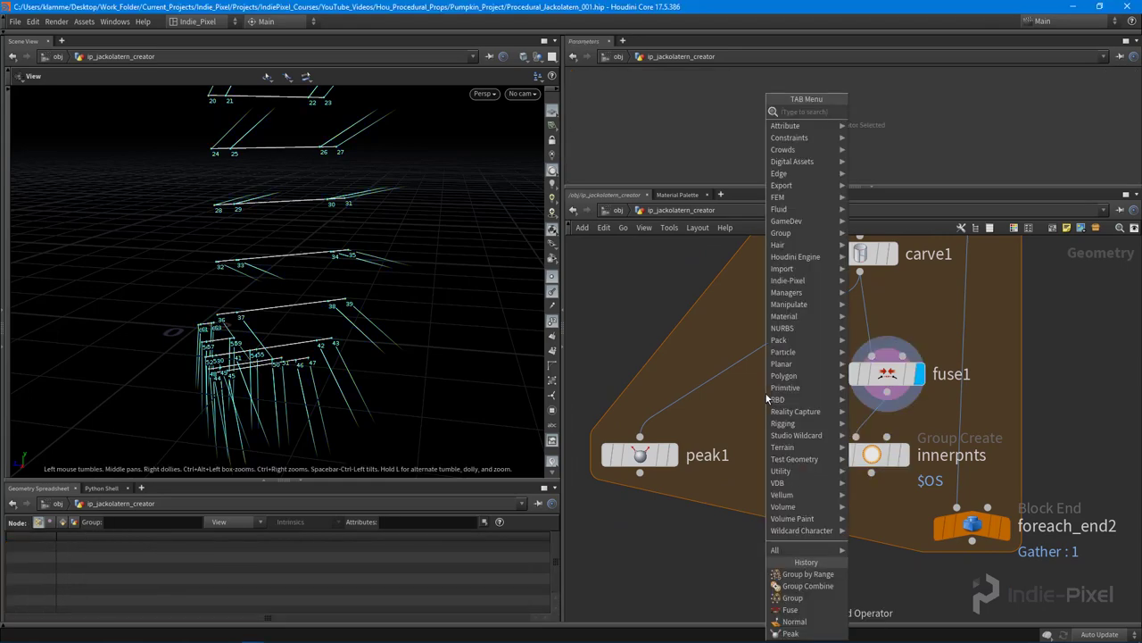
{"action": "type", "text": "gro"}
{"action": "left_click", "coordinate": [900, 183]}
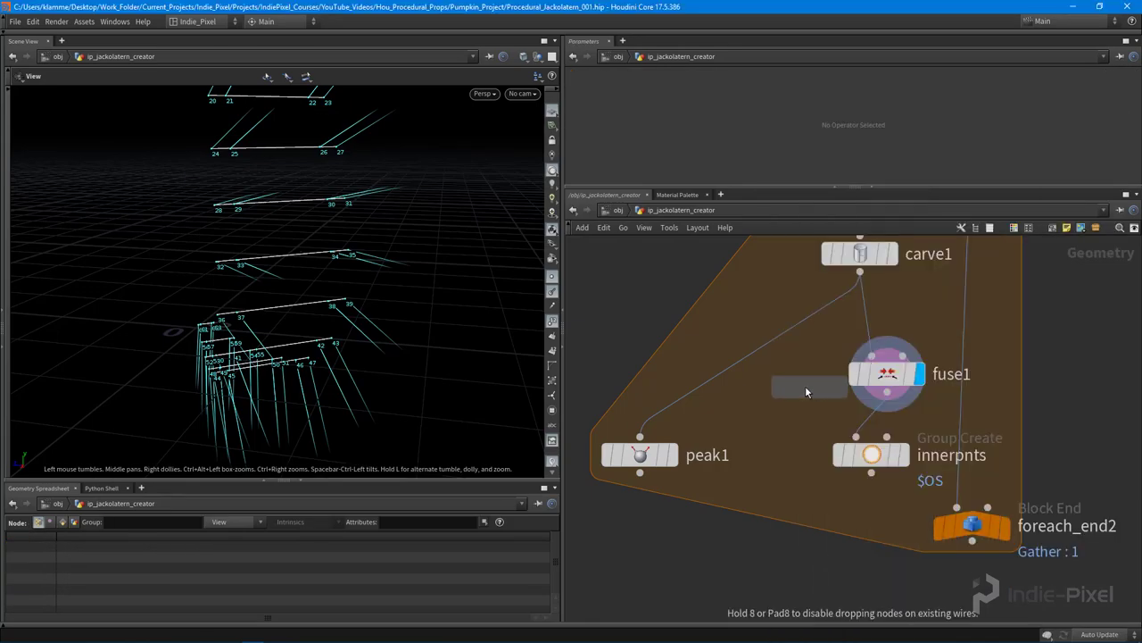
{"action": "left_click", "coordinate": [776, 420]}
{"action": "left_click_drag", "start_coordinate": [887, 392], "coordinate": [777, 400]}
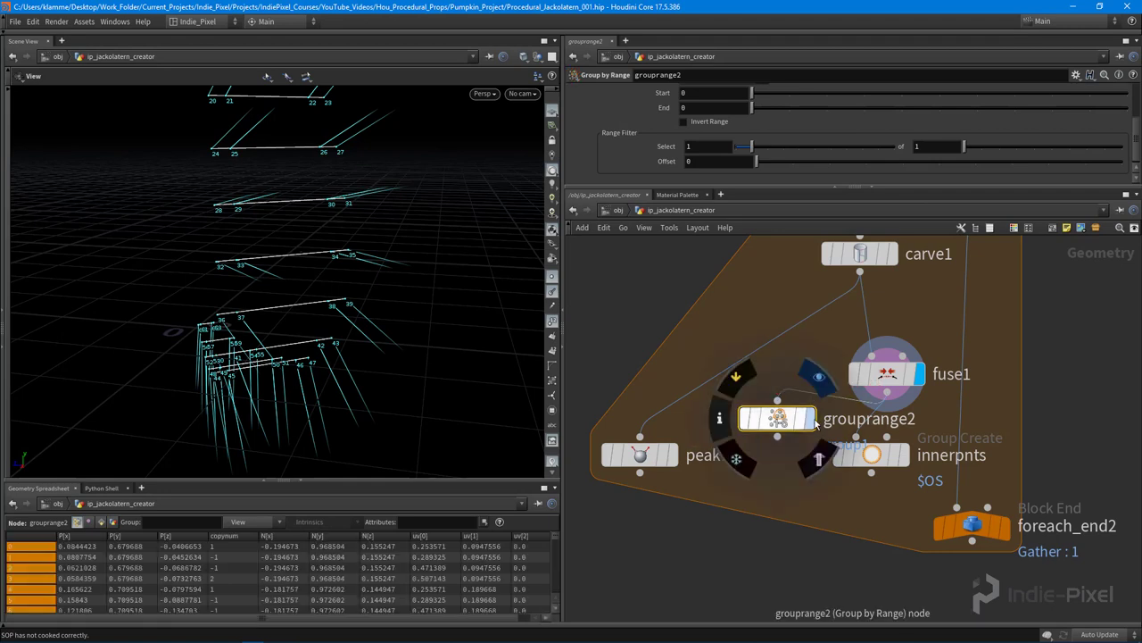
{"action": "left_click", "coordinate": [818, 376]}
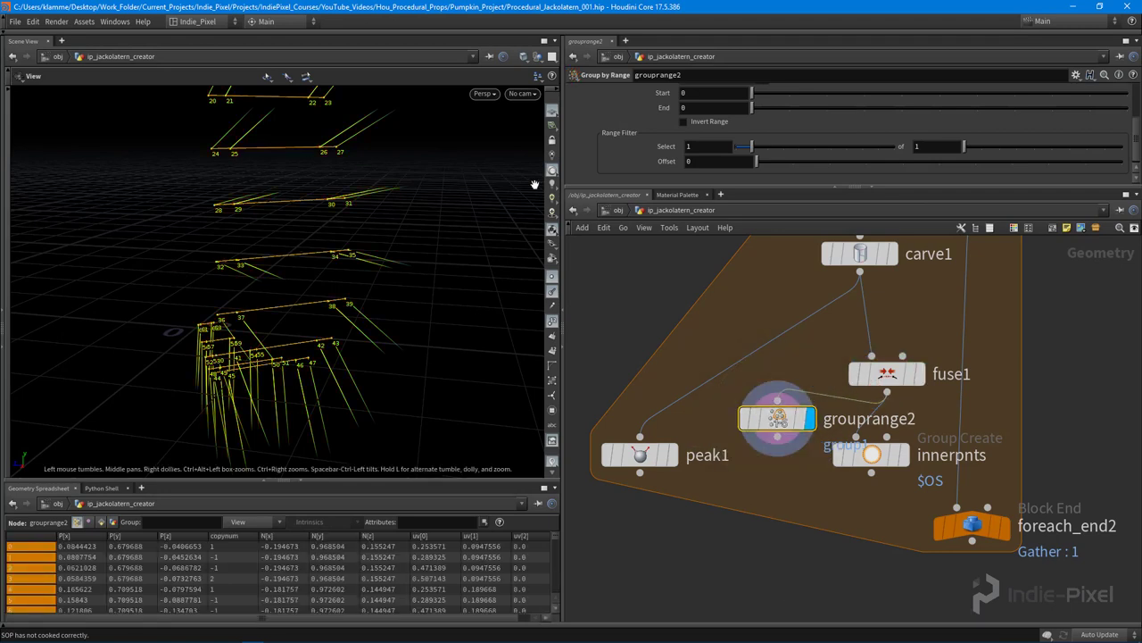
- Set grouprange2's Group Type to Points and name its group innerpnts
{"action": "left_click_drag", "start_coordinate": [906, 187], "coordinate": [903, 332]}
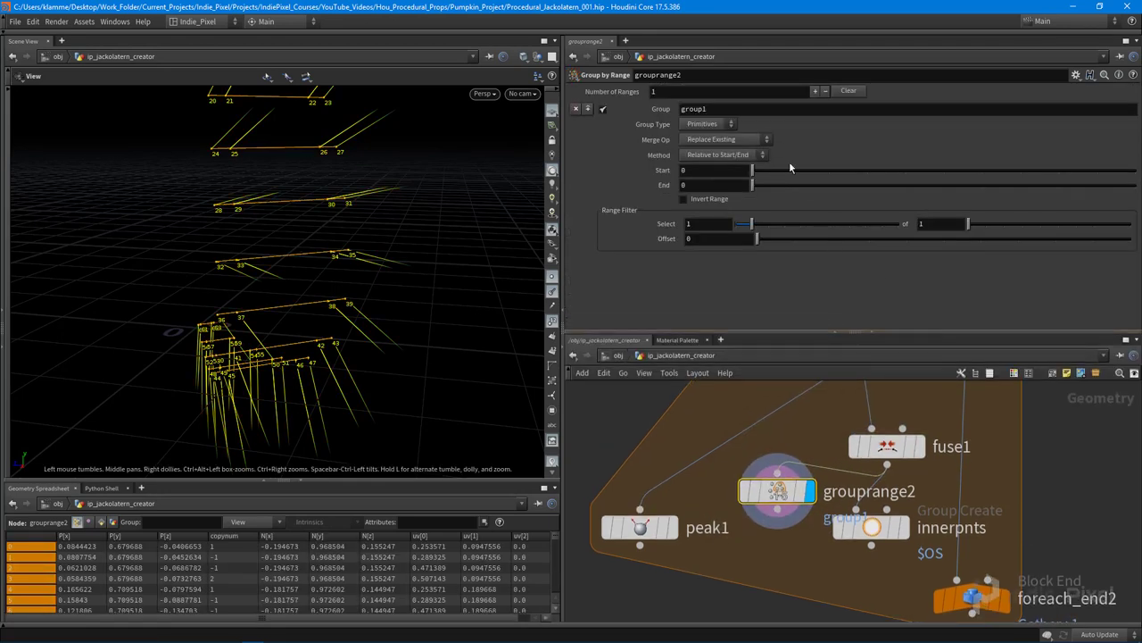
{"action": "left_click", "coordinate": [701, 124]}
{"action": "left_click", "coordinate": [705, 146]}
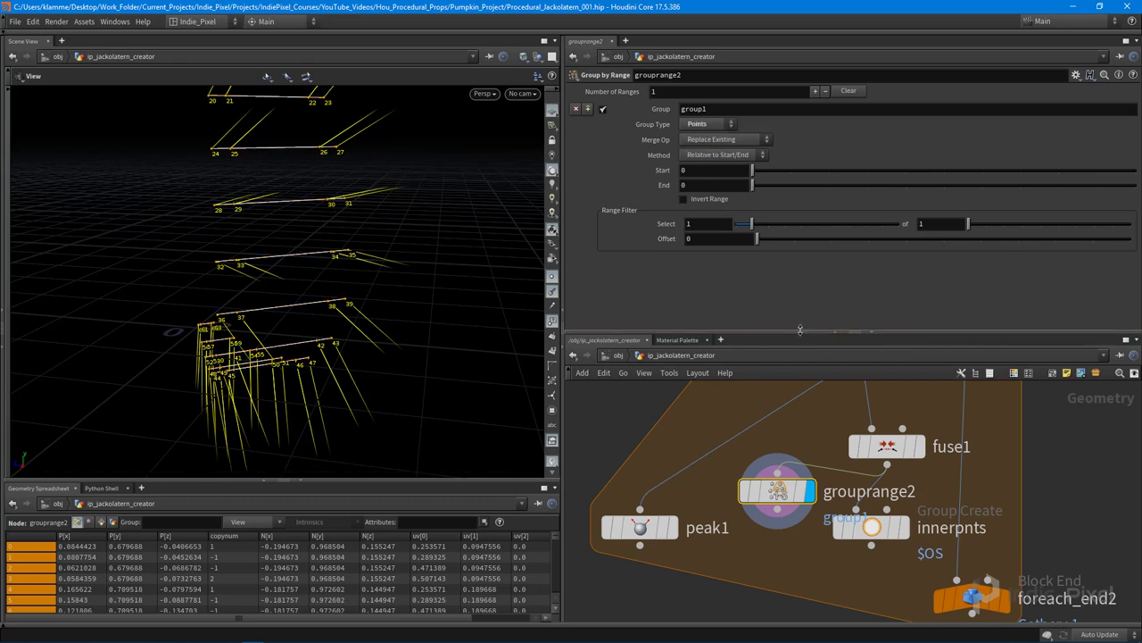
{"action": "left_click_drag", "start_coordinate": [800, 329], "coordinate": [800, 290]}
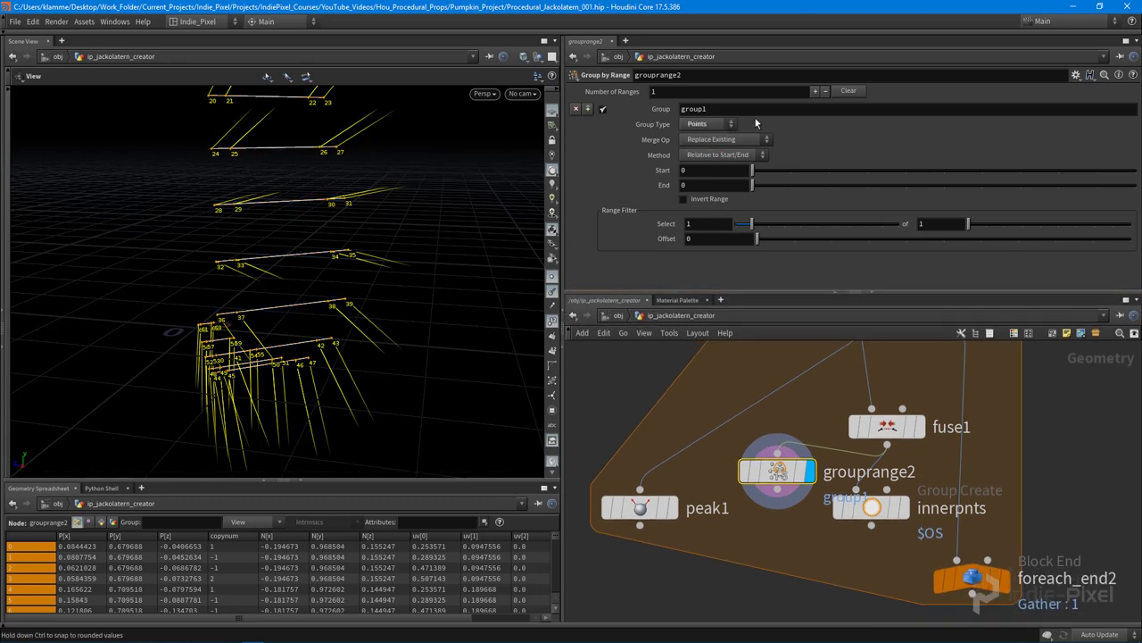
{"action": "left_click", "coordinate": [739, 108]}
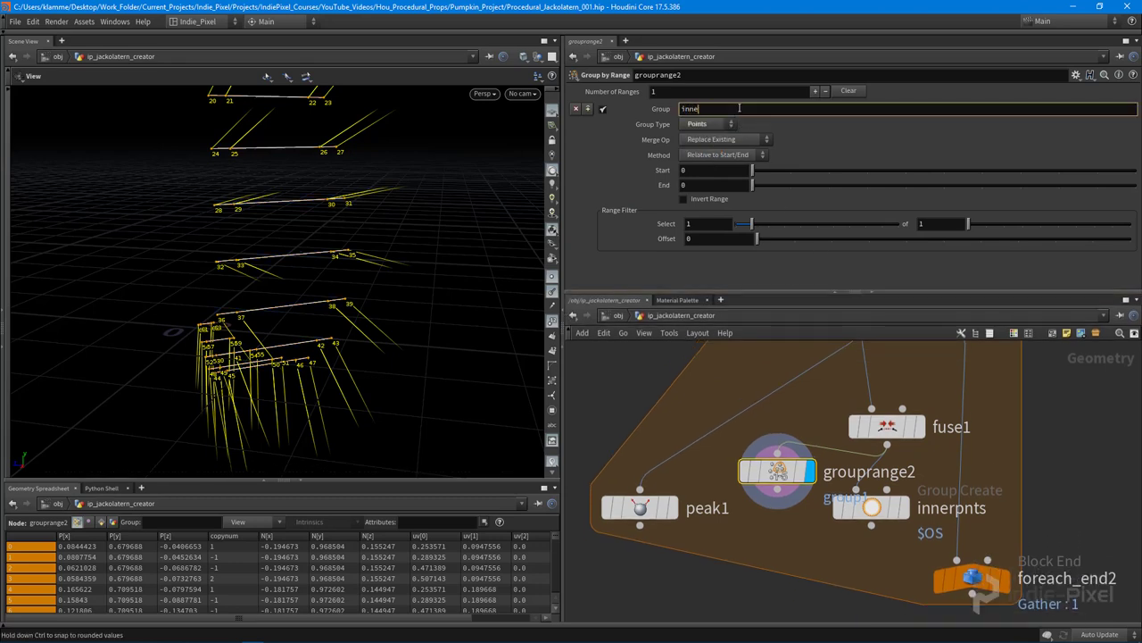
{"action": "type", "text": "innerpnts"}
{"action": "key", "text": "Return"}
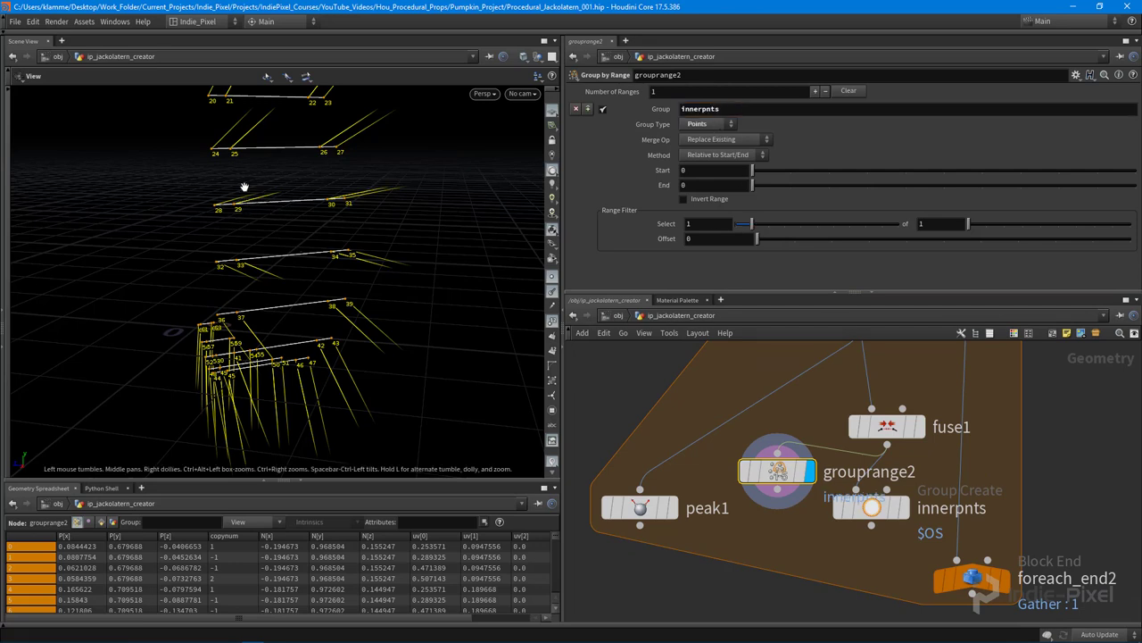
- Temporarily show primitive numbers to examine how each cross line is divided into separate primitives
{"action": "left_click_drag", "start_coordinate": [495, 173], "coordinate": [265, 204]}
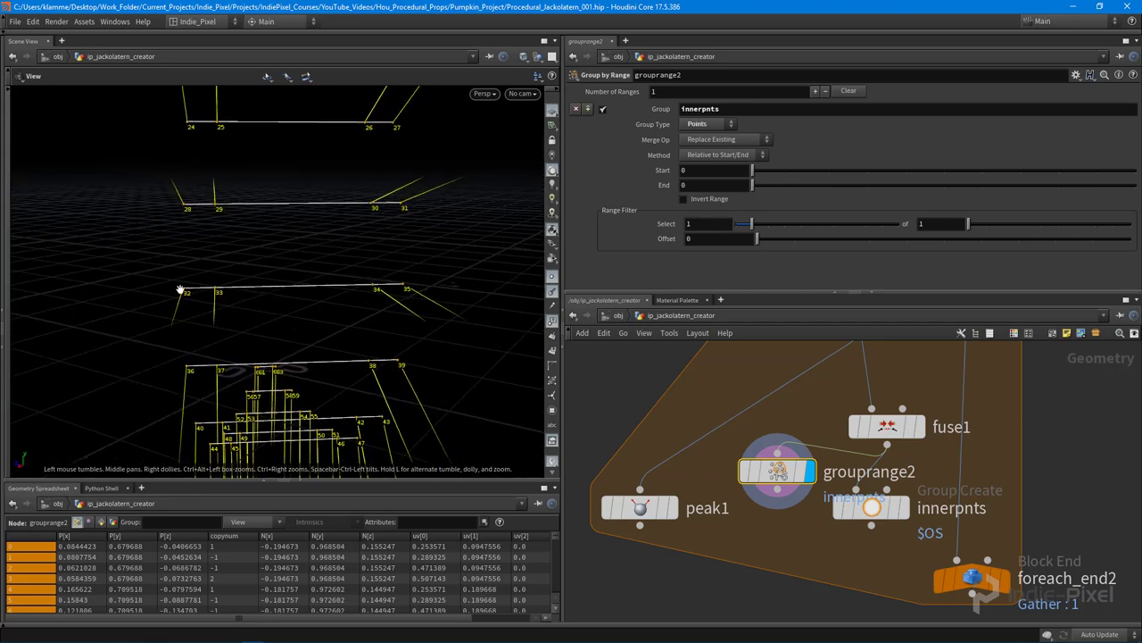
{"action": "left_click", "coordinate": [553, 350]}
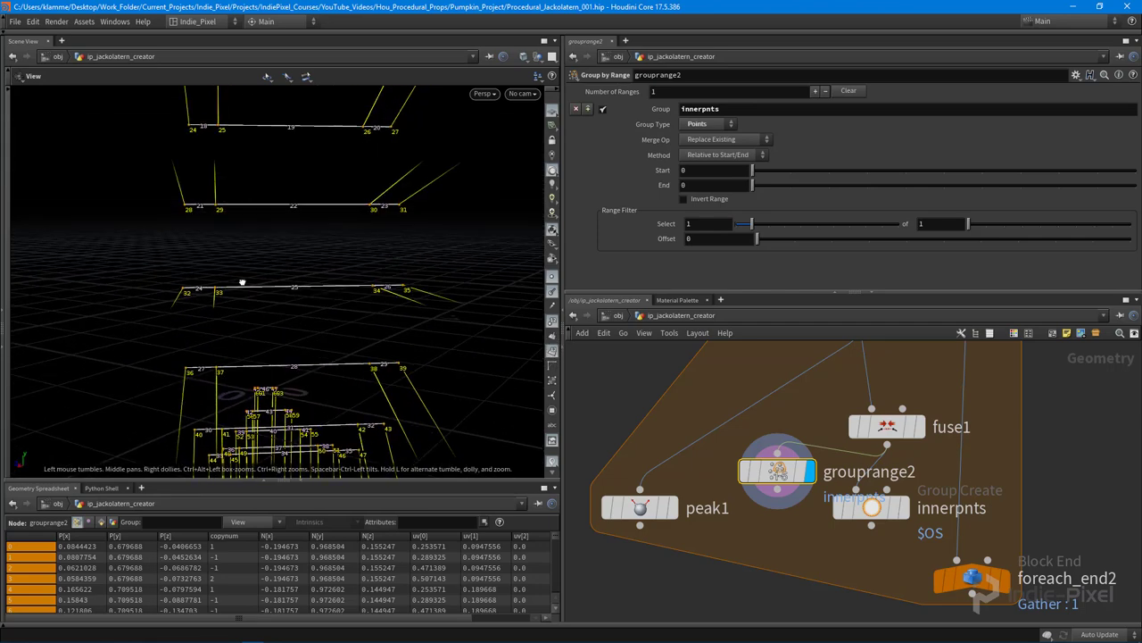
{"action": "left_click", "coordinate": [553, 353]}
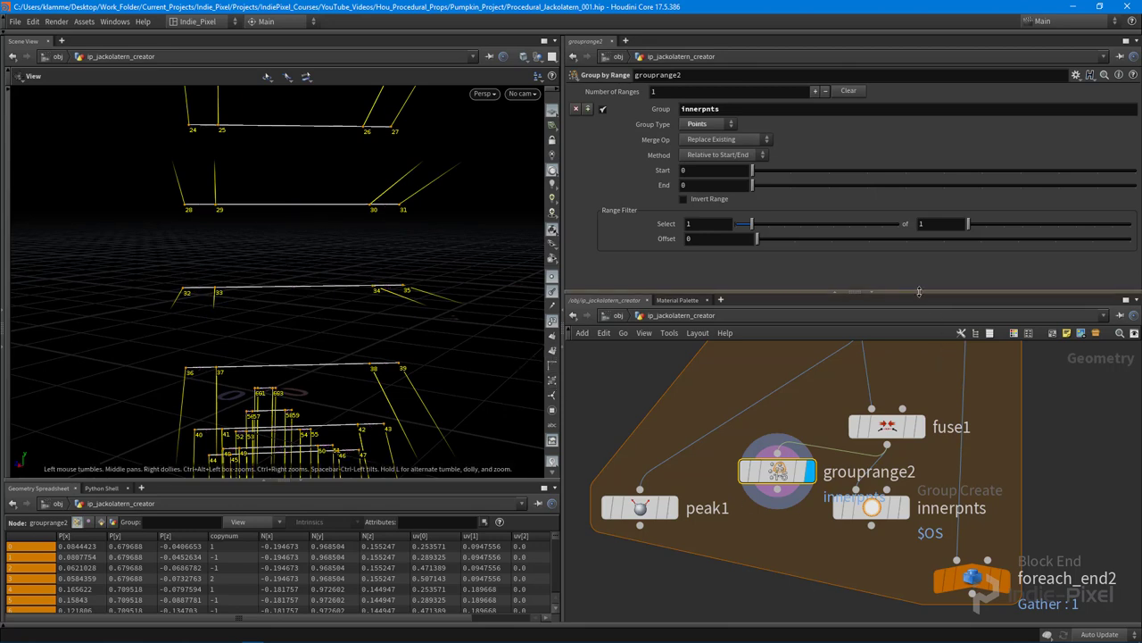
- Add a Join node fed by fuse1's output and display its result
{"action": "left_click_drag", "start_coordinate": [925, 301], "coordinate": [925, 147]}
{"action": "left_click_drag", "start_coordinate": [686, 455], "coordinate": [822, 515]}
{"action": "left_click", "coordinate": [778, 388]}
{"action": "key", "text": "Tab"}
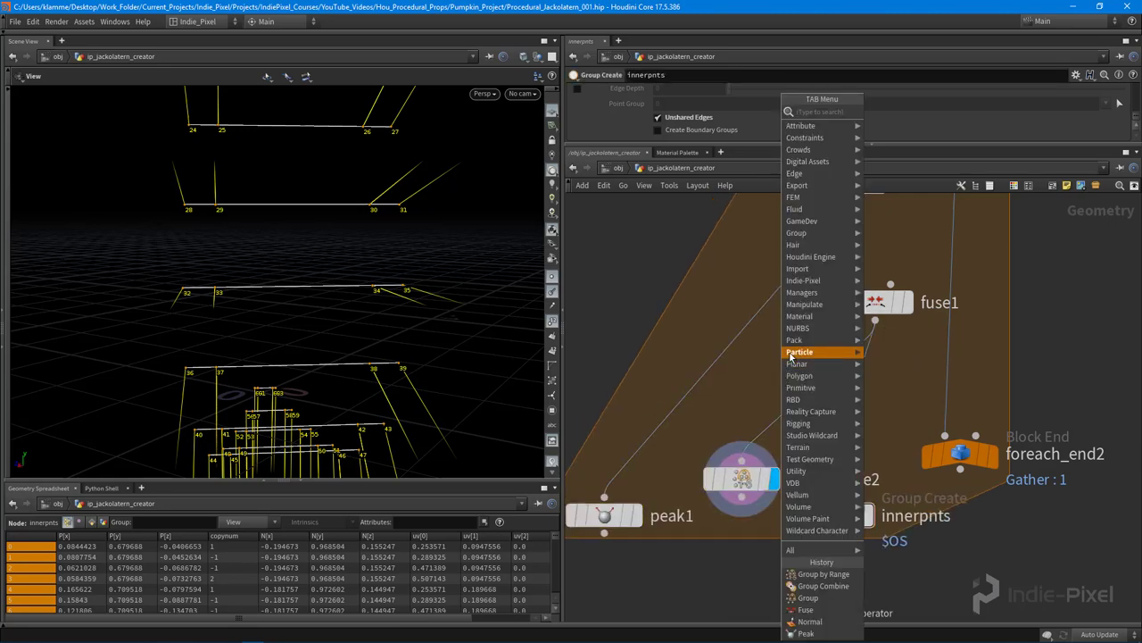
{"action": "left_click", "coordinate": [733, 388]}
{"action": "key", "text": "Tab"}
{"action": "type", "text": "join"}
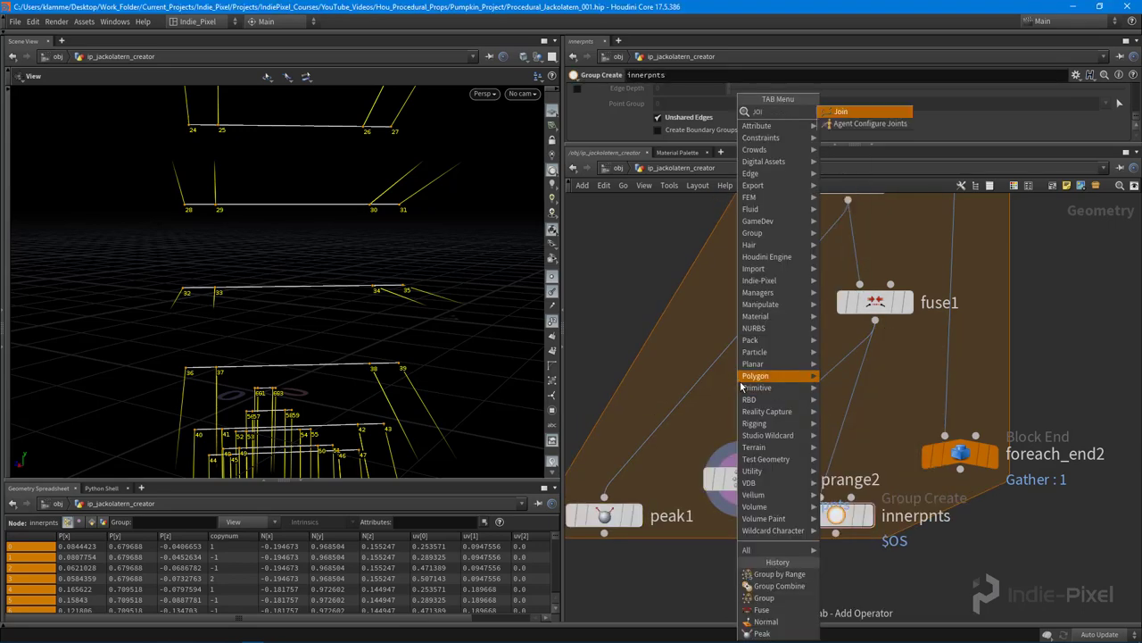
{"action": "key", "text": "Return"}
{"action": "left_click", "coordinate": [742, 384]}
{"action": "left_click", "coordinate": [875, 321]}
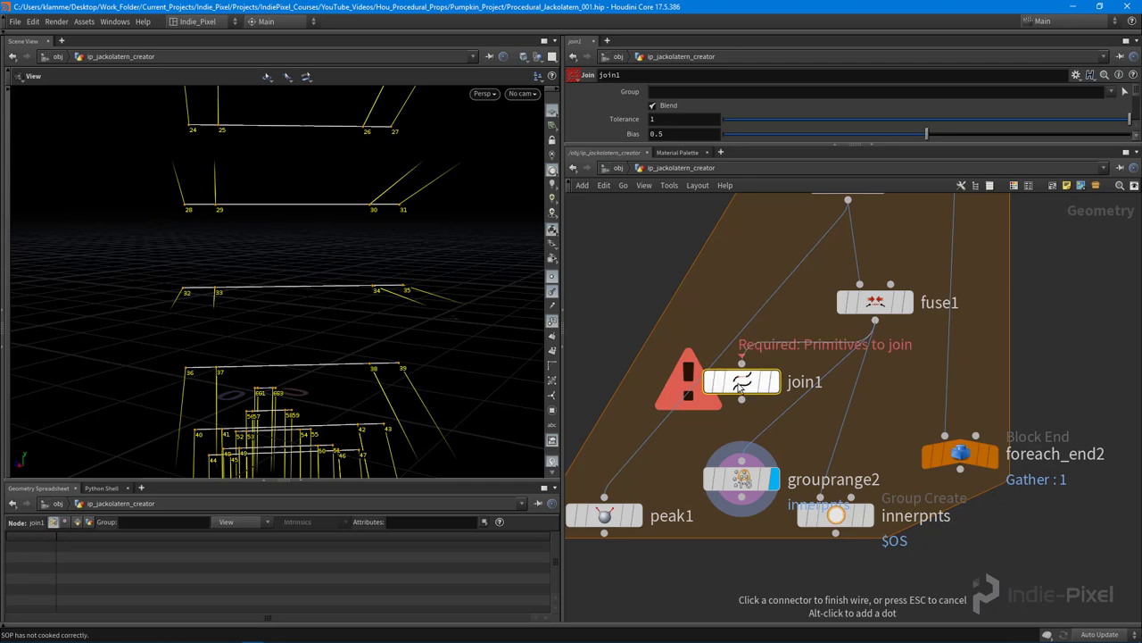
{"action": "left_click", "coordinate": [741, 363]}
{"action": "left_click", "coordinate": [780, 343]}
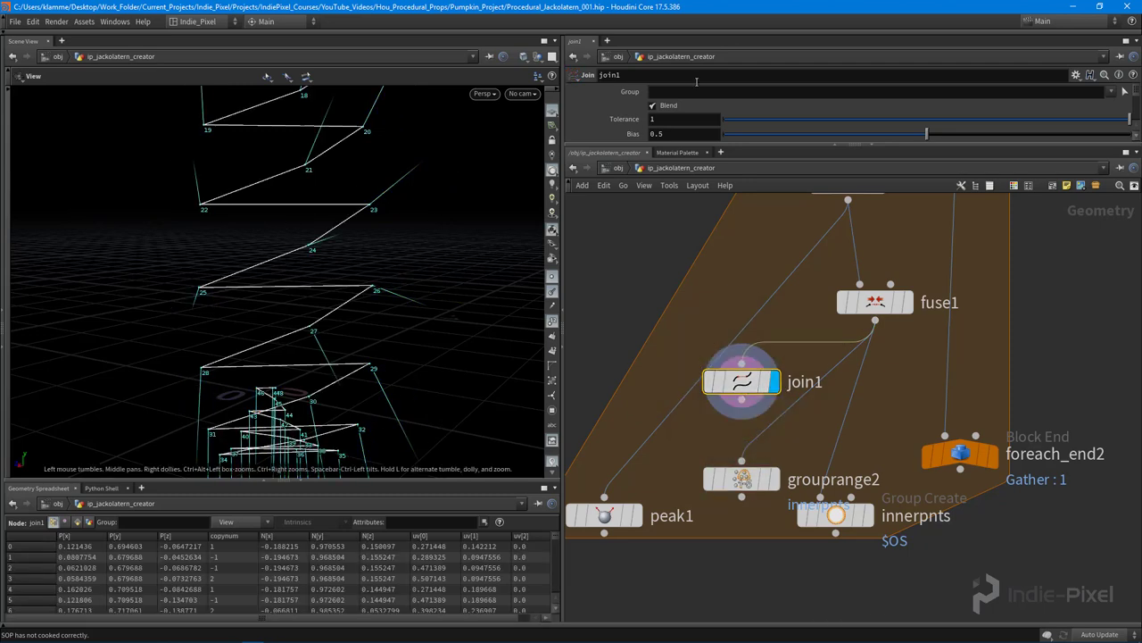
- Enable Only Connected on join1 and show primitive numbers on the cross lines
{"action": "left_click_drag", "start_coordinate": [789, 147], "coordinate": [773, 265]}
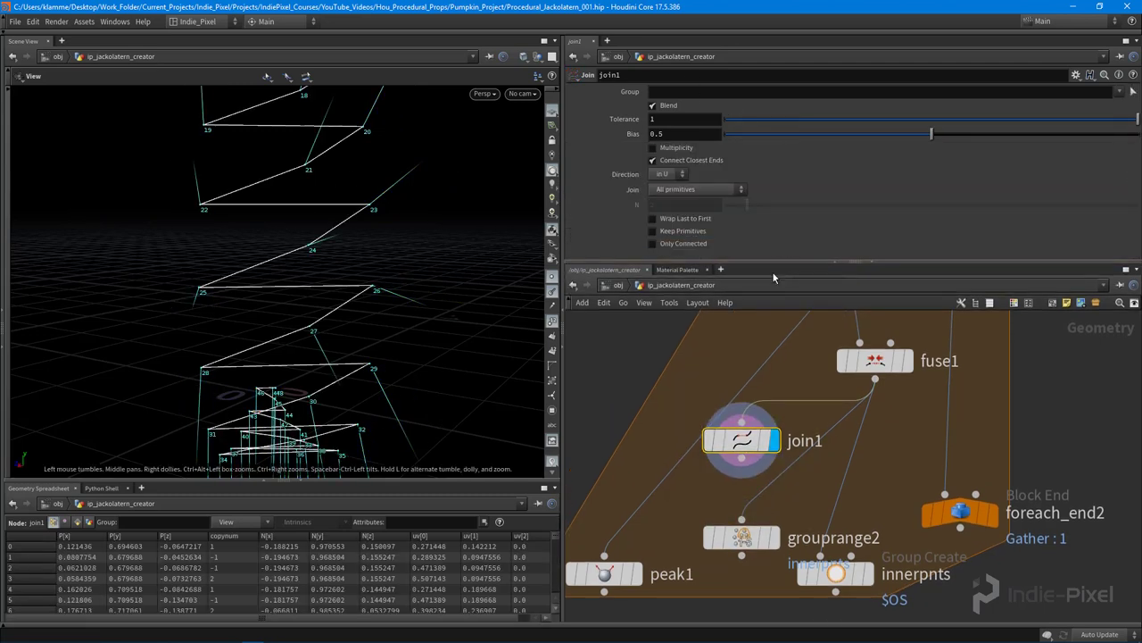
{"action": "left_click", "coordinate": [693, 245]}
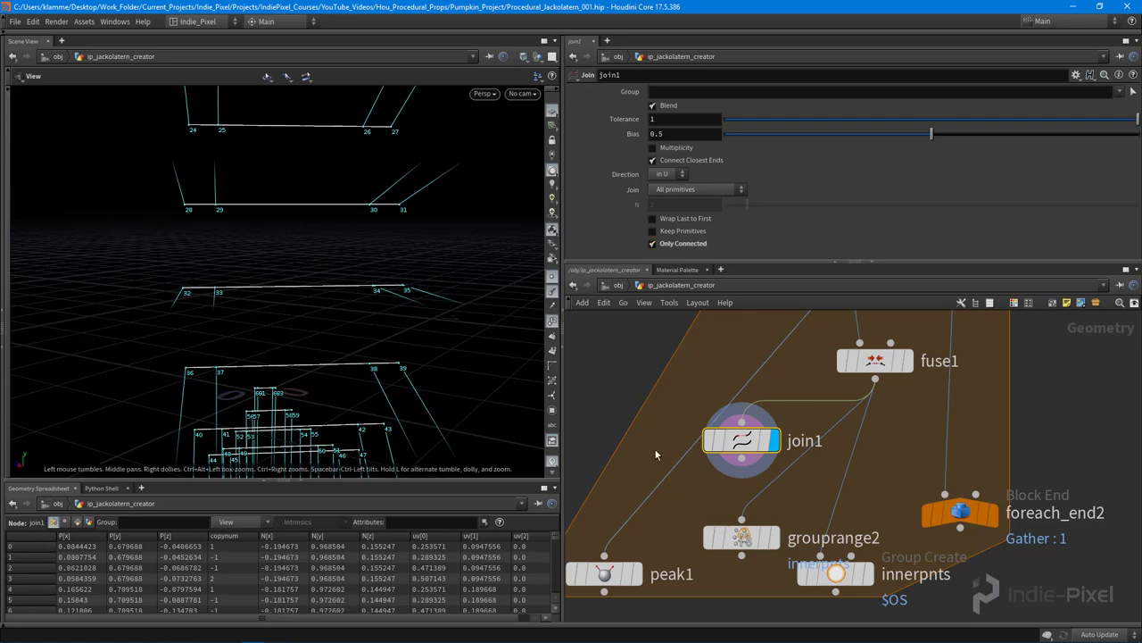
{"action": "left_click", "coordinate": [555, 353]}
{"action": "left_click_drag", "start_coordinate": [202, 245], "coordinate": [256, 327]}
- Examine the joined cross lines in the UV viewport, then return to the perspective view
{"action": "key", "text": "space+5"}
{"action": "right_click_drag", "start_coordinate": [172, 323], "coordinate": [507, 286]}
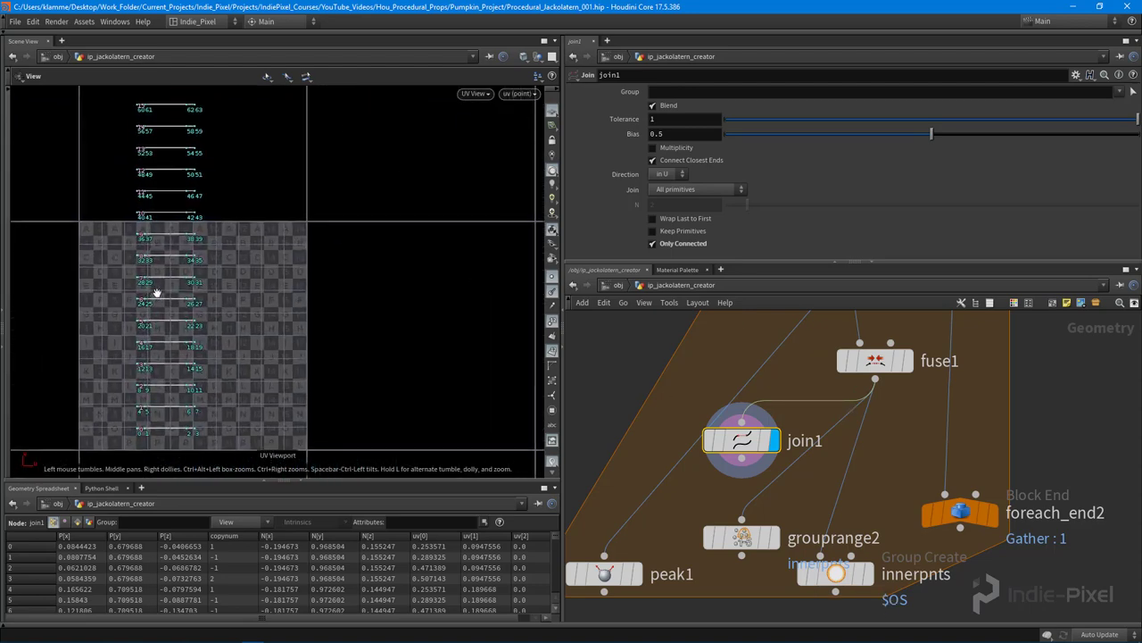
{"action": "key", "text": "space+1"}
{"action": "scroll", "coordinate": [187, 298], "scroll_direction": "down", "scroll_amount": 4}
{"action": "left_click_drag", "start_coordinate": [207, 313], "coordinate": [268, 303]}
- Feed grouprange2 from join1 instead of fuse1, display it, and place it directly below join1
{"action": "middle_click_drag", "start_coordinate": [796, 491], "coordinate": [778, 421]}
{"action": "left_click", "coordinate": [723, 387]}
{"action": "left_click", "coordinate": [724, 449]}
{"action": "left_click", "coordinate": [756, 467]}
{"action": "left_click_drag", "start_coordinate": [719, 459], "coordinate": [718, 420]}
{"action": "right_click_drag", "start_coordinate": [232, 283], "coordinate": [408, 270]}
{"action": "left_click_drag", "start_coordinate": [321, 314], "coordinate": [359, 256]}
{"action": "left_click_drag", "start_coordinate": [908, 261], "coordinate": [909, 272]}
{"action": "left_click", "coordinate": [724, 429]}
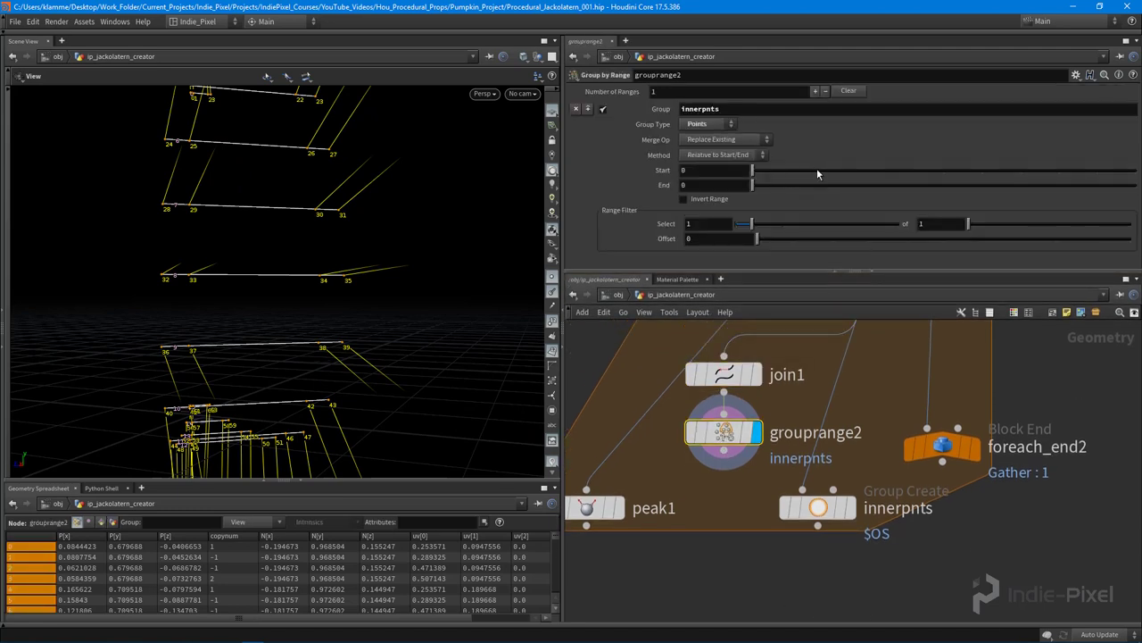
- Set grouprange2's Range Filter to select 2 of 4 with an Offset of 1
{"action": "left_click_drag", "start_coordinate": [294, 262], "coordinate": [176, 282]}
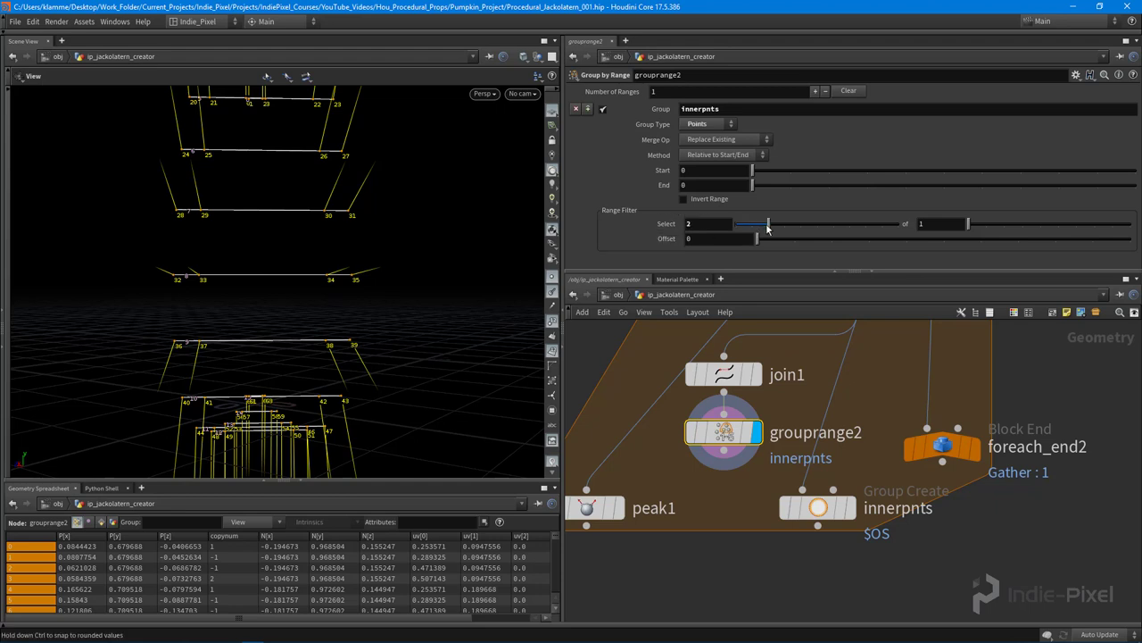
{"action": "key", "text": "Return"}
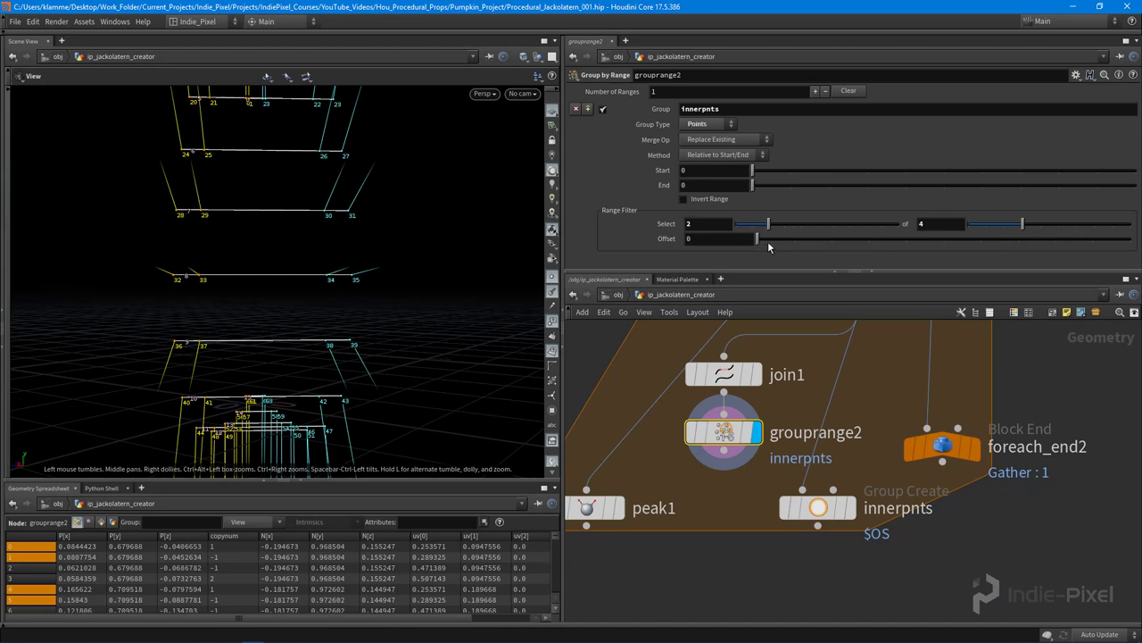
{"action": "left_click_drag", "start_coordinate": [767, 248], "coordinate": [792, 247]}
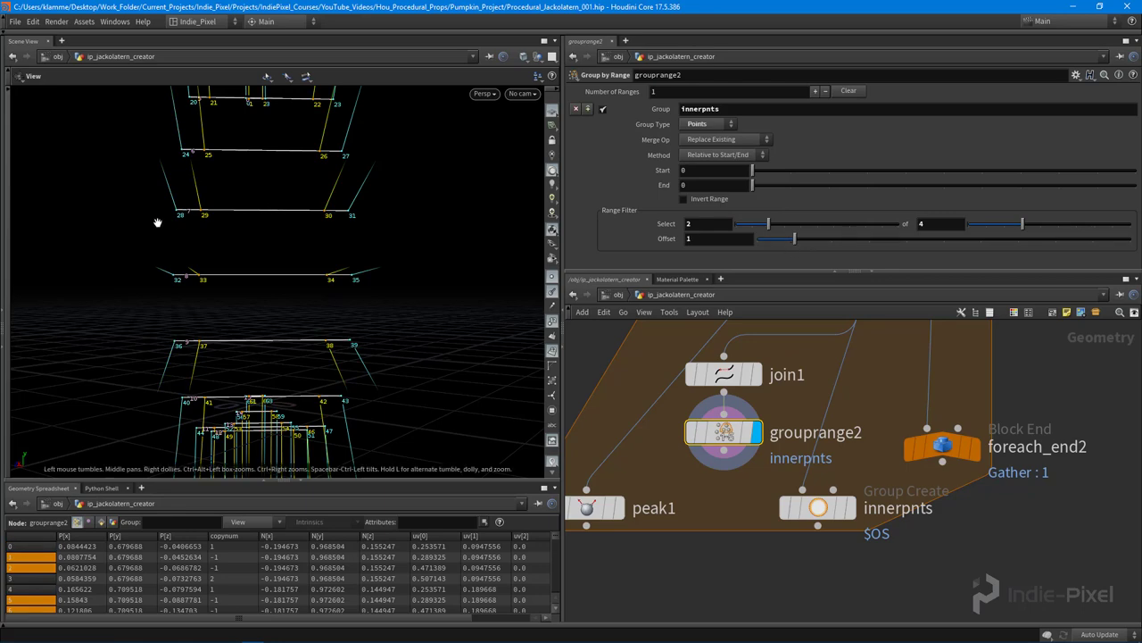
{"action": "left_click_drag", "start_coordinate": [157, 222], "coordinate": [174, 210]}
{"action": "right_click_drag", "start_coordinate": [408, 209], "coordinate": [285, 217]}
{"action": "left_click_drag", "start_coordinate": [286, 217], "coordinate": [294, 237]}
- Delete the innerpnts Group Create node and move join1 and grouprange2 into line below fuse1
{"action": "left_click", "coordinate": [811, 515]}
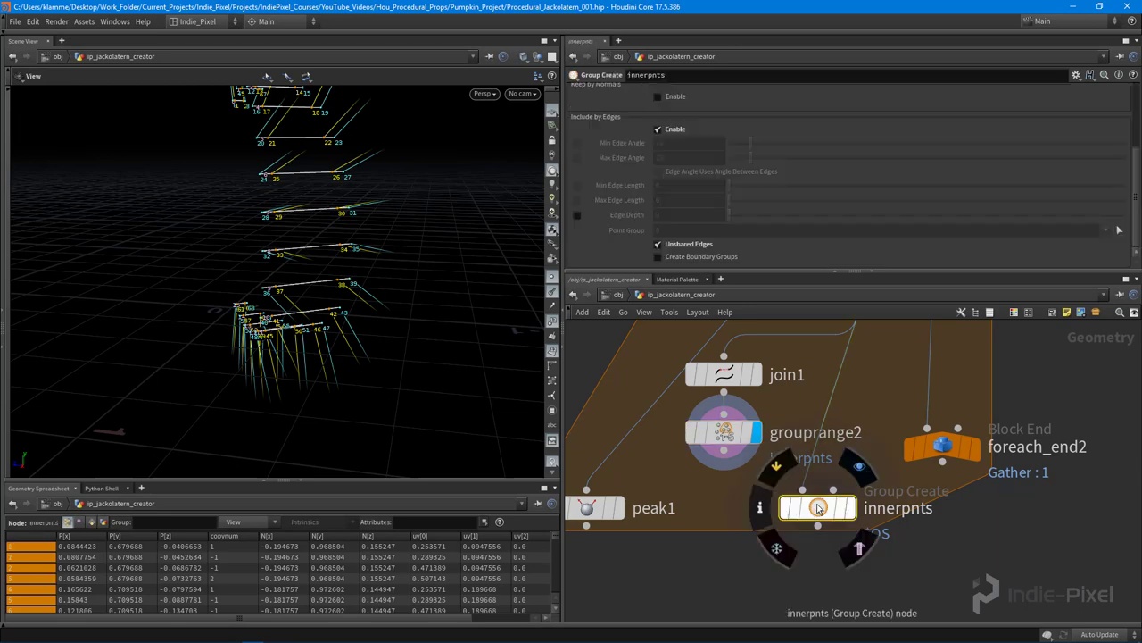
{"action": "key", "text": "Delete"}
{"action": "scroll", "coordinate": [831, 464], "scroll_direction": "down", "scroll_amount": 1}
{"action": "left_click_drag", "start_coordinate": [773, 489], "coordinate": [705, 395]}
{"action": "left_click_drag", "start_coordinate": [754, 468], "coordinate": [793, 456]}
{"action": "left_click", "coordinate": [740, 487]}
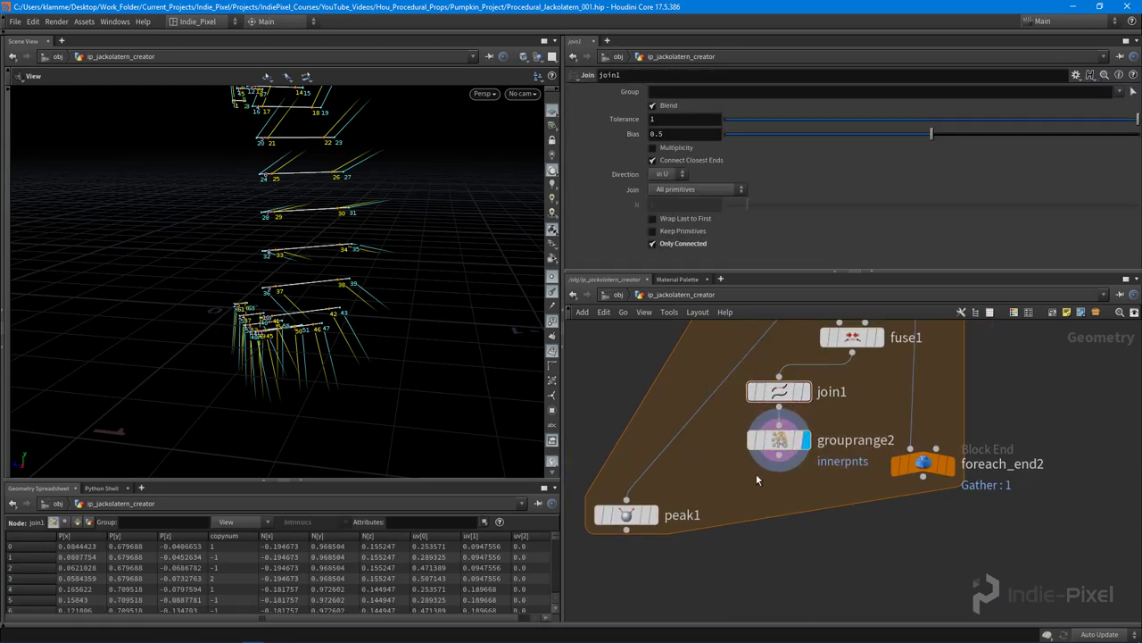
- Wire peak1 in after grouprange2, display it, and set its Group to innerpnts
{"action": "left_click", "coordinate": [653, 515]}
{"action": "left_click_drag", "start_coordinate": [632, 519], "coordinate": [784, 503]}
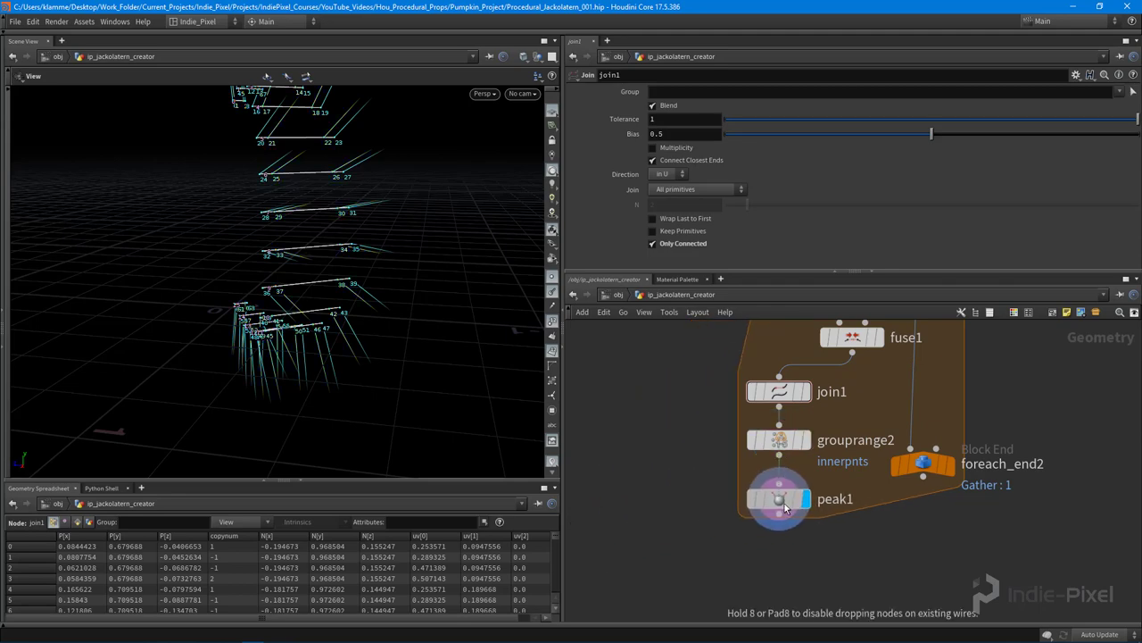
{"action": "left_click", "coordinate": [784, 504]}
{"action": "left_click", "coordinate": [1119, 92]}
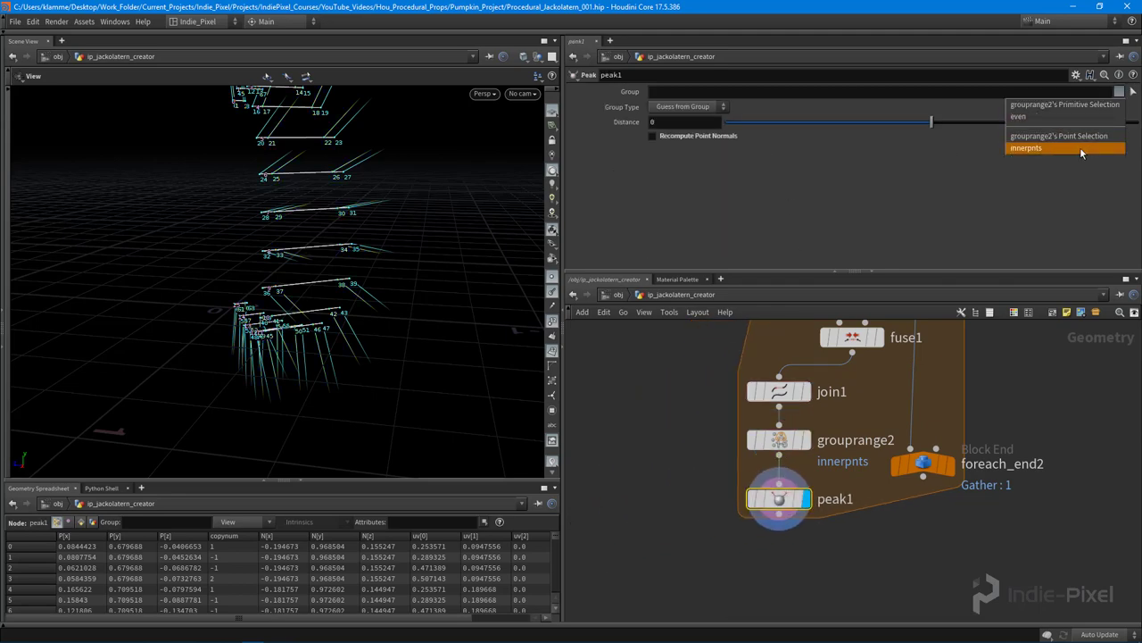
{"action": "left_click", "coordinate": [1034, 148]}
- Set peak1's Distance to 0.029 to push the inner points outward
{"action": "left_click_drag", "start_coordinate": [369, 216], "coordinate": [428, 223]}
{"action": "left_click_drag", "start_coordinate": [939, 121], "coordinate": [936, 120]}
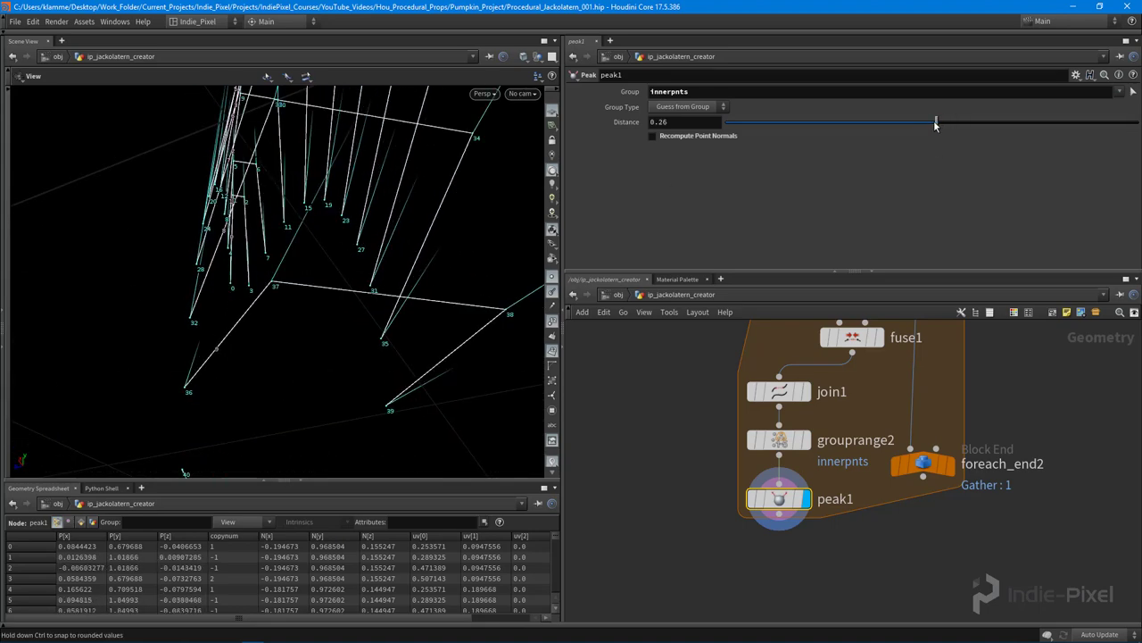
{"action": "middle_click_drag", "start_coordinate": [683, 122], "coordinate": [625, 167]}
{"action": "middle_click_drag", "start_coordinate": [330, 184], "coordinate": [396, 194]}
{"action": "left_click_drag", "start_coordinate": [395, 194], "coordinate": [398, 308]}
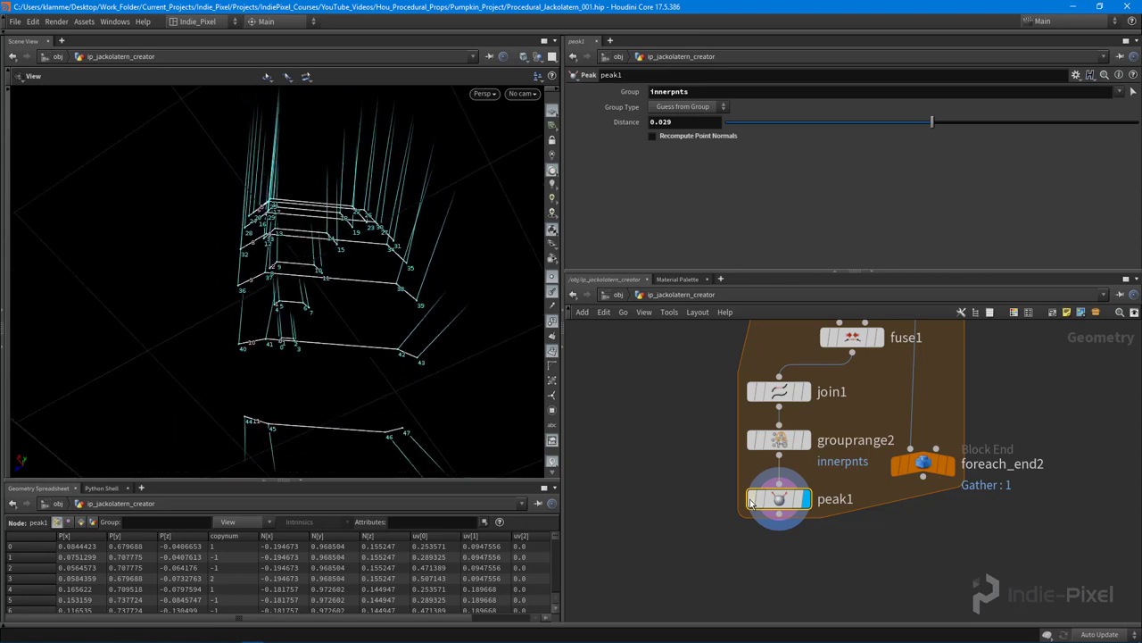
- Add a Resample node fed by peak1 and display it
{"action": "scroll", "coordinate": [747, 490], "scroll_direction": "down", "scroll_amount": 2}
{"action": "key", "text": "Tab"}
{"action": "type", "text": "resa"}
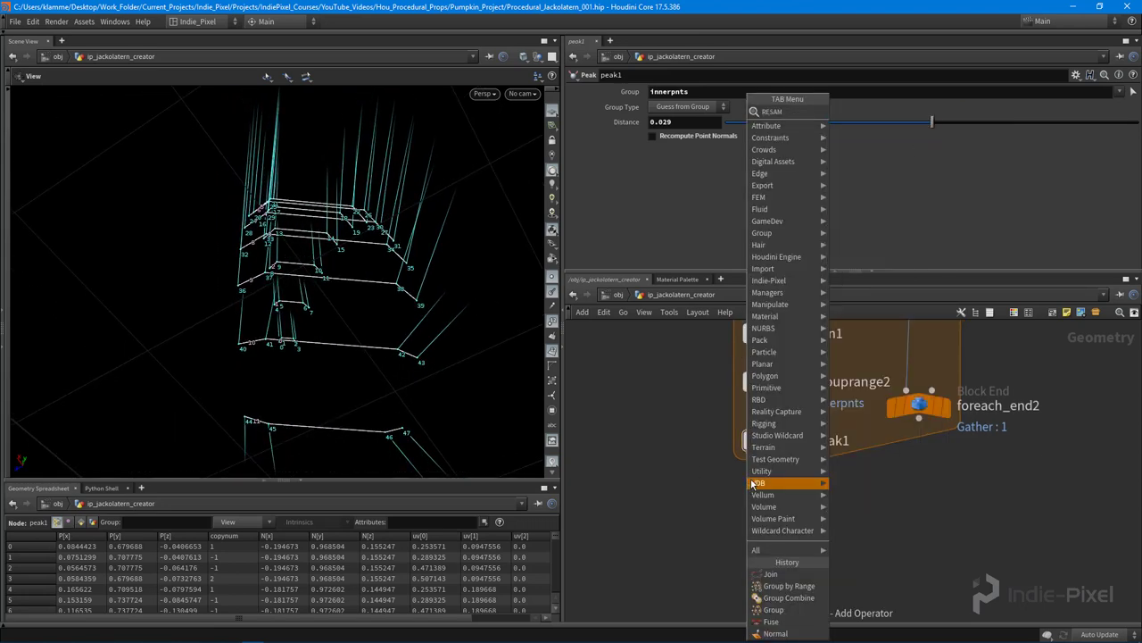
{"action": "type", "text": "m"}
{"action": "key", "text": "BackSpace"}
{"action": "key", "text": "BackSpace"}
{"action": "key", "text": "BackSpace"}
{"action": "key", "text": "BackSpace"}
{"action": "key", "text": "BackSpace"}
{"action": "type", "text": "sa"}
{"action": "key", "text": "Return"}
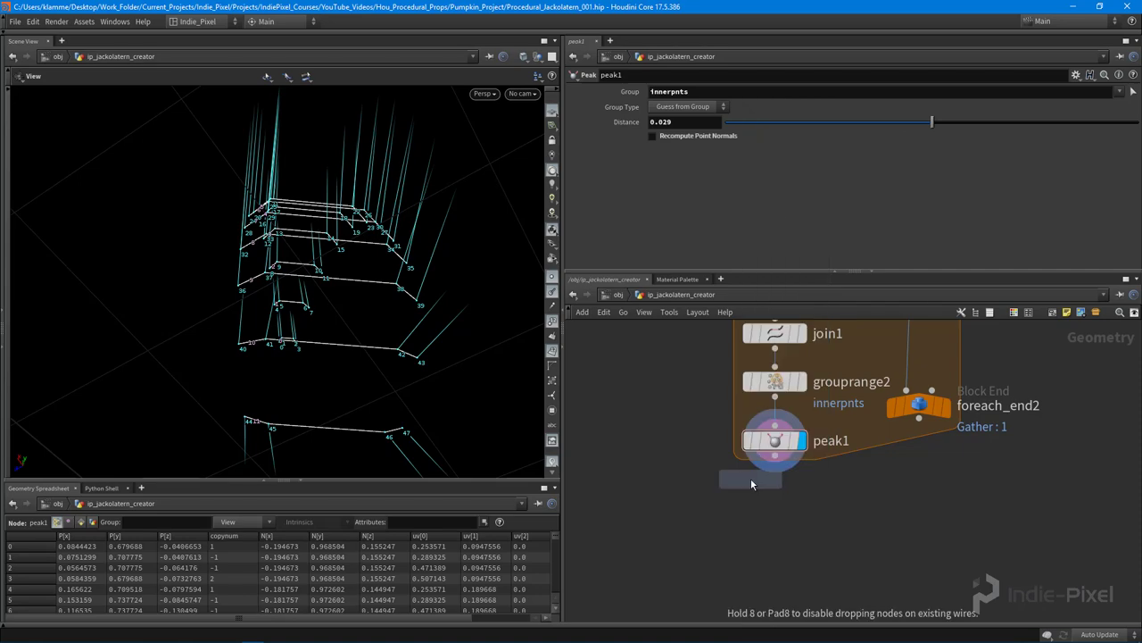
{"action": "left_click", "coordinate": [769, 514]}
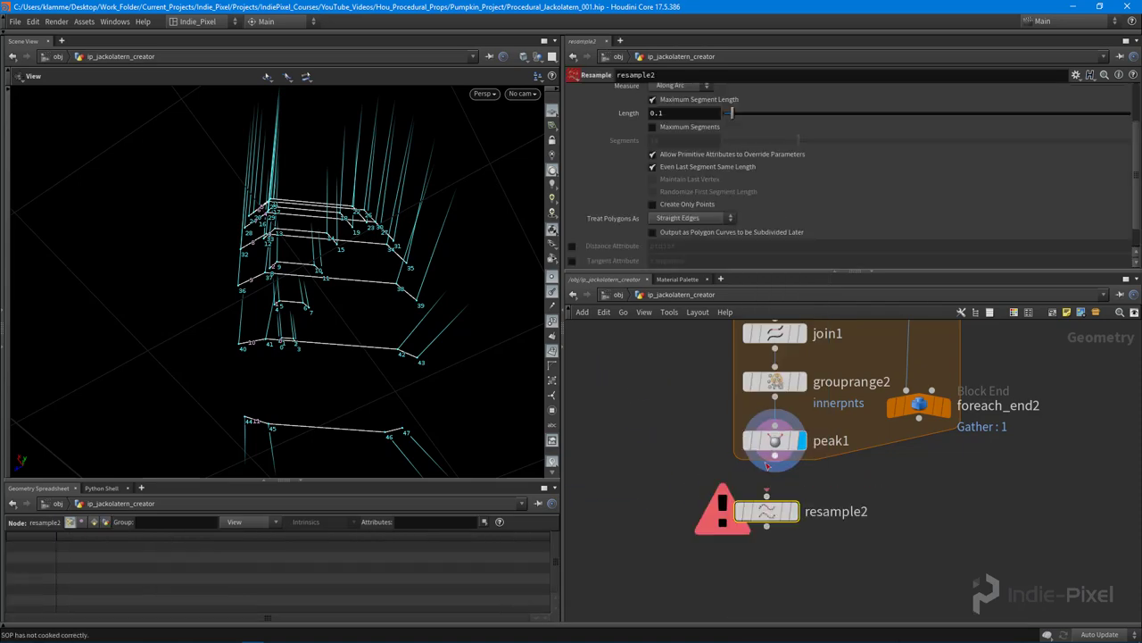
{"action": "left_click_drag", "start_coordinate": [774, 513], "coordinate": [782, 497]}
{"action": "left_click_drag", "start_coordinate": [332, 347], "coordinate": [392, 281]}
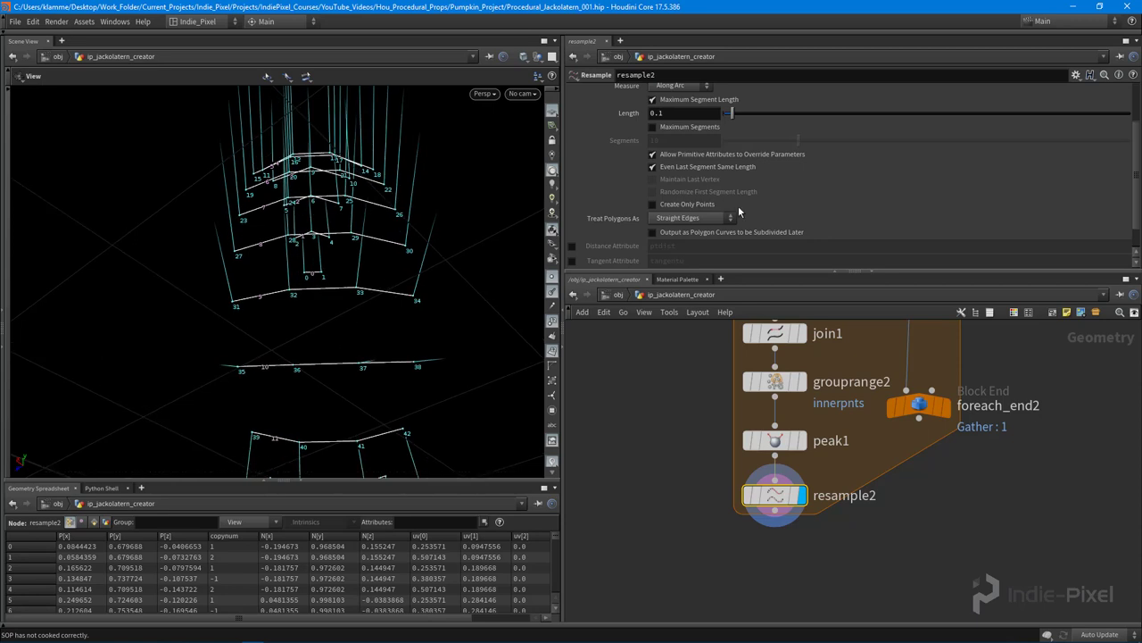
- Switch resample2 from Maximum Segment Length to Maximum Segments with 6 segments, and treat polygons as Subdivision Curves
{"action": "scroll", "coordinate": [754, 152], "scroll_direction": "up", "scroll_amount": 2}
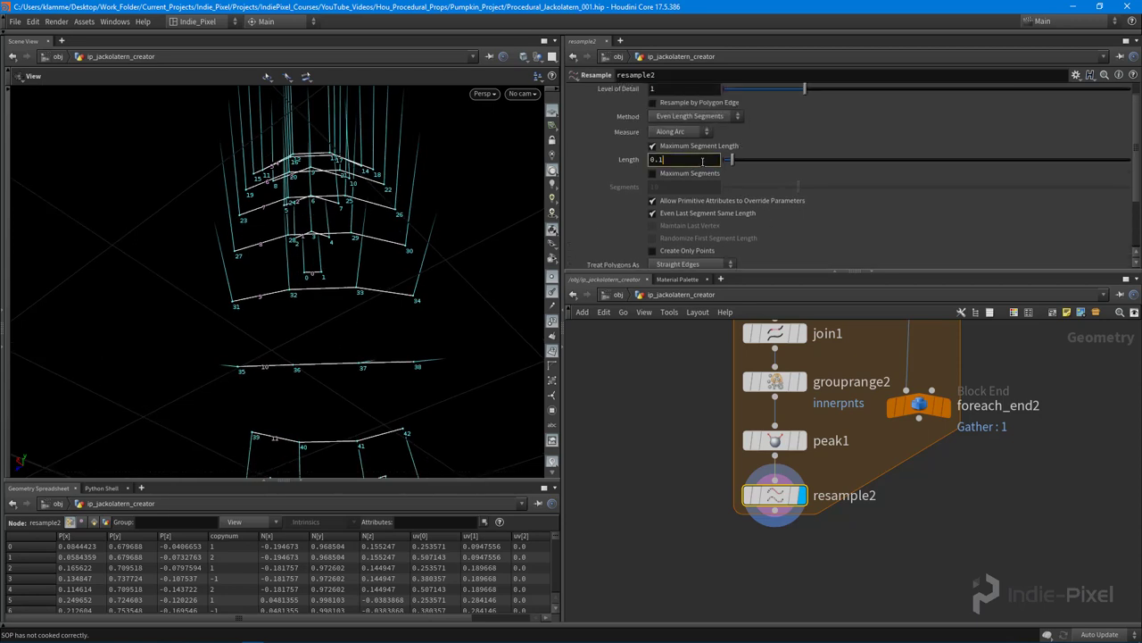
{"action": "left_click_drag", "start_coordinate": [446, 223], "coordinate": [446, 277]}
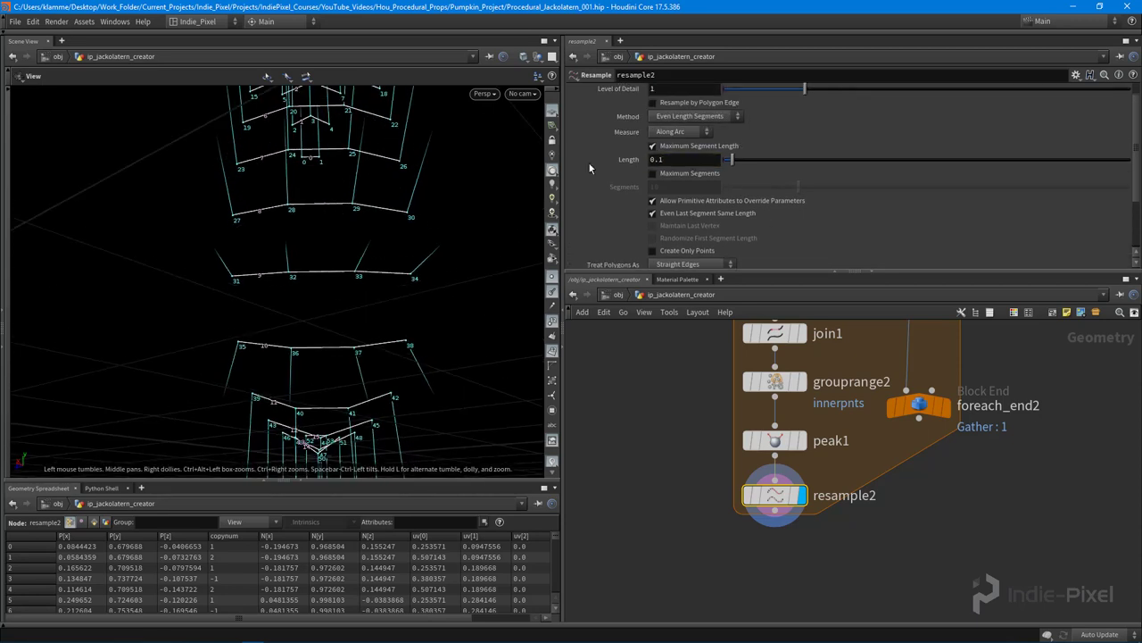
{"action": "left_click", "coordinate": [703, 146]}
{"action": "left_click", "coordinate": [701, 173]}
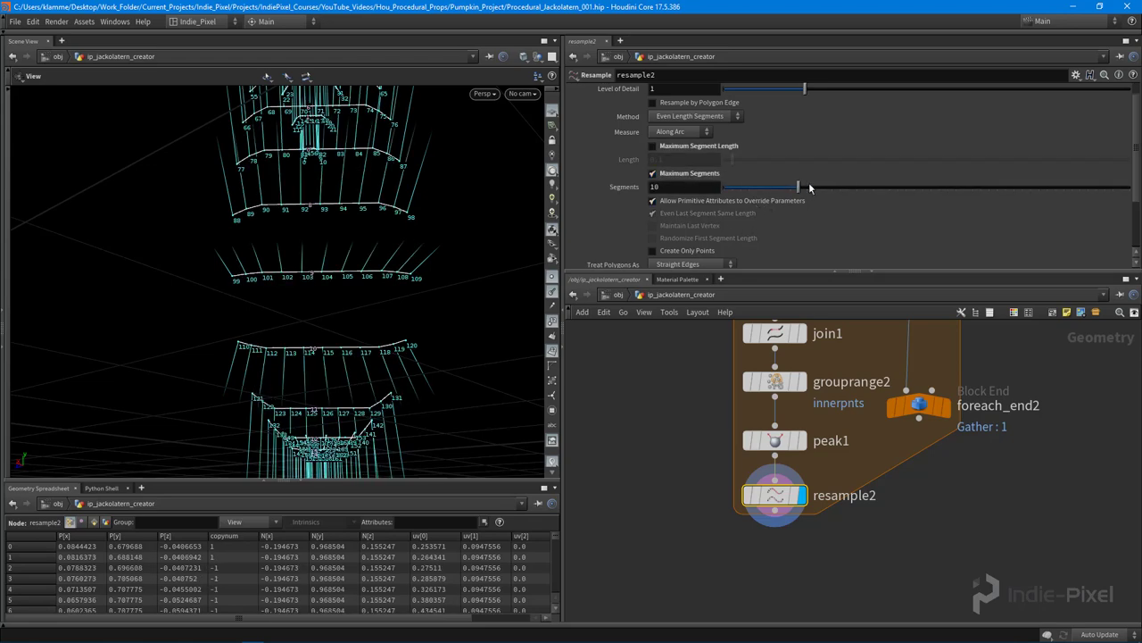
{"action": "left_click_drag", "start_coordinate": [795, 191], "coordinate": [765, 196]}
{"action": "scroll", "coordinate": [819, 206], "scroll_direction": "down", "scroll_amount": 3}
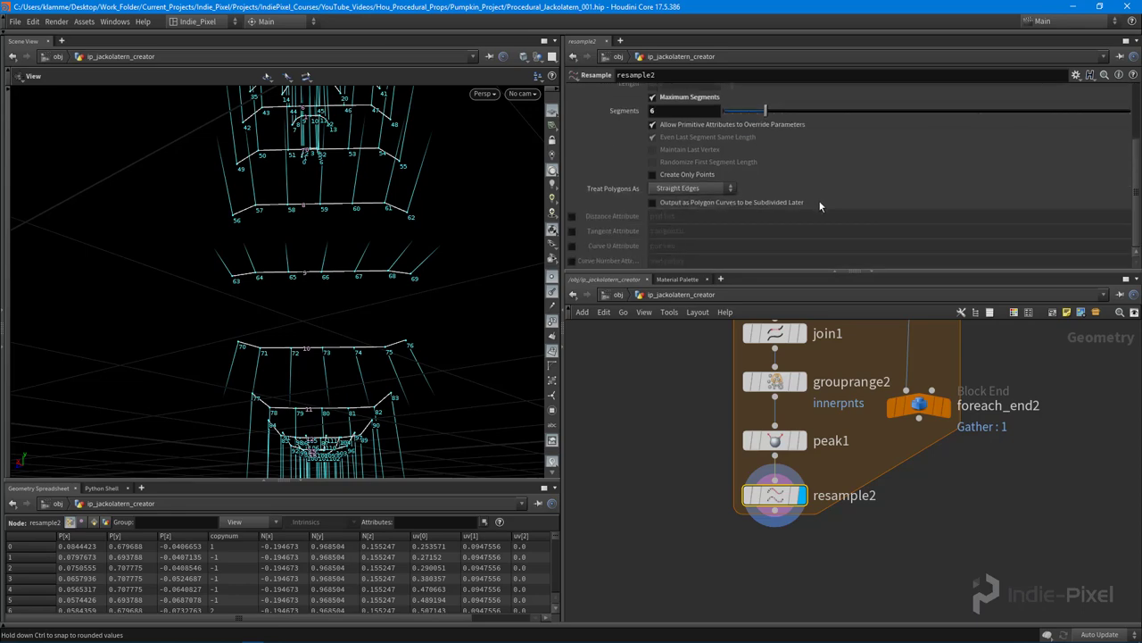
{"action": "left_click", "coordinate": [684, 212]}
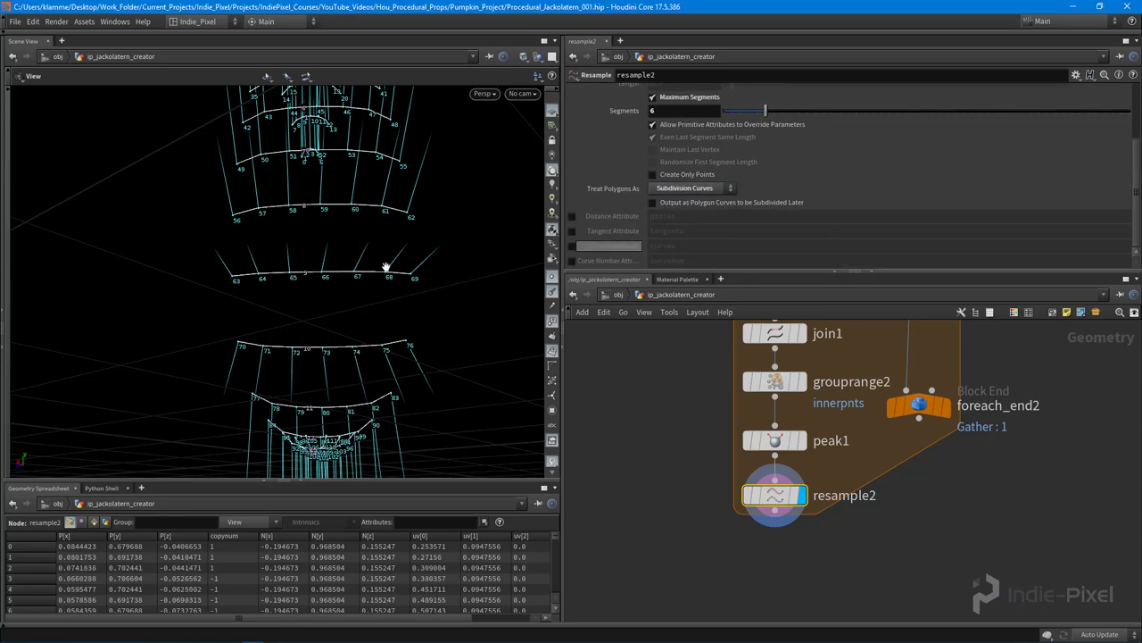
{"action": "left_click_drag", "start_coordinate": [332, 268], "coordinate": [339, 204]}
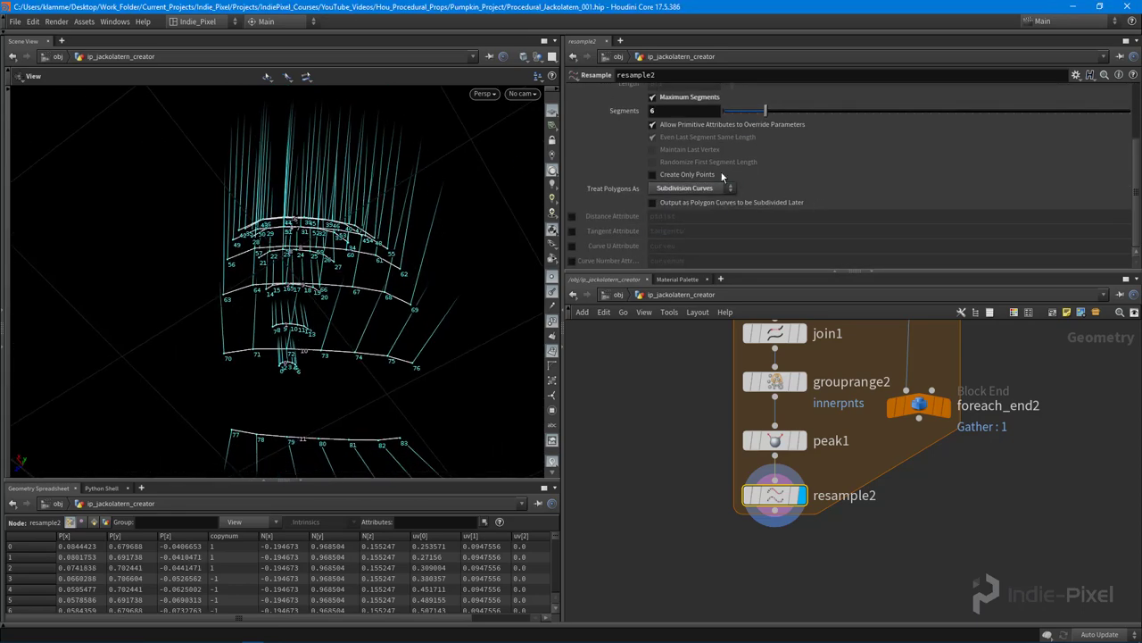
- Set peak1's Distance to 0.05 while keeping resample2 displayed
{"action": "left_click", "coordinate": [775, 440]}
{"action": "left_click_drag", "start_coordinate": [933, 121], "coordinate": [931, 121]}
{"action": "middle_click_drag", "start_coordinate": [684, 121], "coordinate": [717, 150]}
{"action": "left_click_drag", "start_coordinate": [352, 256], "coordinate": [264, 264]}
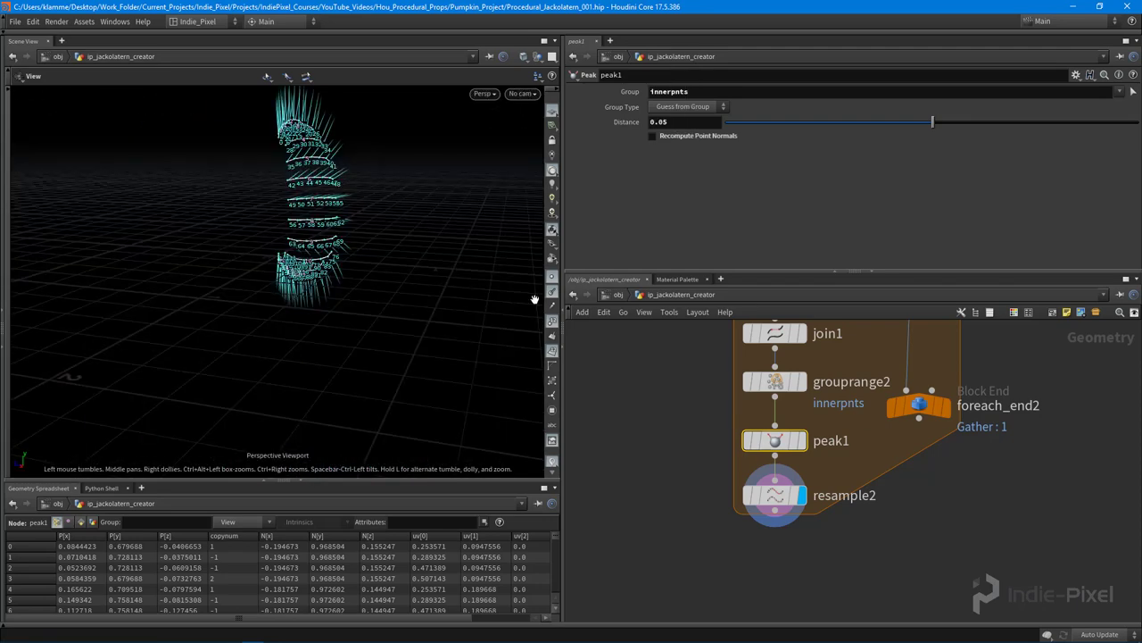
- Add a Skin node fed by resample2, display it, and hide the number overlays in the viewport
{"action": "middle_click_drag", "start_coordinate": [858, 569], "coordinate": [855, 525]}
{"action": "left_click", "coordinate": [783, 527]}
{"action": "key", "text": "Tab"}
{"action": "type", "text": "sk"}
{"action": "key", "text": "Return"}
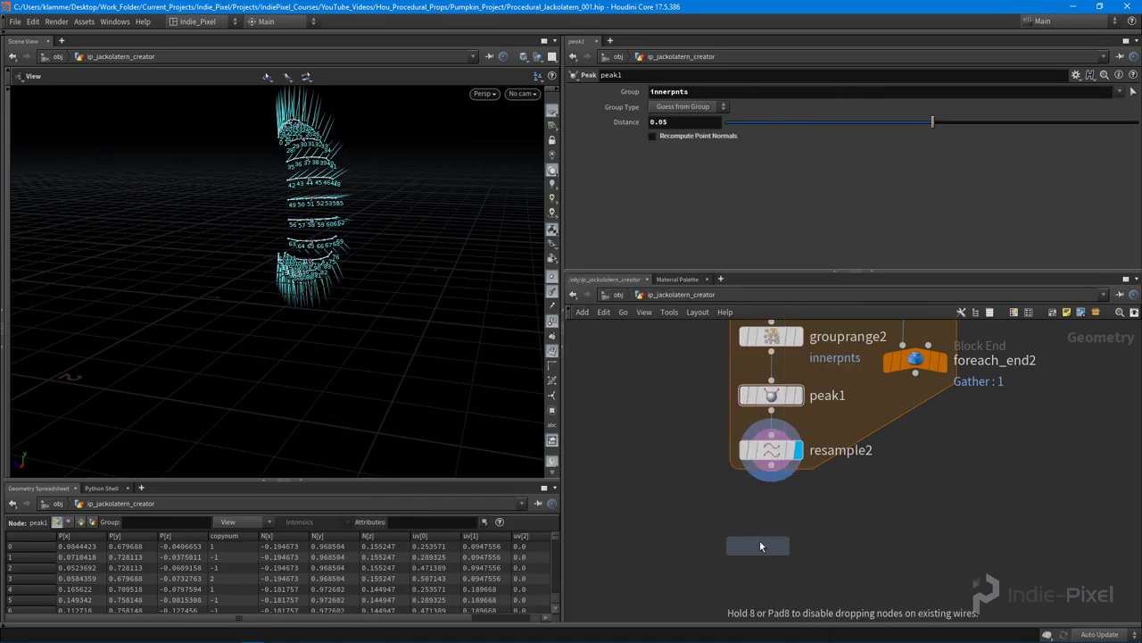
{"action": "left_click", "coordinate": [767, 525]}
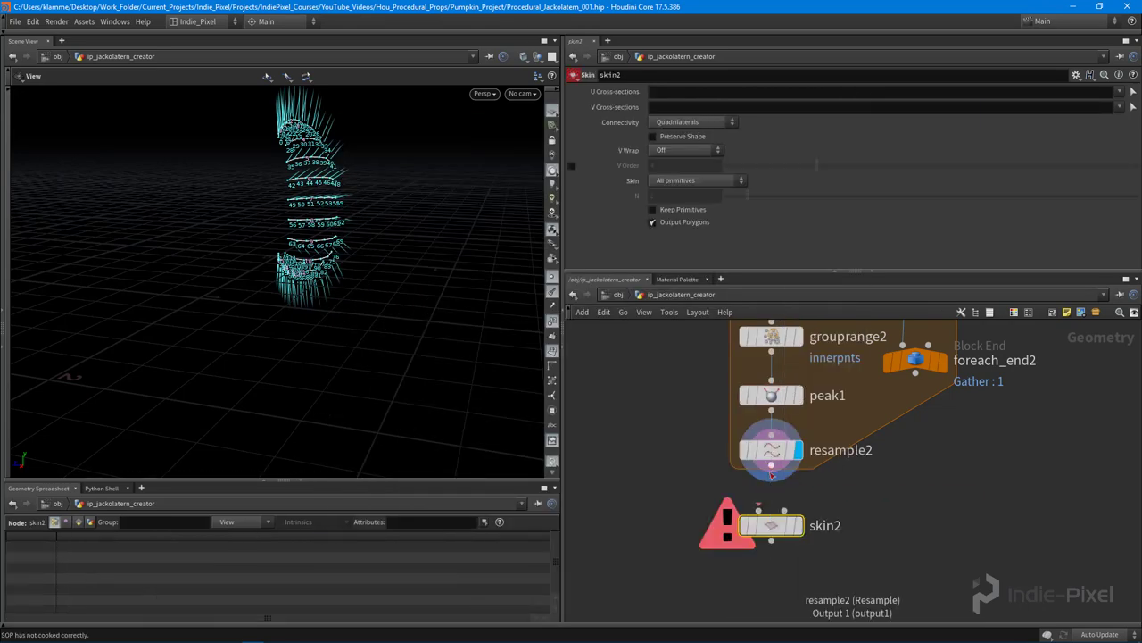
{"action": "left_click", "coordinate": [799, 527]}
{"action": "left_click_drag", "start_coordinate": [778, 527], "coordinate": [779, 507]}
{"action": "right_click_drag", "start_coordinate": [366, 164], "coordinate": [395, 176]}
{"action": "left_click_drag", "start_coordinate": [396, 176], "coordinate": [544, 284]}
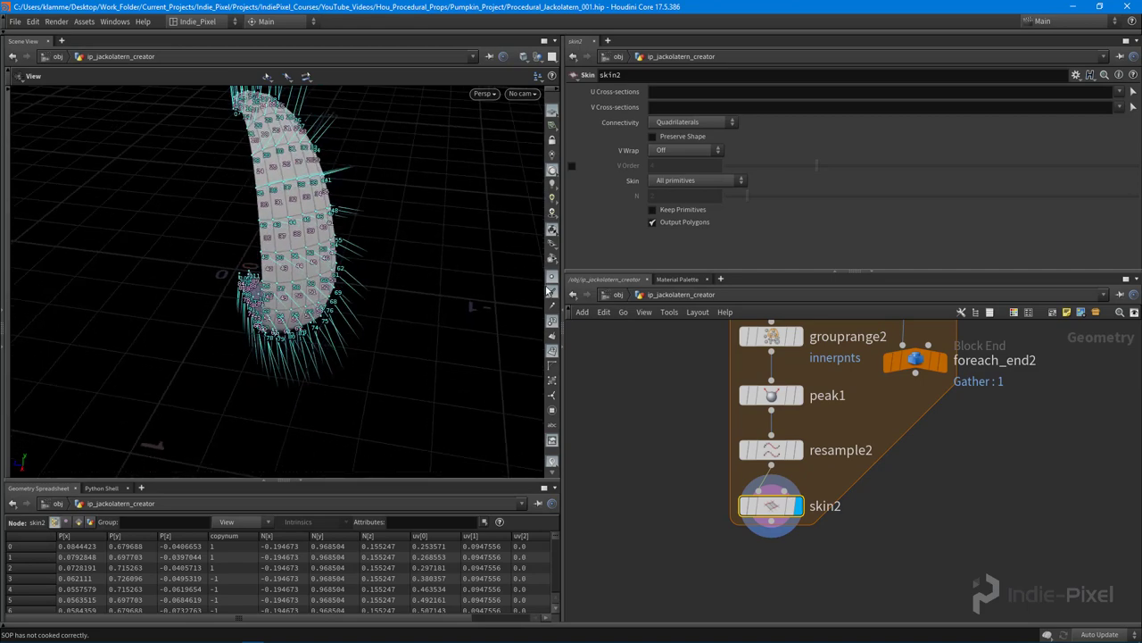
{"action": "left_click", "coordinate": [551, 322]}
- Wire skin2 into foreach_end2, display the loop's end, and disable Single Pass to process all segments
{"action": "scroll", "coordinate": [904, 446], "scroll_direction": "down", "scroll_amount": 3}
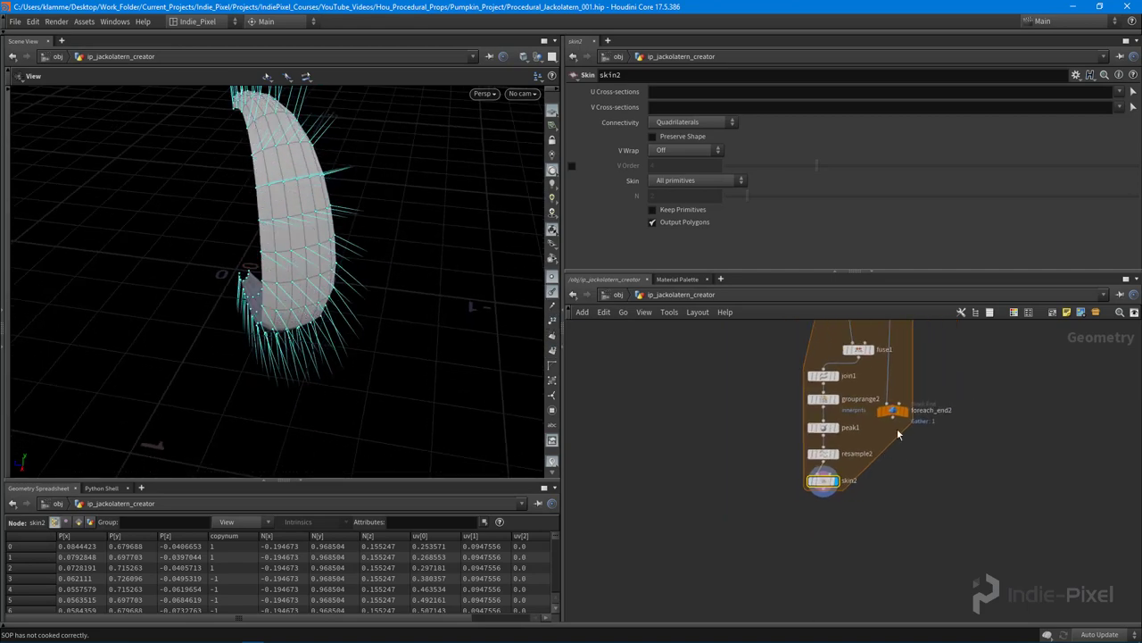
{"action": "left_click_drag", "start_coordinate": [887, 406], "coordinate": [892, 510]}
{"action": "scroll", "coordinate": [847, 498], "scroll_direction": "up", "scroll_amount": 5}
{"action": "left_click", "coordinate": [755, 453]}
{"action": "left_click", "coordinate": [942, 503]}
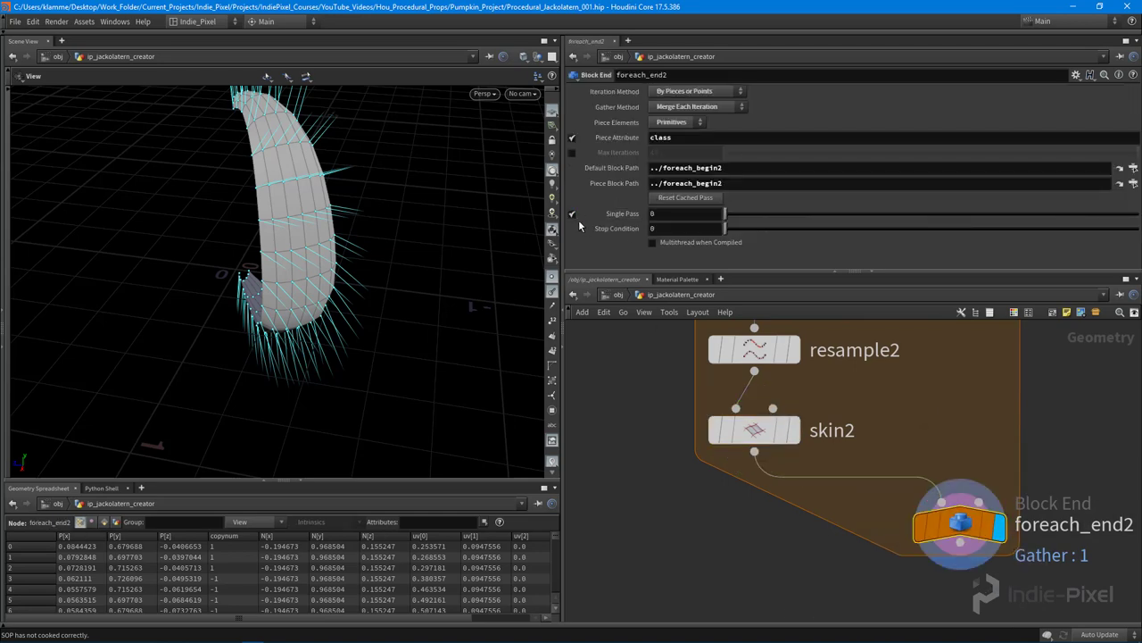
{"action": "left_click", "coordinate": [572, 215]}
{"action": "scroll", "coordinate": [301, 273], "scroll_direction": "down", "scroll_amount": 5}
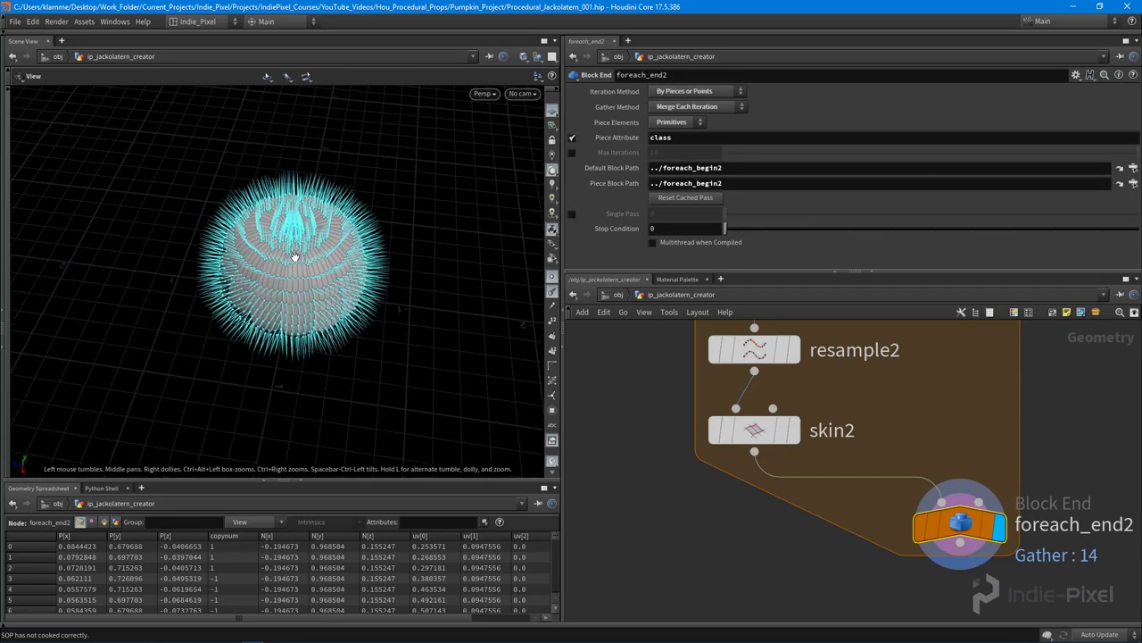
- Hide the point normals and point markers in the viewport
{"action": "left_click", "coordinate": [551, 292]}
{"action": "left_click", "coordinate": [551, 276]}
{"action": "left_click_drag", "start_coordinate": [339, 322], "coordinate": [268, 299]}
- Add a Normal node after foreach_end2, display it, and inspect the shaded pumpkin from several angles
{"action": "middle_click_drag", "start_coordinate": [795, 548], "coordinate": [706, 377]}
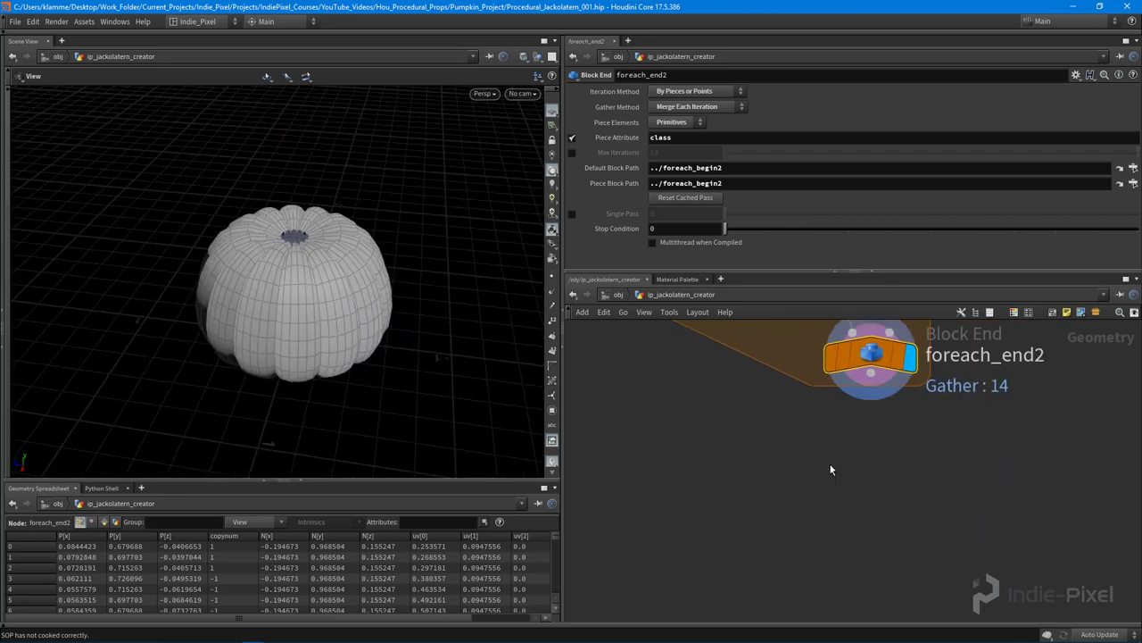
{"action": "key", "text": "Tab"}
{"action": "type", "text": "null"}
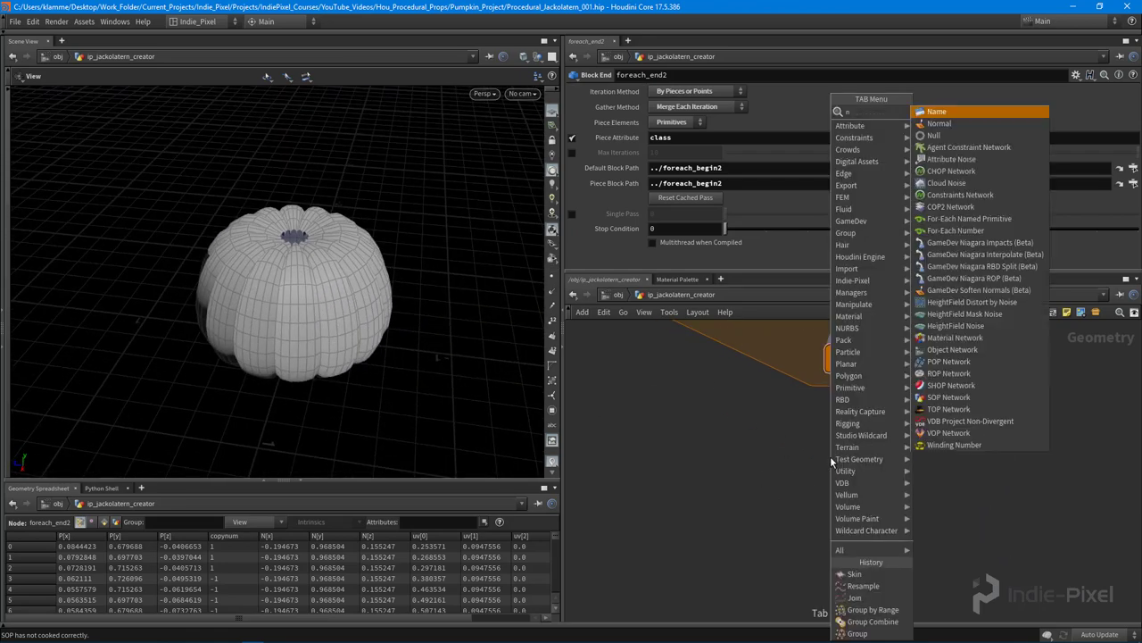
{"action": "key", "text": "Return"}
{"action": "left_click", "coordinate": [828, 454]}
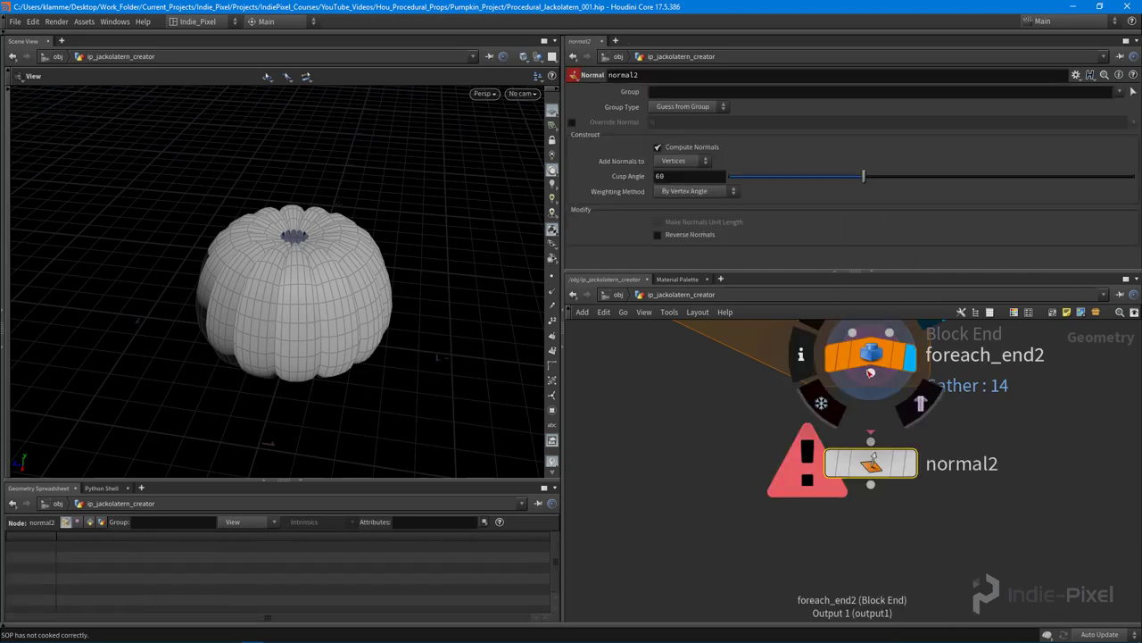
{"action": "mouse_move", "coordinate": [880, 470]}
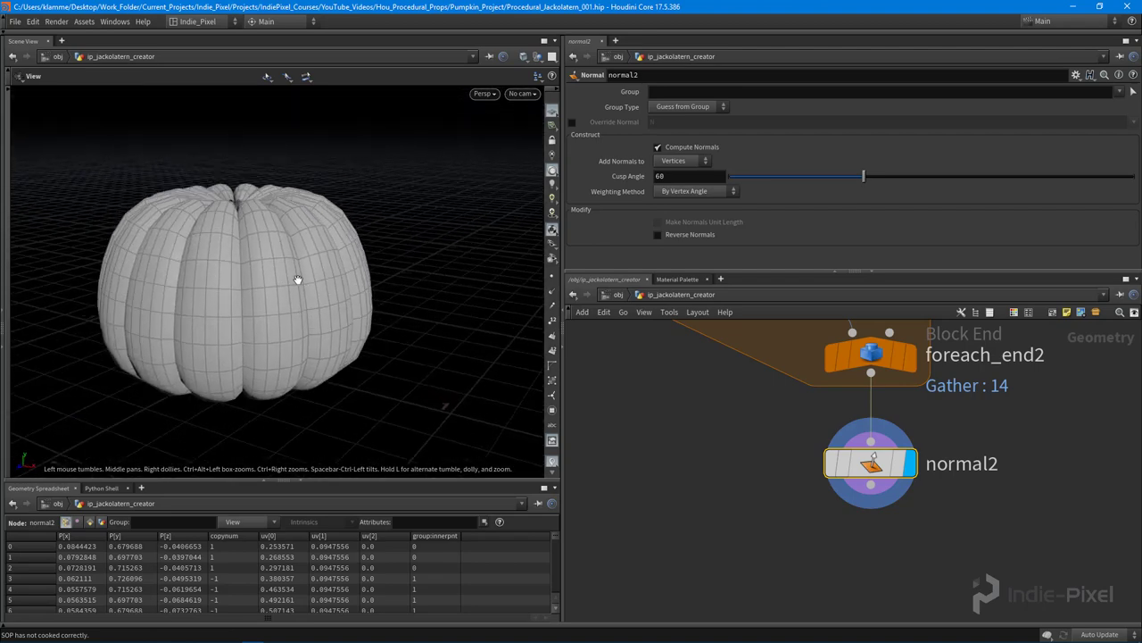
{"action": "left_click_drag", "start_coordinate": [294, 280], "coordinate": [262, 256]}
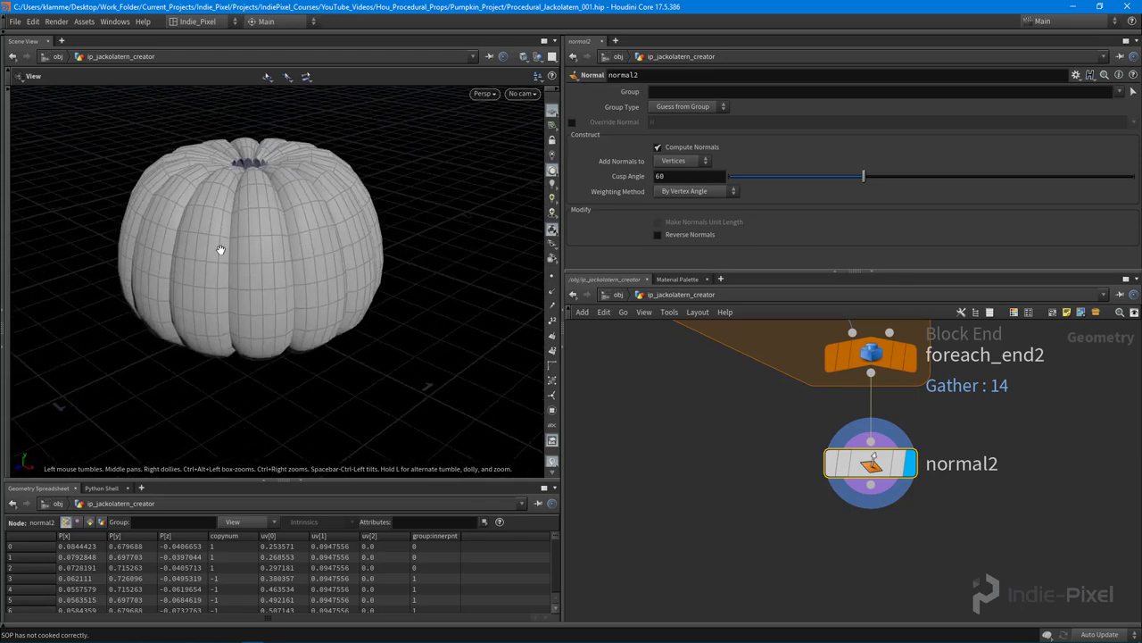
{"action": "left_click_drag", "start_coordinate": [264, 243], "coordinate": [324, 276]}
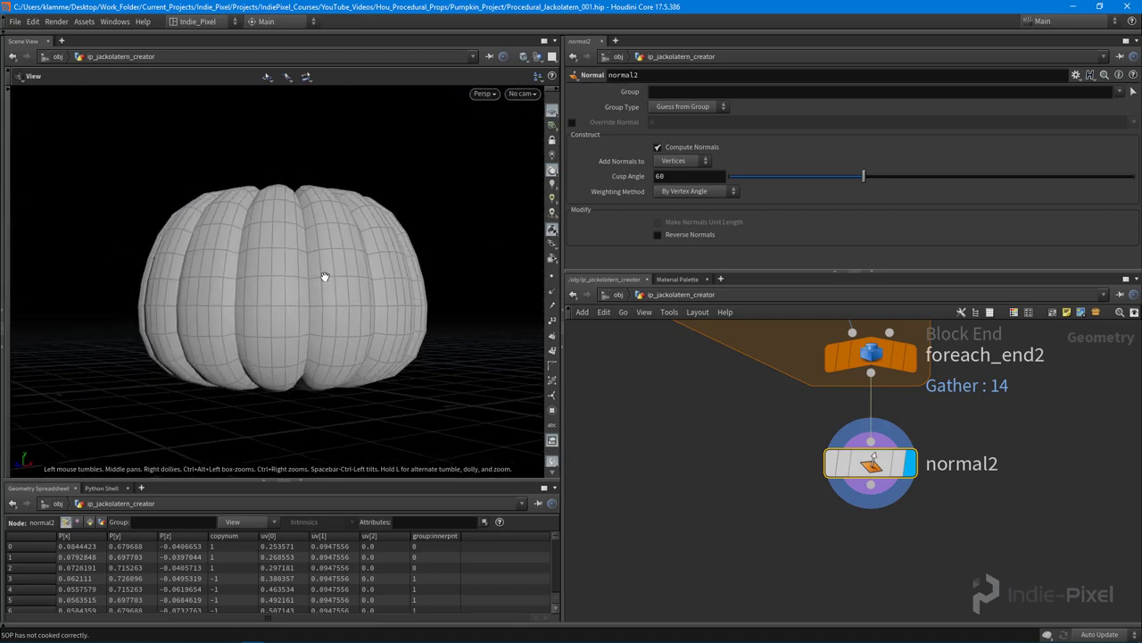